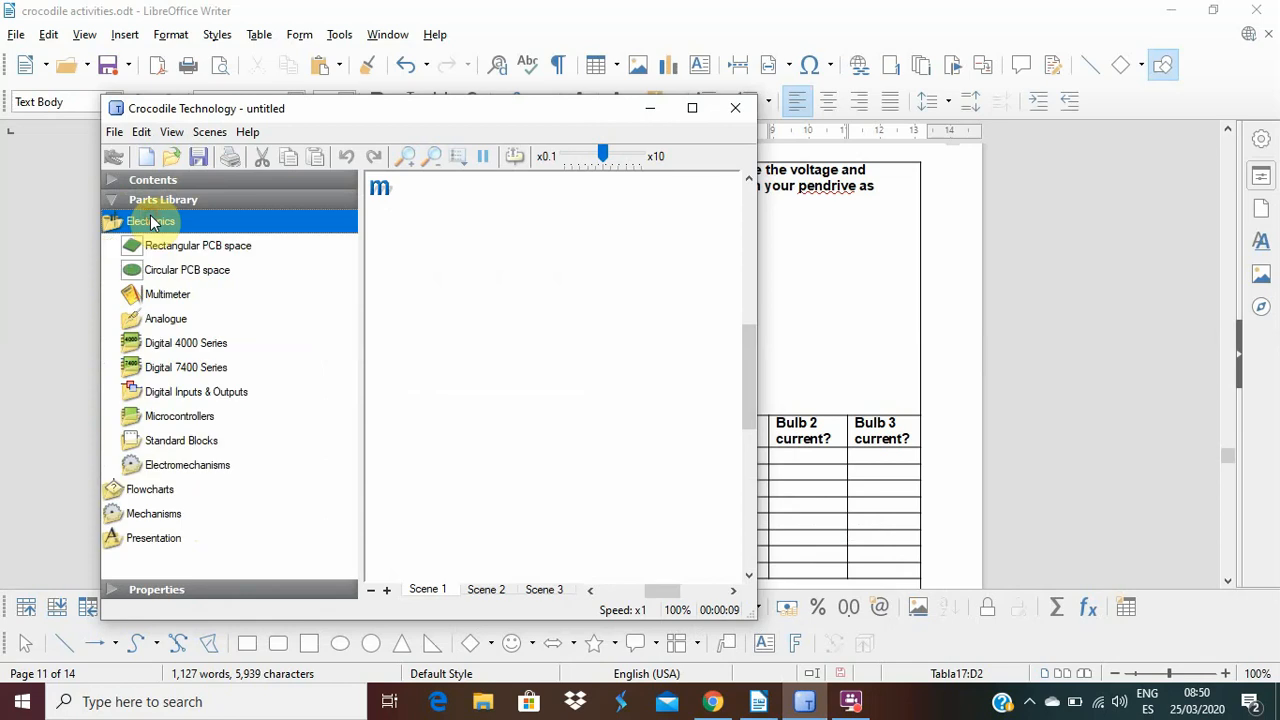
Place a battery from the analogue power supplies at the left side of the empty scene.
click(165, 319)
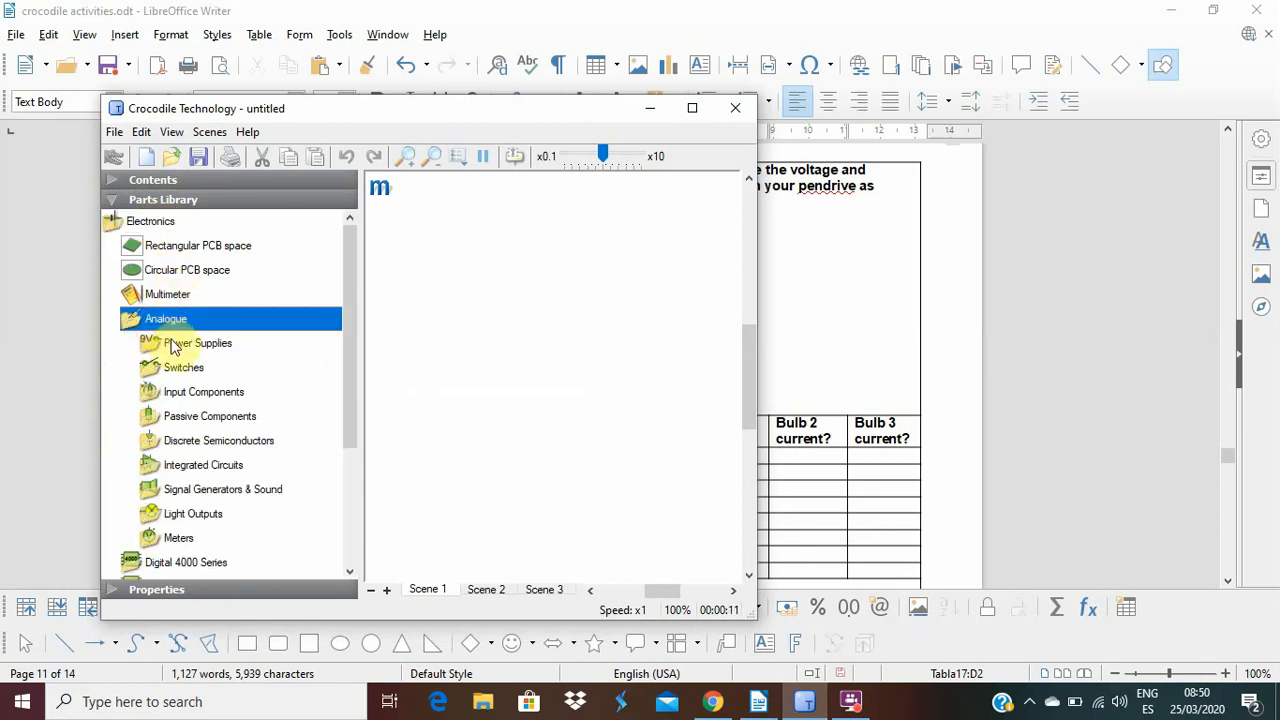
click(172, 344)
drag(191, 368, 413, 368)
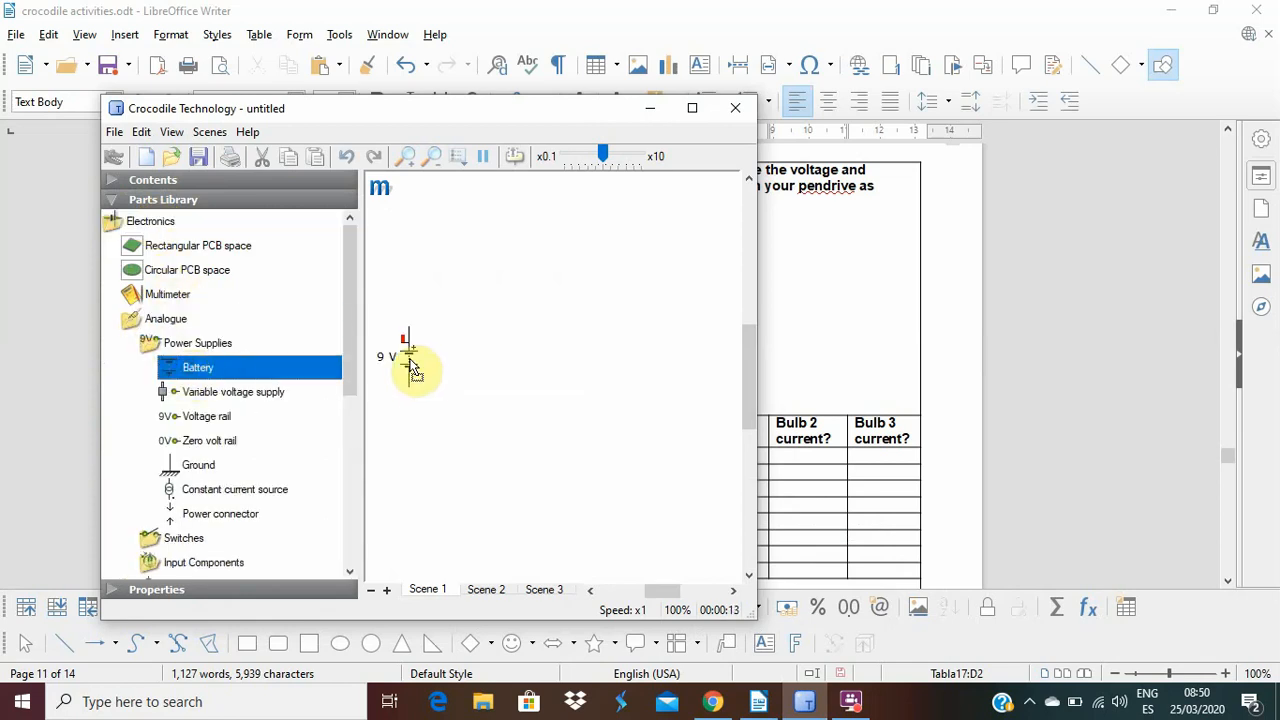
Place three SPST switches end to end in a horizontal row above and to the right of the battery.
click(186, 540)
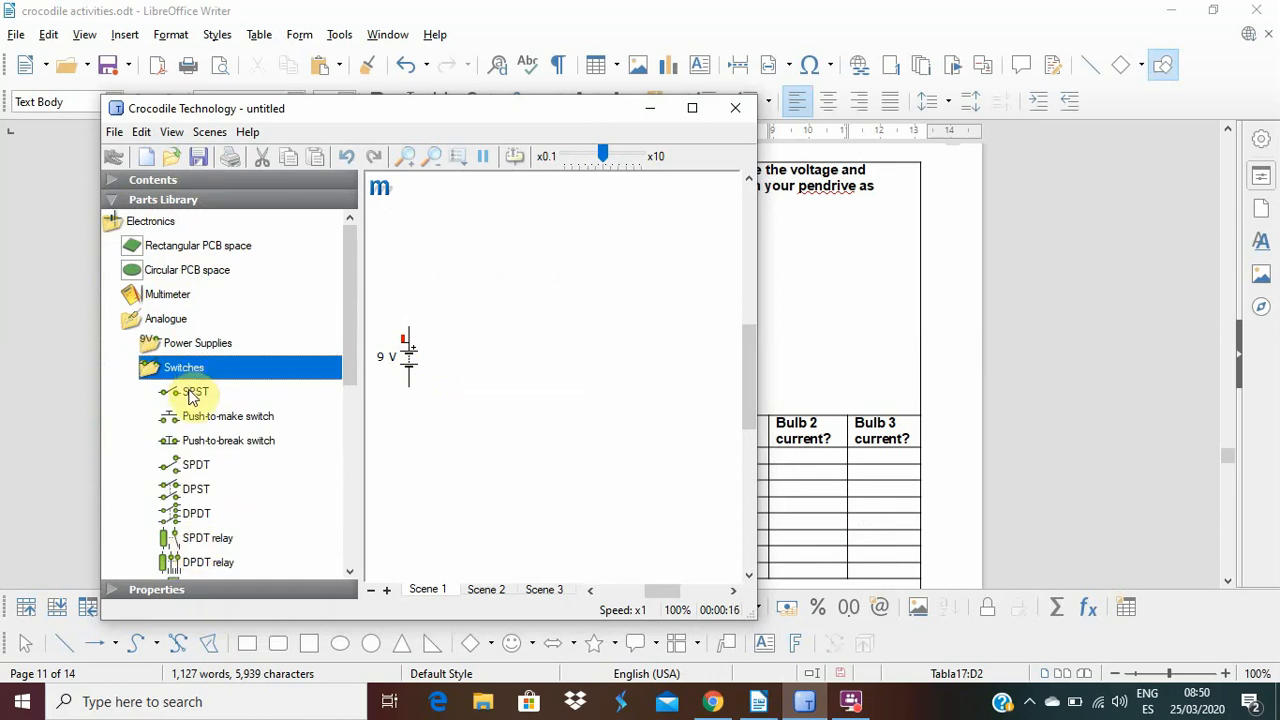
drag(193, 396, 476, 312)
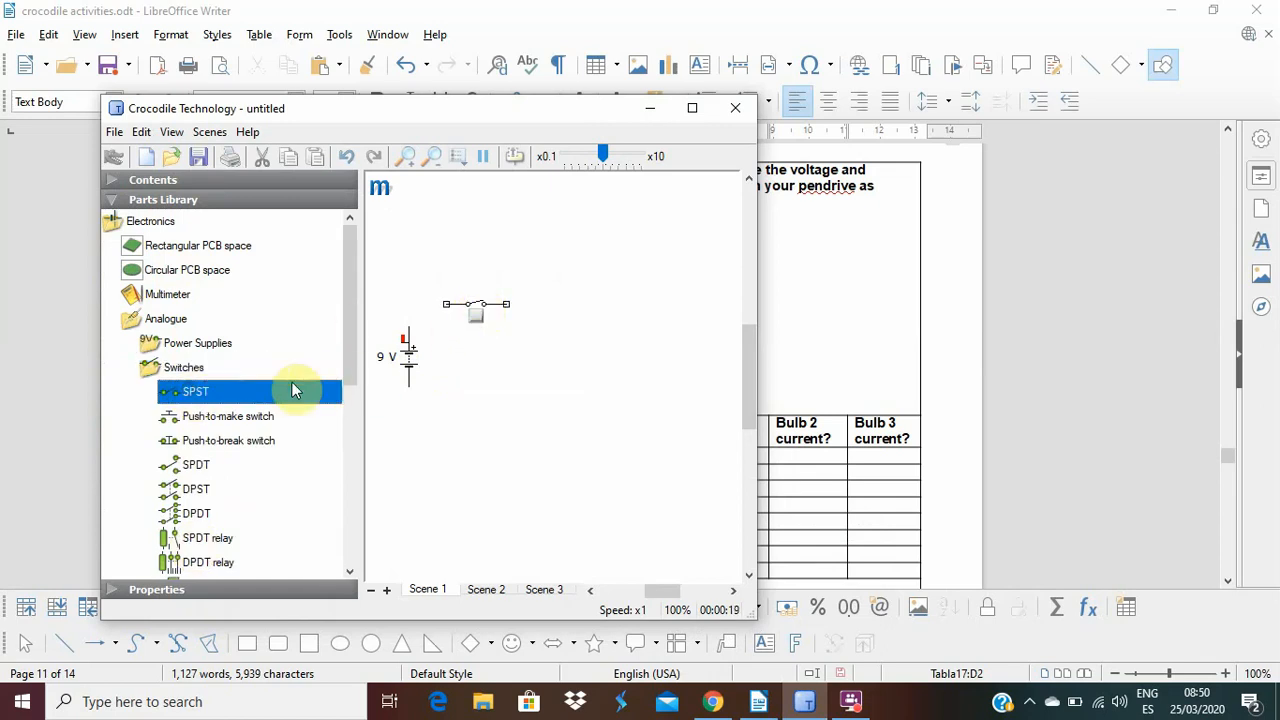
drag(292, 390, 538, 313)
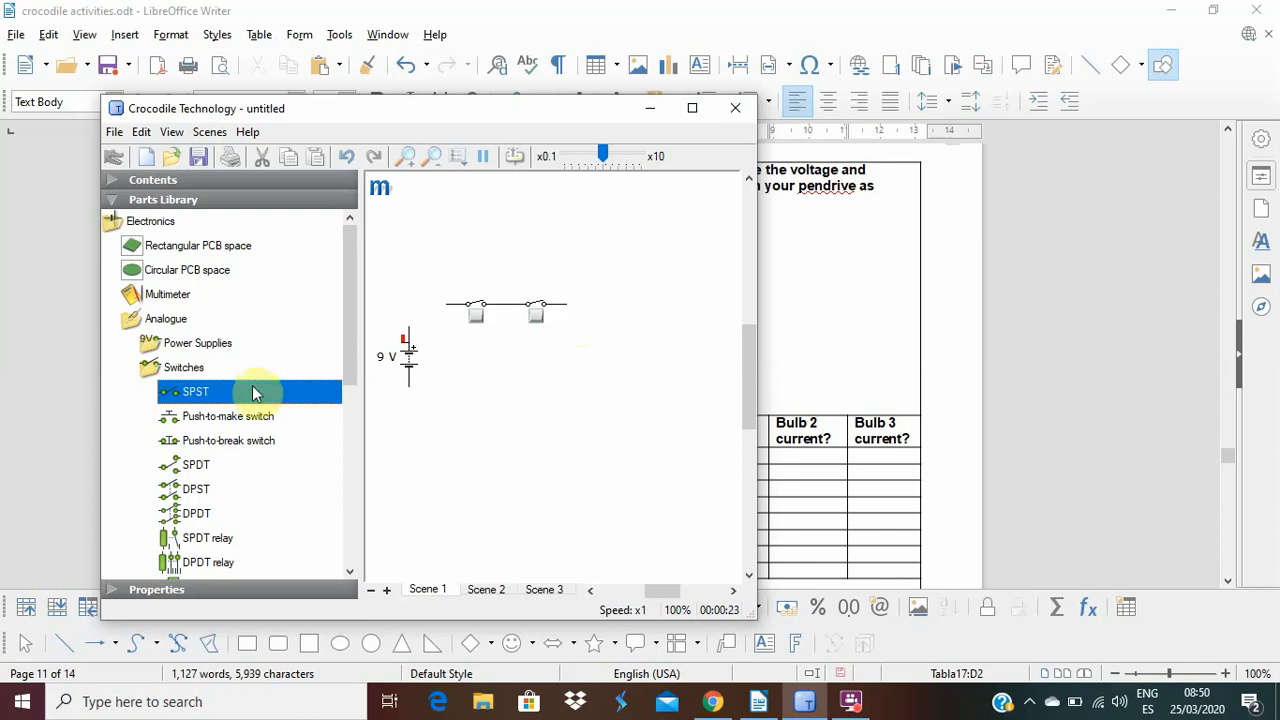
drag(263, 383, 598, 313)
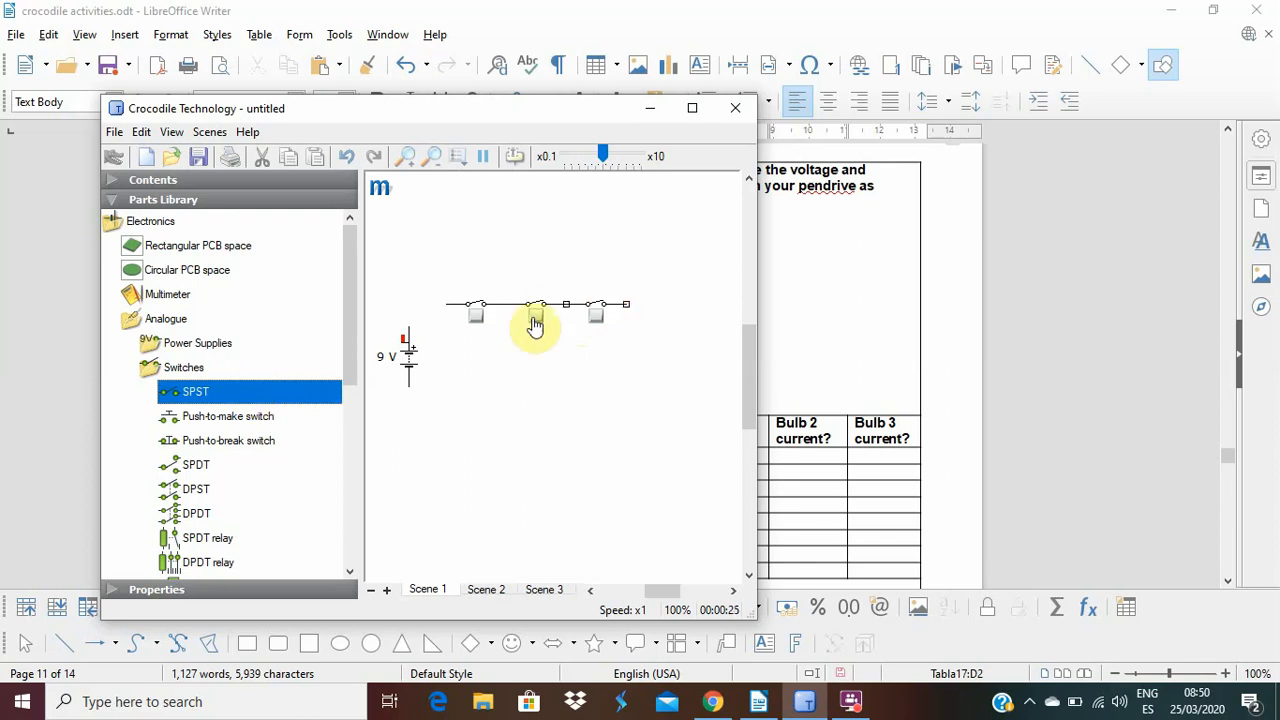
Reposition the battery and the row of three switches, with the battery lower and to the left of the row.
click(430, 338)
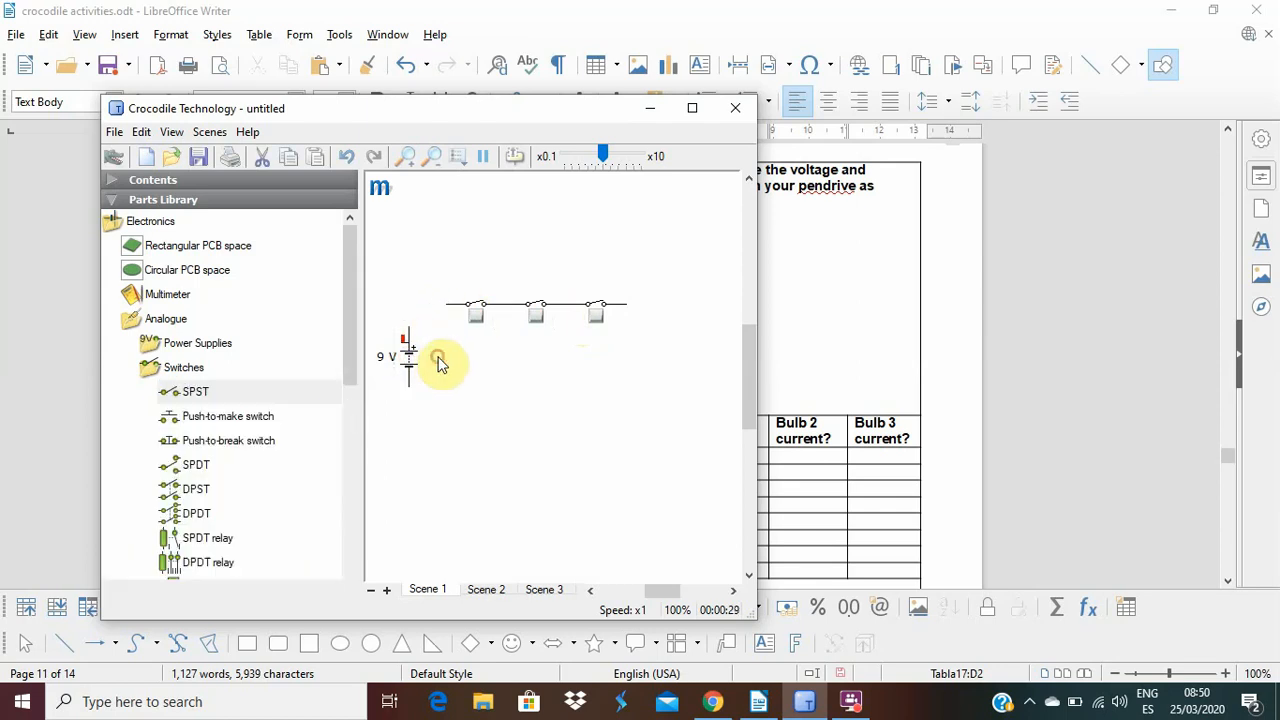
drag(410, 370, 431, 400)
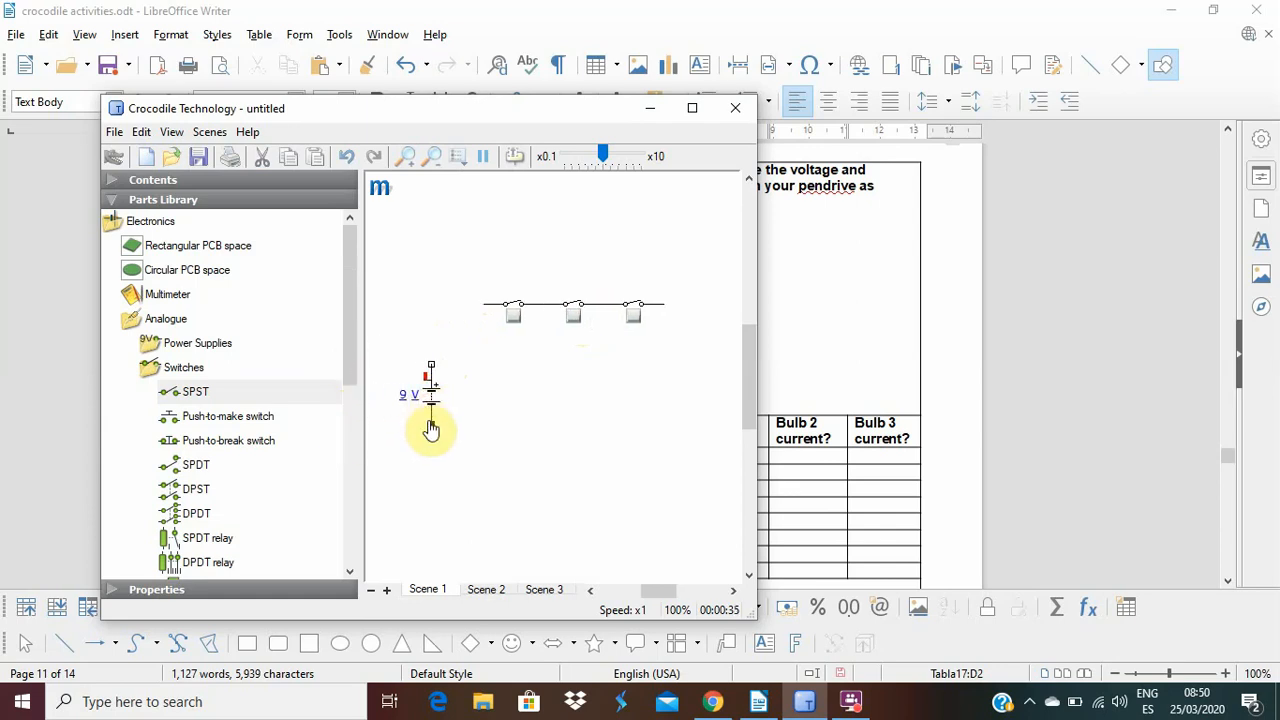
click(428, 421)
click(435, 428)
Add two signal lamps, rotate them to horizontal and join them end to end beneath the first two switches.
drag(356, 364, 349, 486)
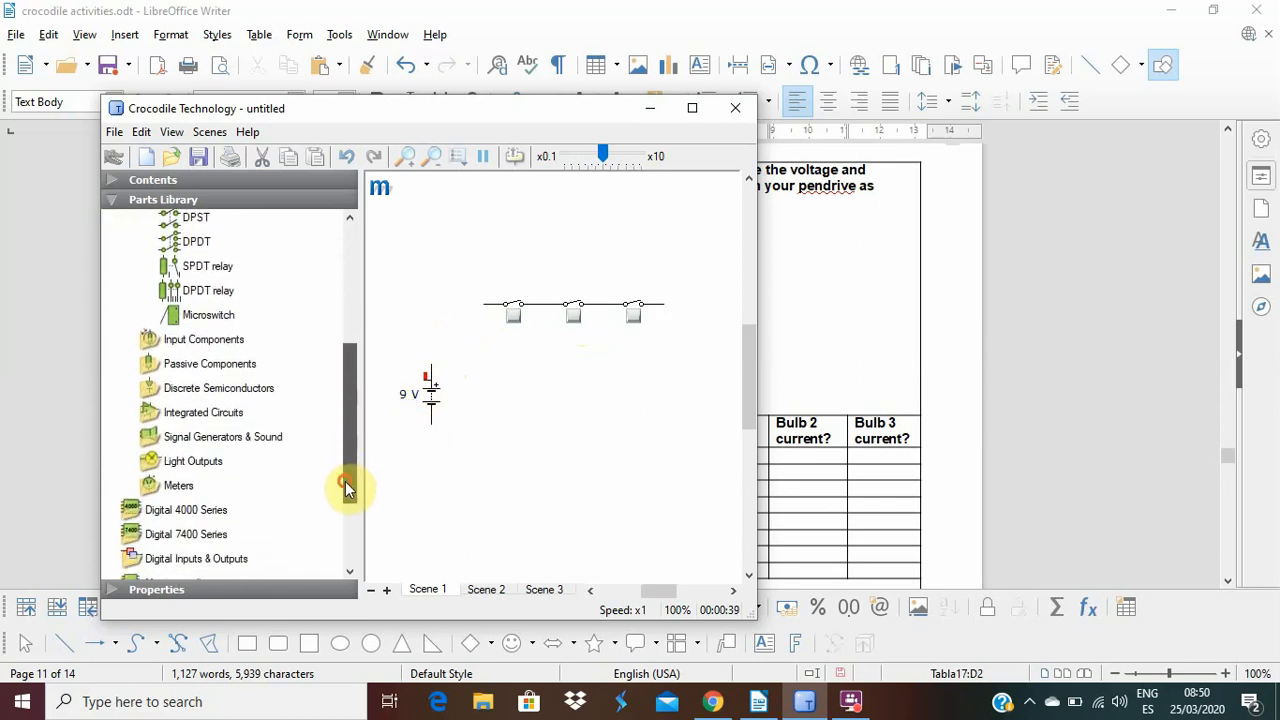
click(202, 466)
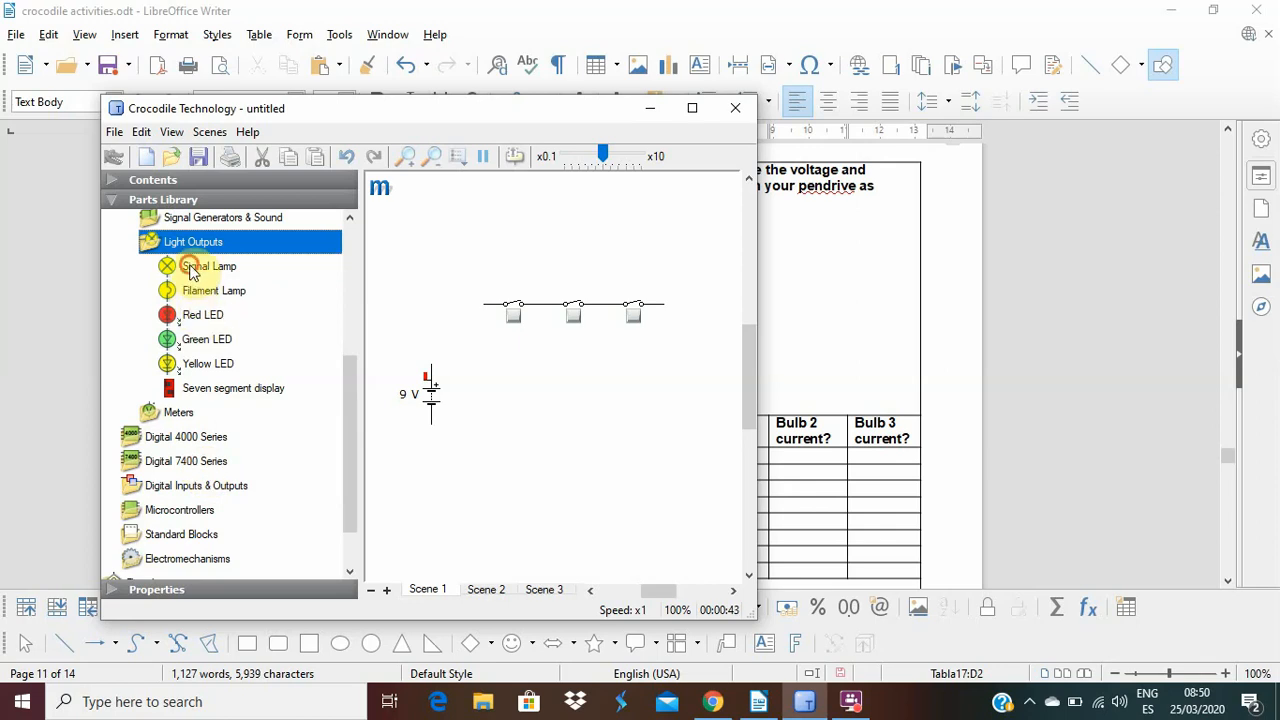
drag(192, 272, 507, 398)
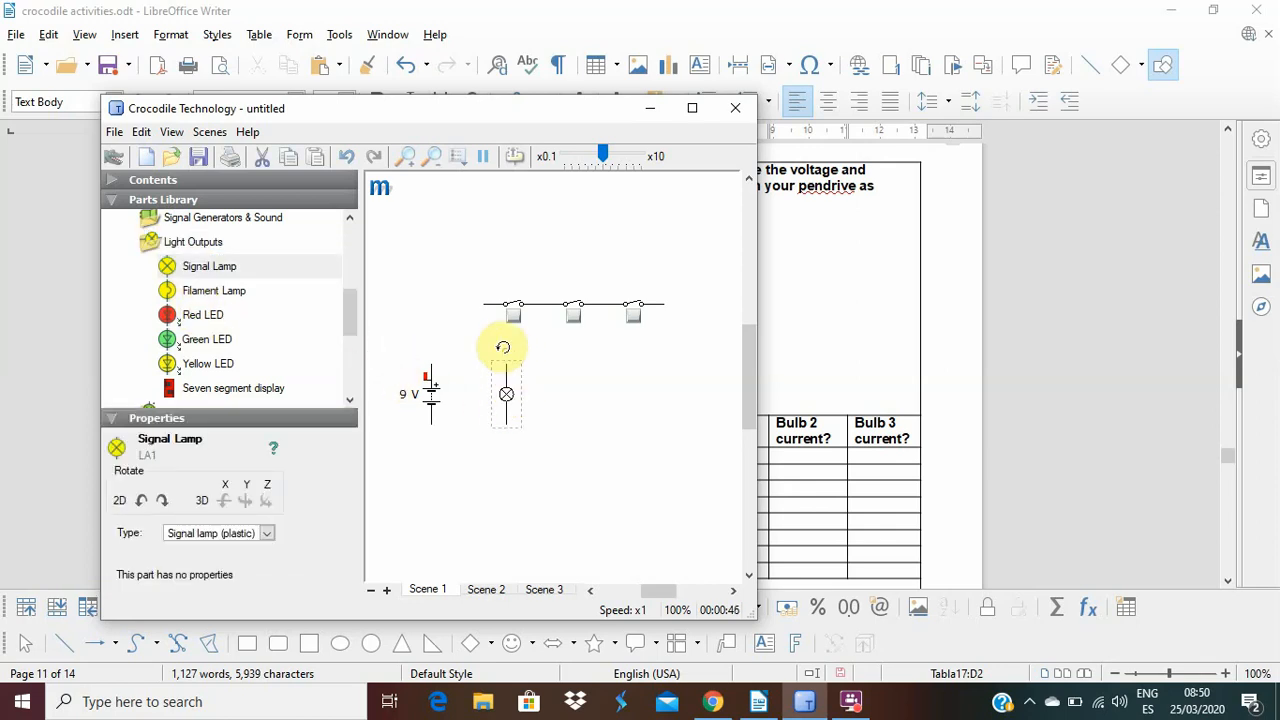
mouse_move(503, 346)
mouse_down()
mouse_move(483, 411)
mouse_move(516, 358)
mouse_up()
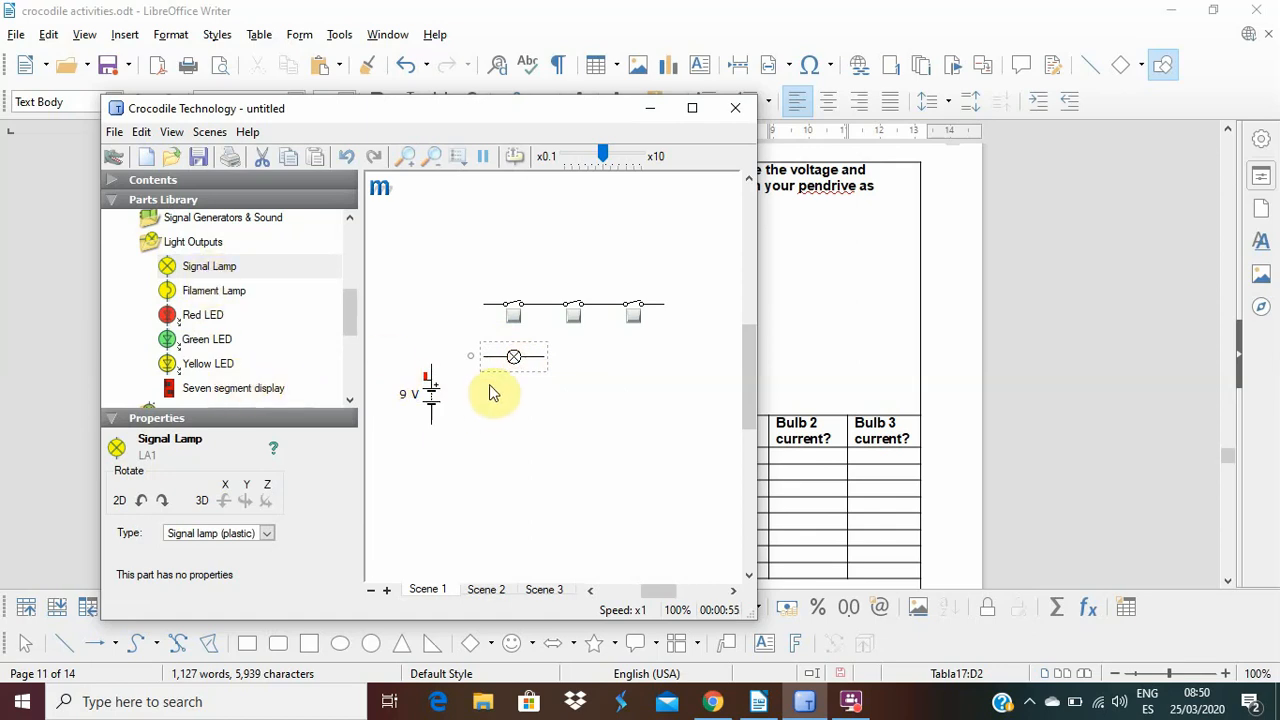
click(219, 270)
drag(222, 276, 566, 396)
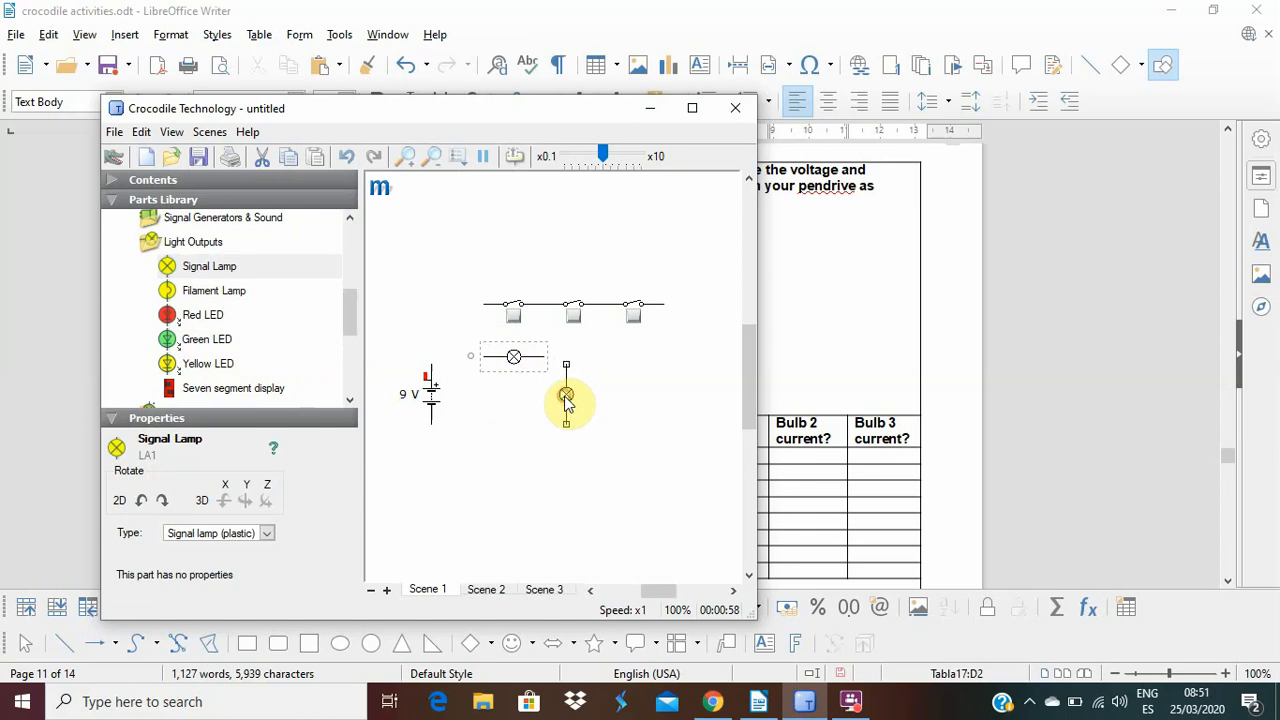
mouse_move(566, 346)
mouse_down()
mouse_move(491, 409)
mouse_move(523, 405)
mouse_move(575, 362)
mouse_up()
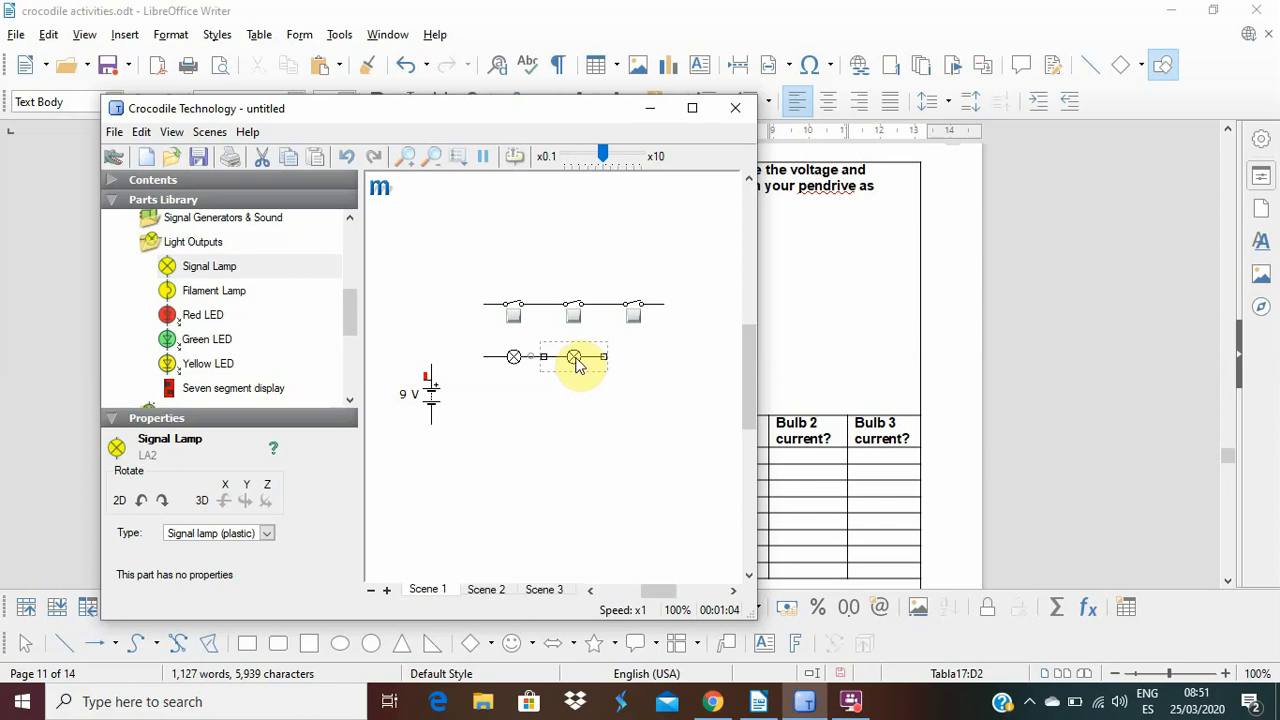
Copy the second signal lamp and attach the pasted lamp to the end of the row, beneath the third switch.
right_click(576, 362)
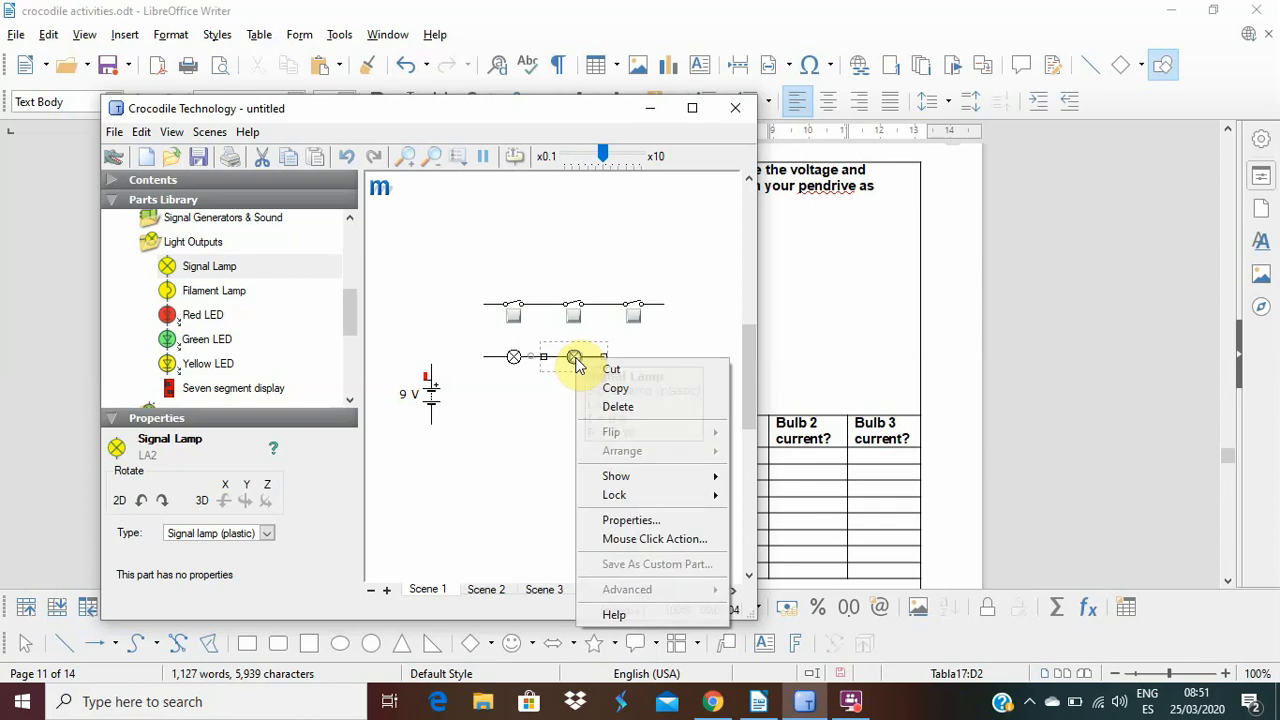
click(627, 388)
right_click(641, 374)
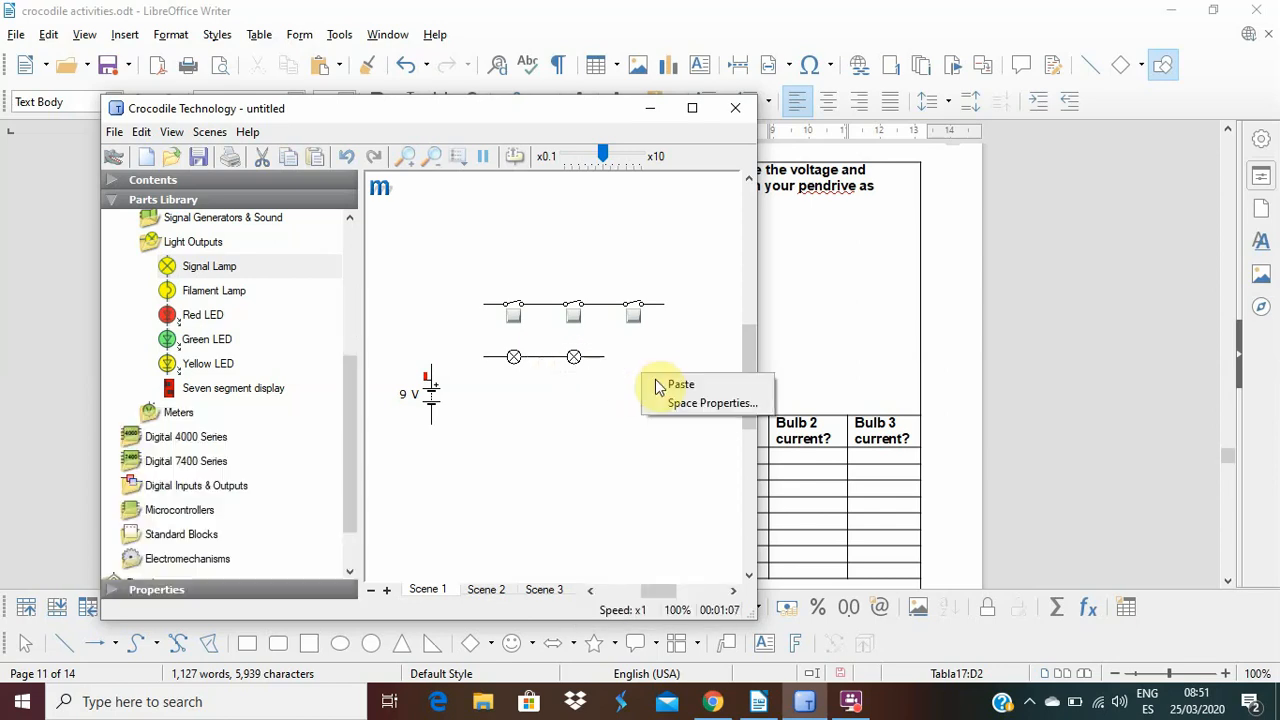
click(672, 384)
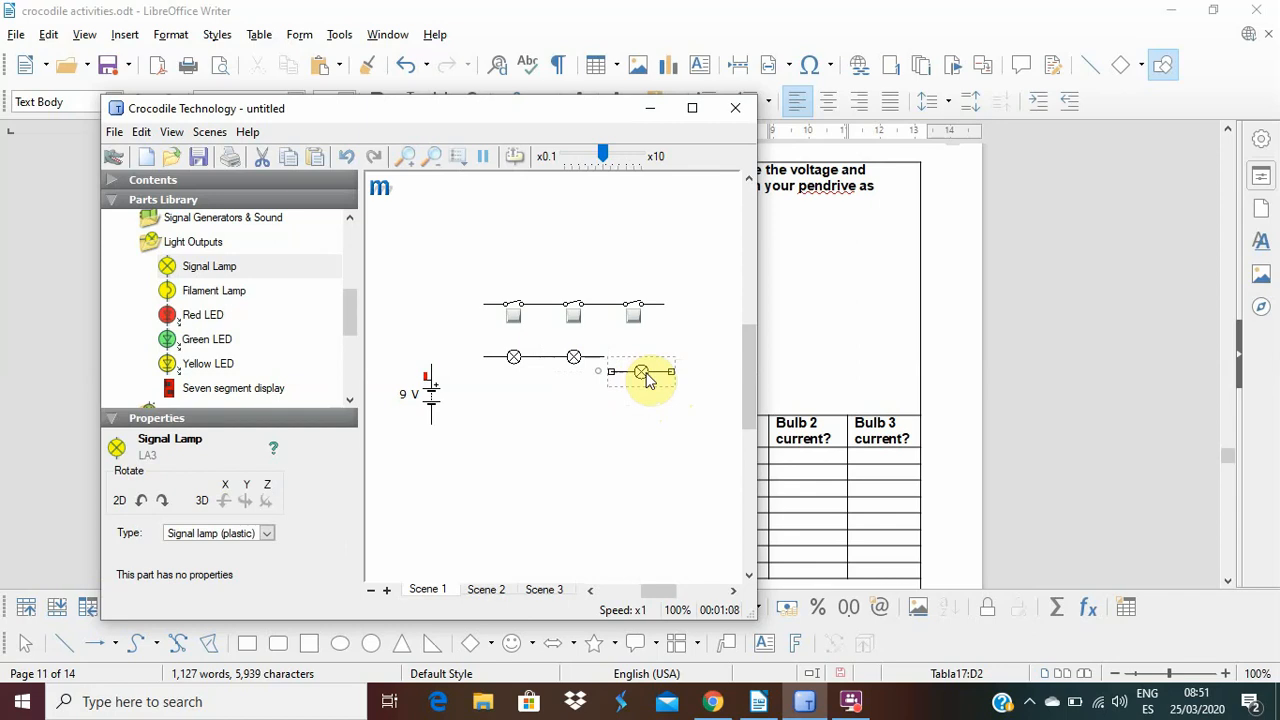
drag(645, 370, 641, 360)
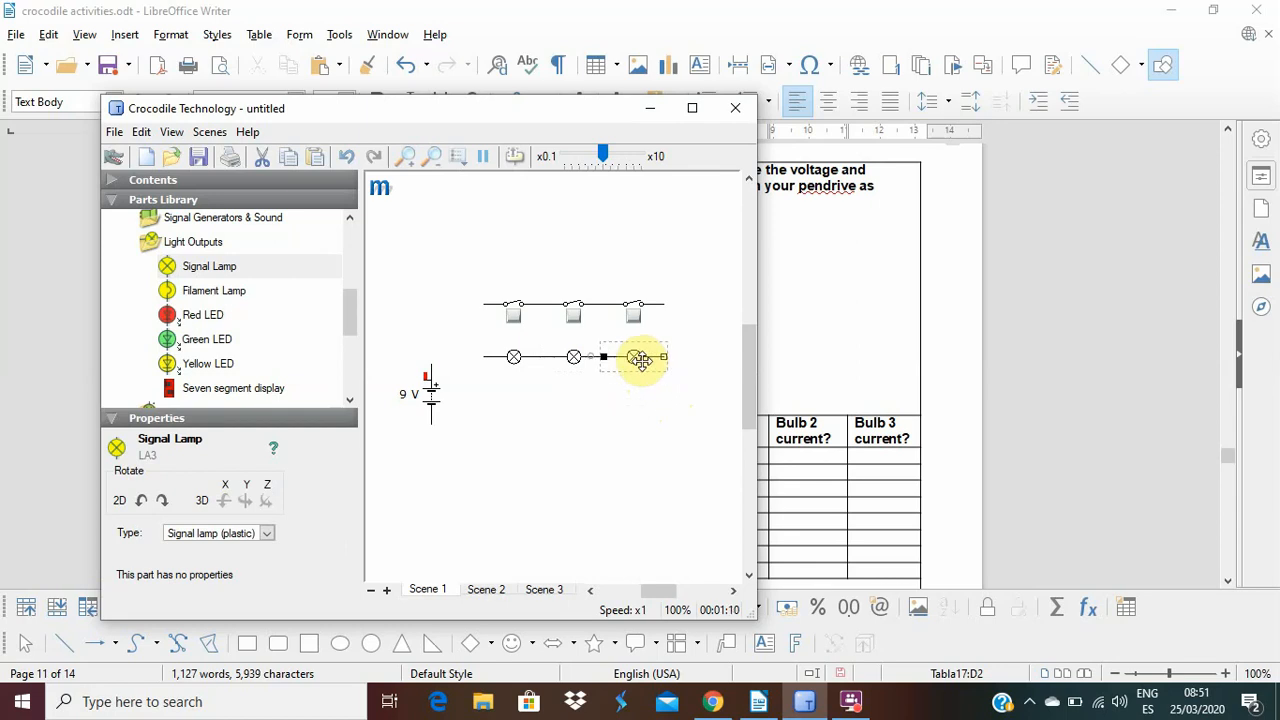
click(594, 410)
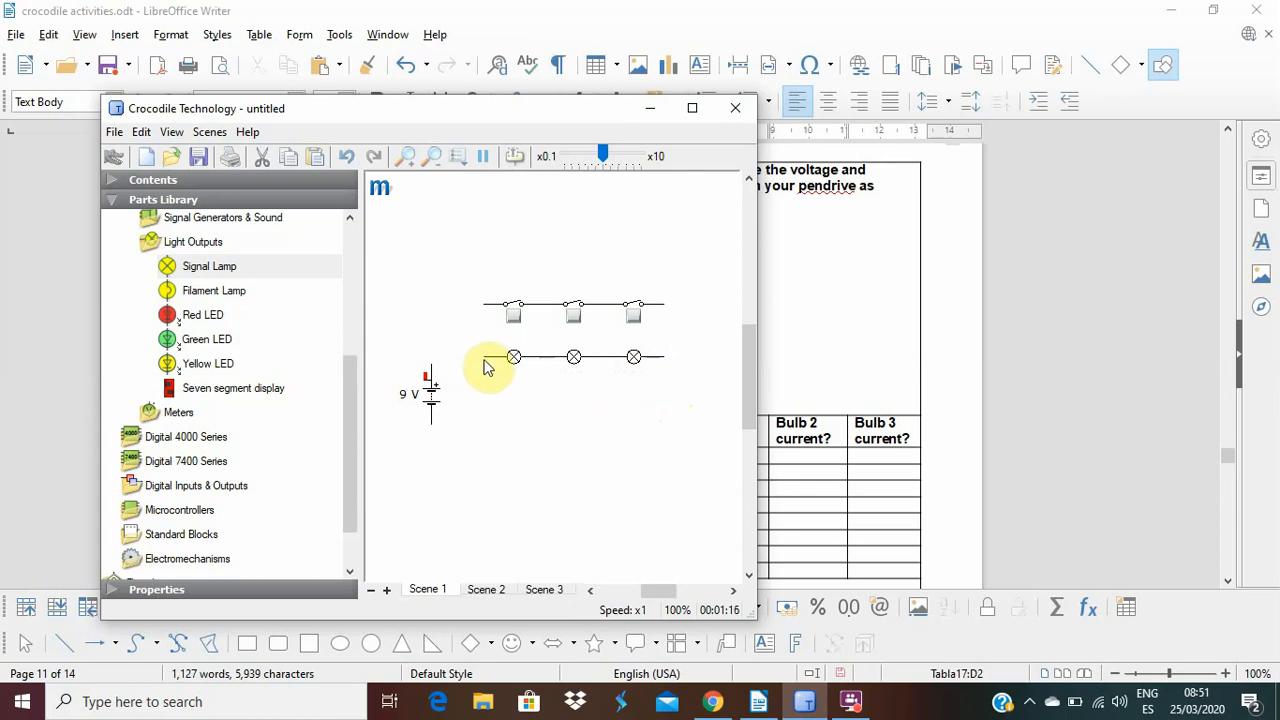
Wire the battery's positive terminal to the first lamp and connect the switch row's first three junctions to the matching lamp junctions below.
drag(484, 357, 433, 354)
drag(485, 362, 483, 304)
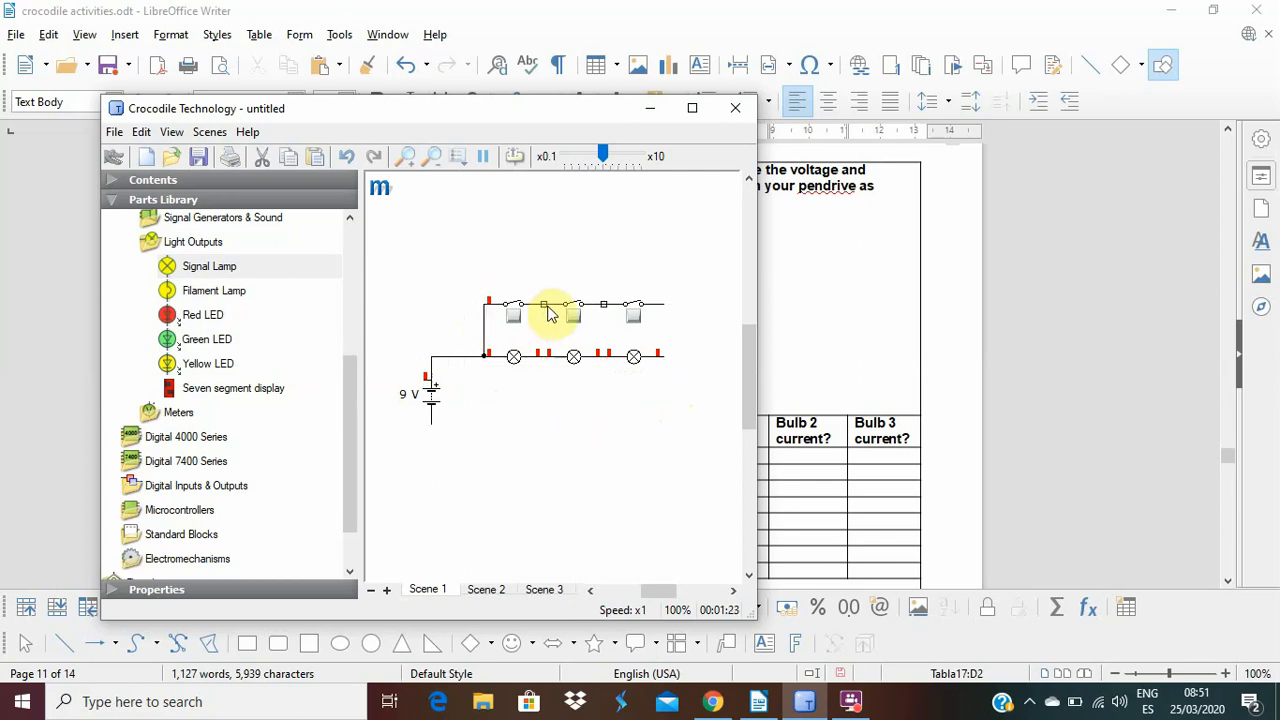
mouse_move(544, 312)
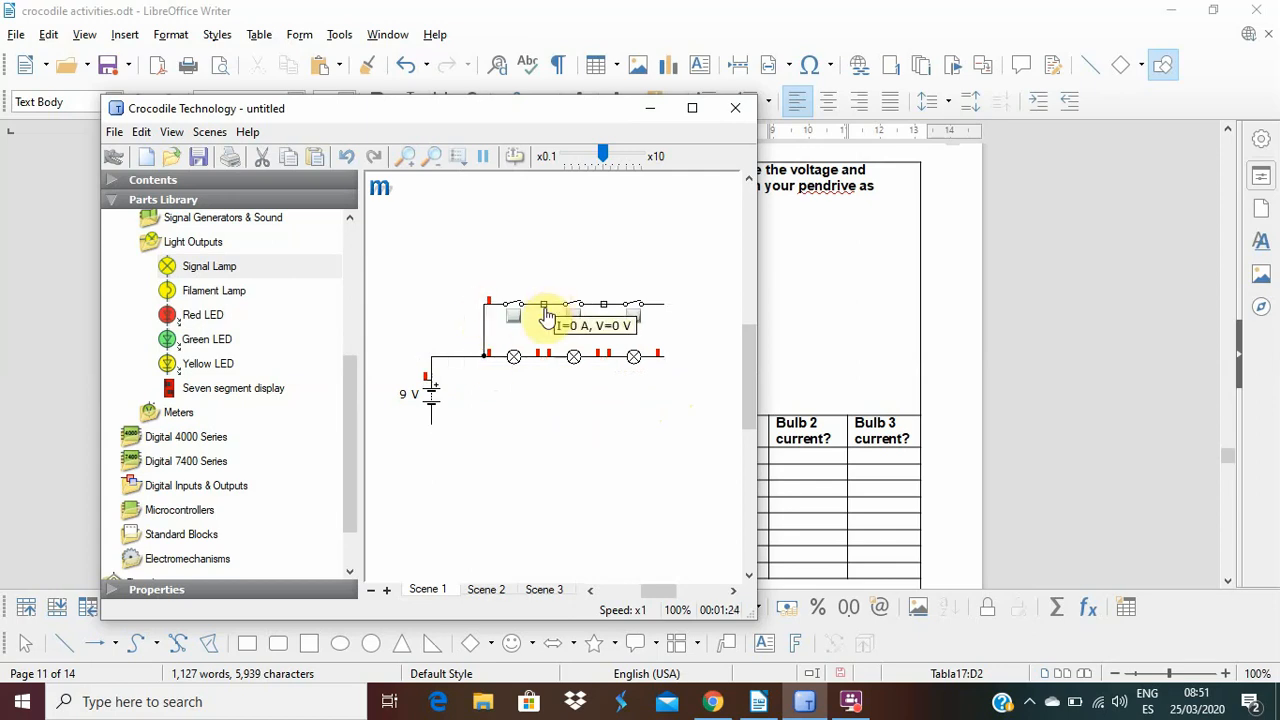
drag(544, 312, 544, 360)
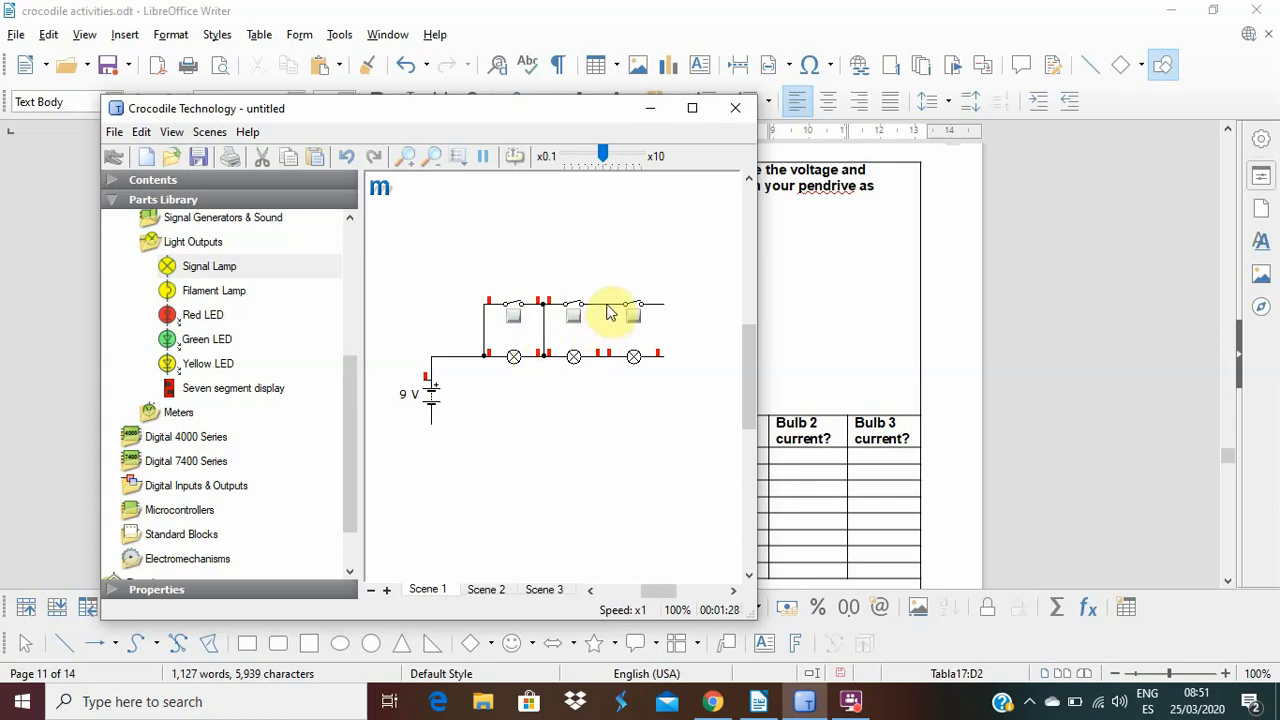
mouse_move(605, 313)
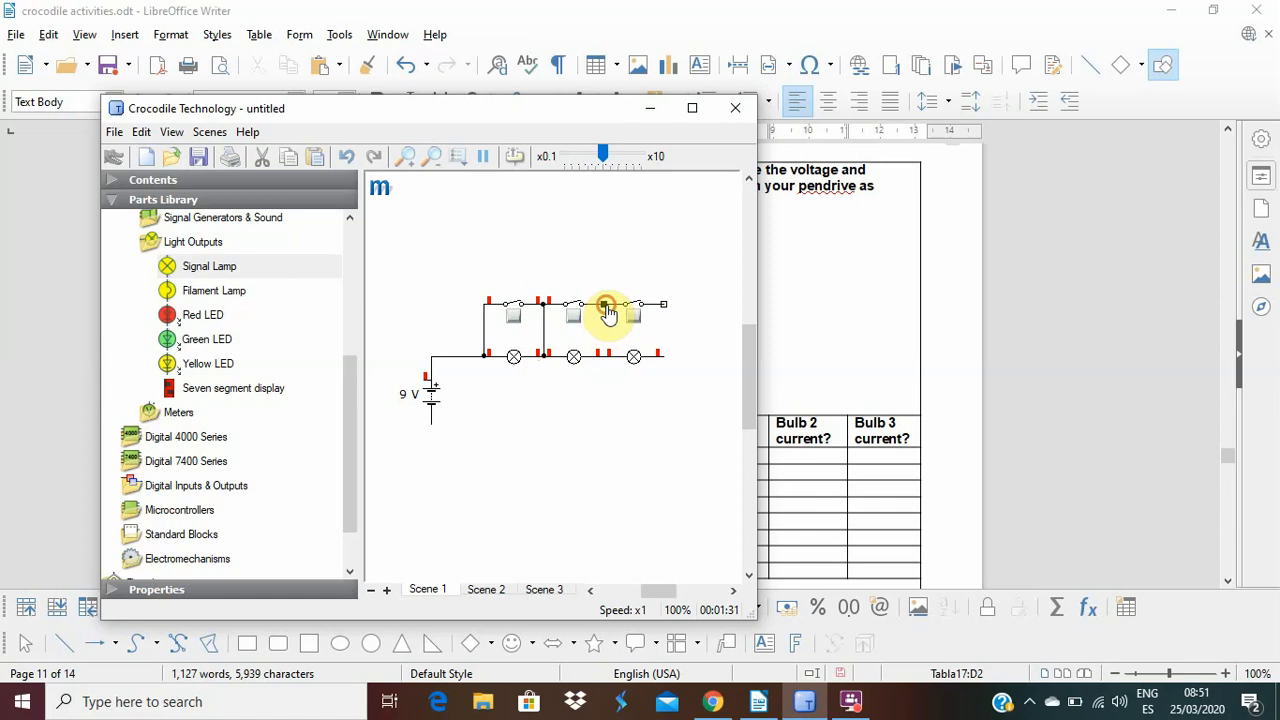
drag(608, 314, 604, 357)
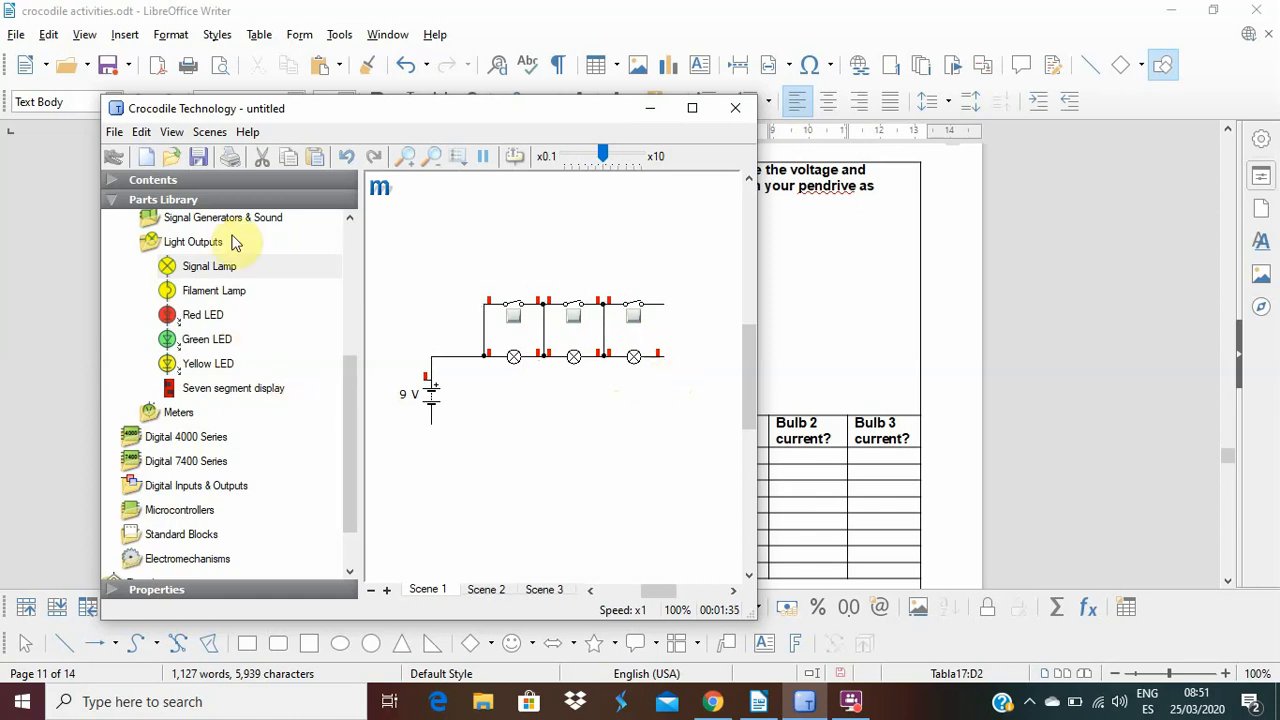
Place a fourth SPST switch below the battery and wire it between the negative terminal and the third lamp, joining the third switch's free end.
click(350, 277)
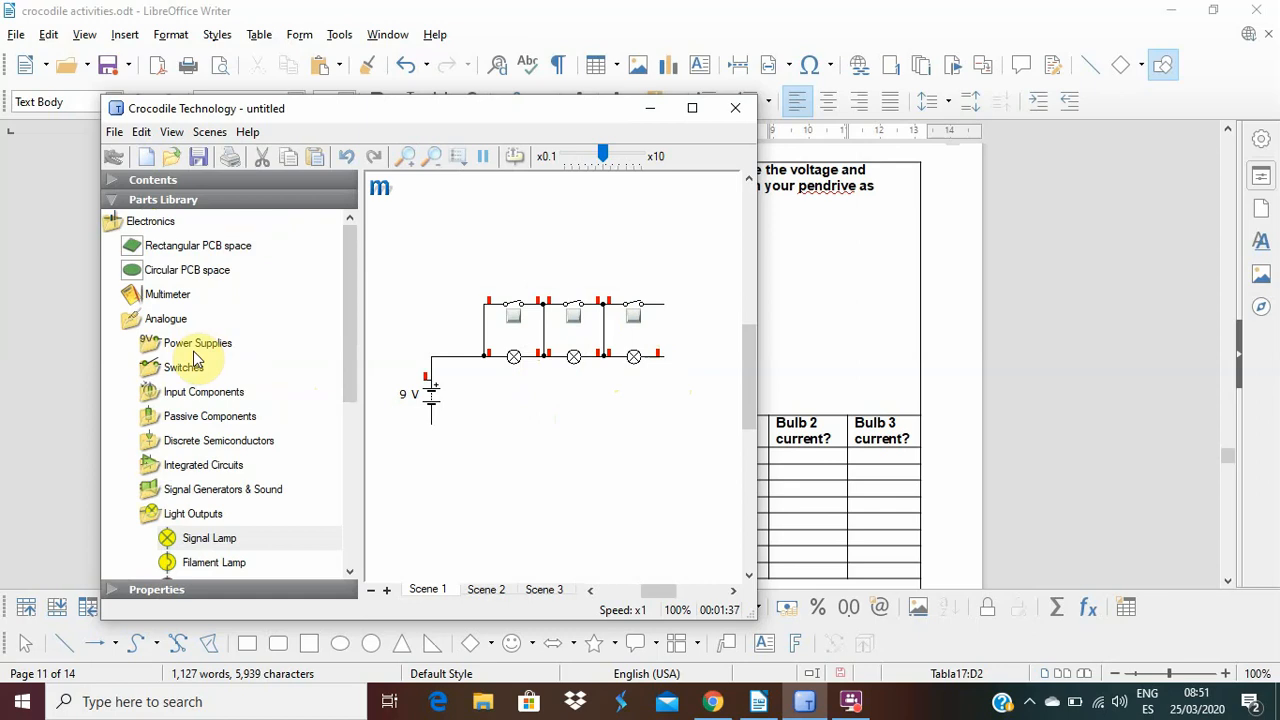
click(183, 367)
drag(188, 391, 472, 464)
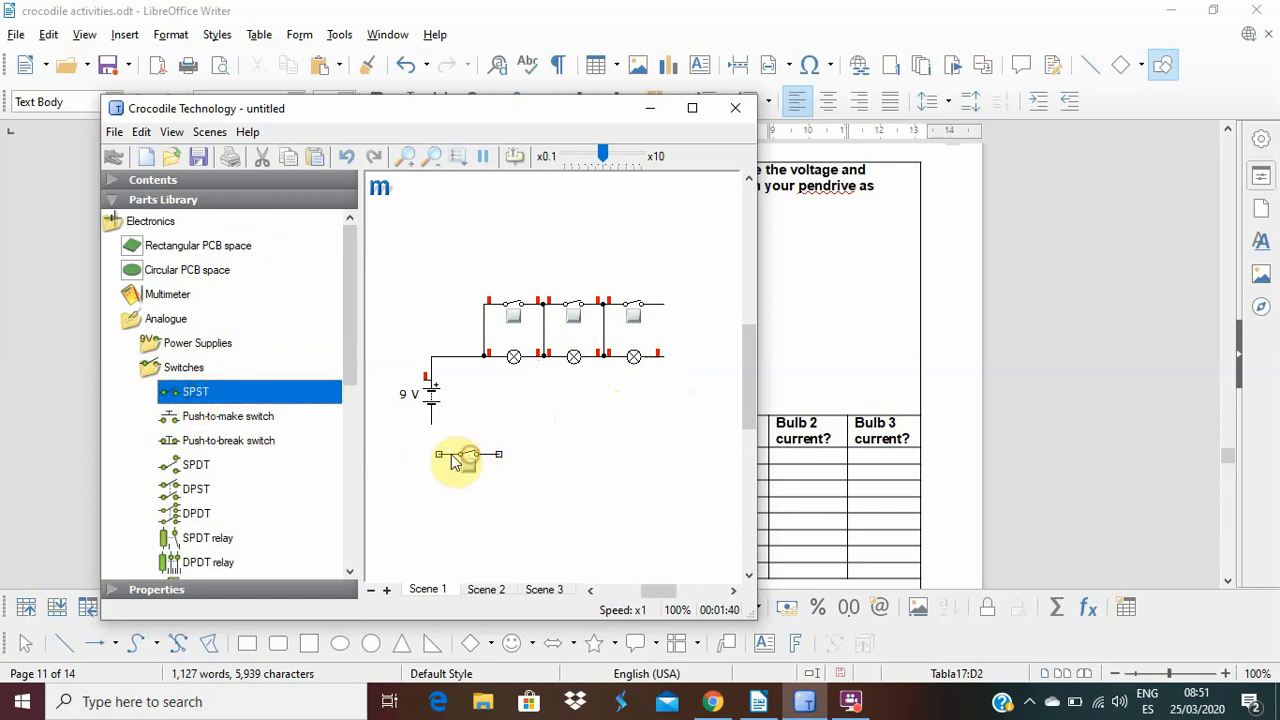
mouse_move(431, 426)
mouse_down()
mouse_move(438, 456)
mouse_move(643, 437)
mouse_move(690, 360)
mouse_move(665, 358)
mouse_move(663, 310)
mouse_move(667, 368)
mouse_move(665, 356)
mouse_up()
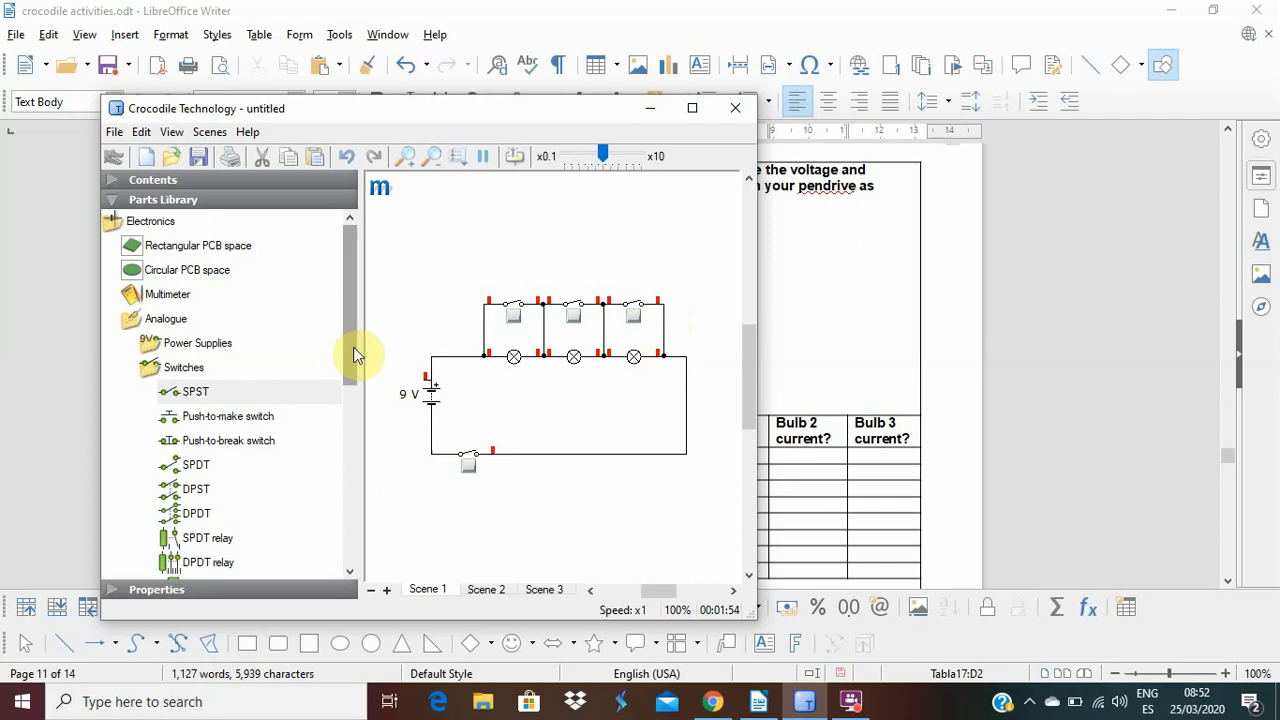
Add a presentation text box above the circuit and replace its placeholder text with "S1".
drag(354, 354, 348, 551)
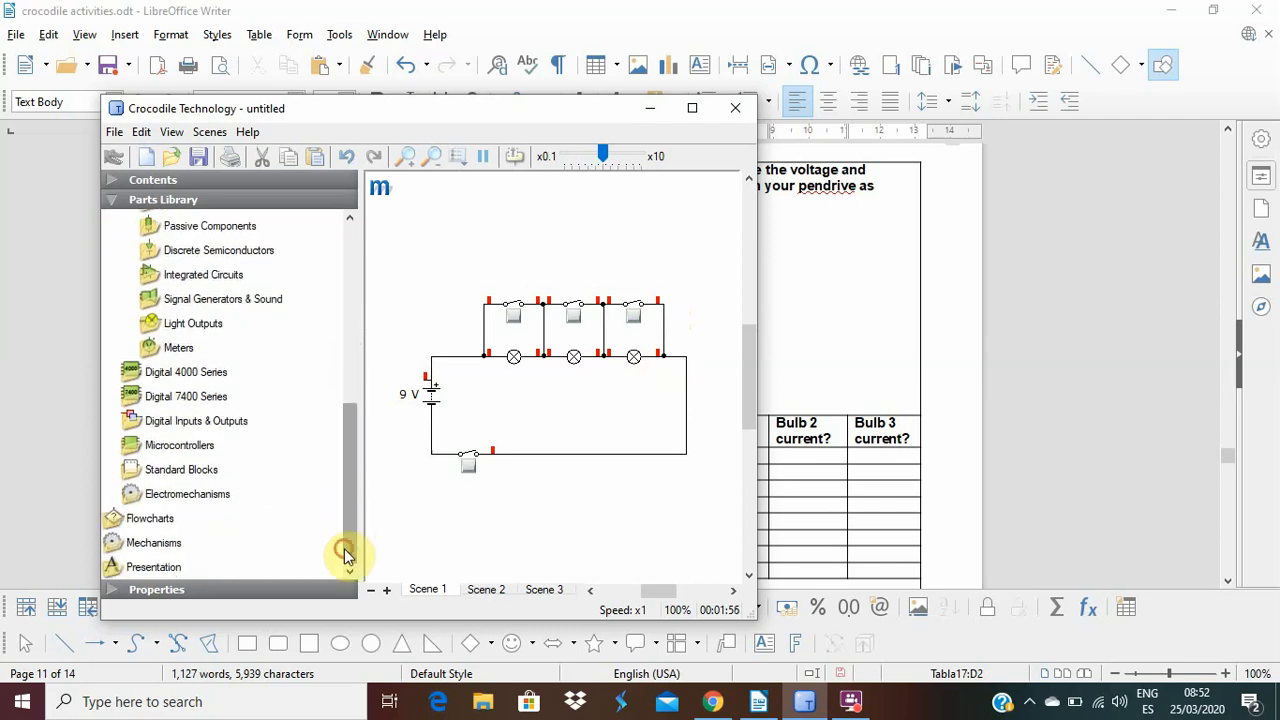
click(153, 567)
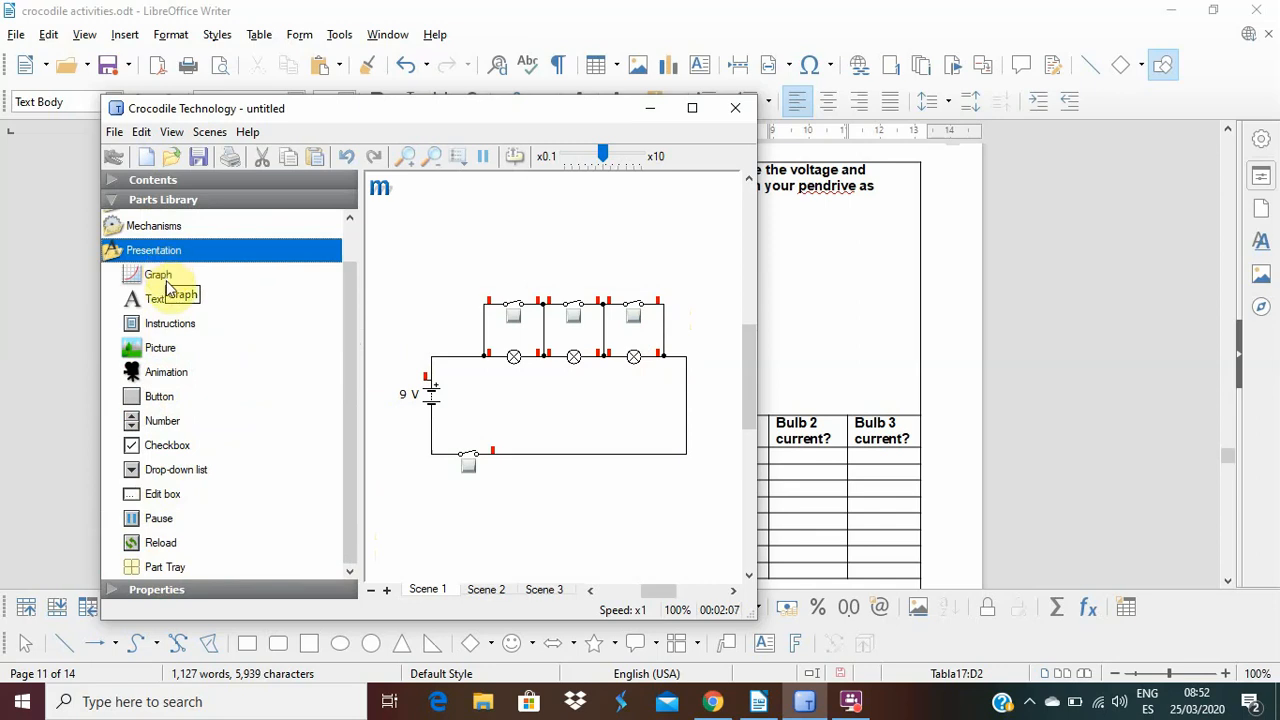
drag(154, 300, 497, 240)
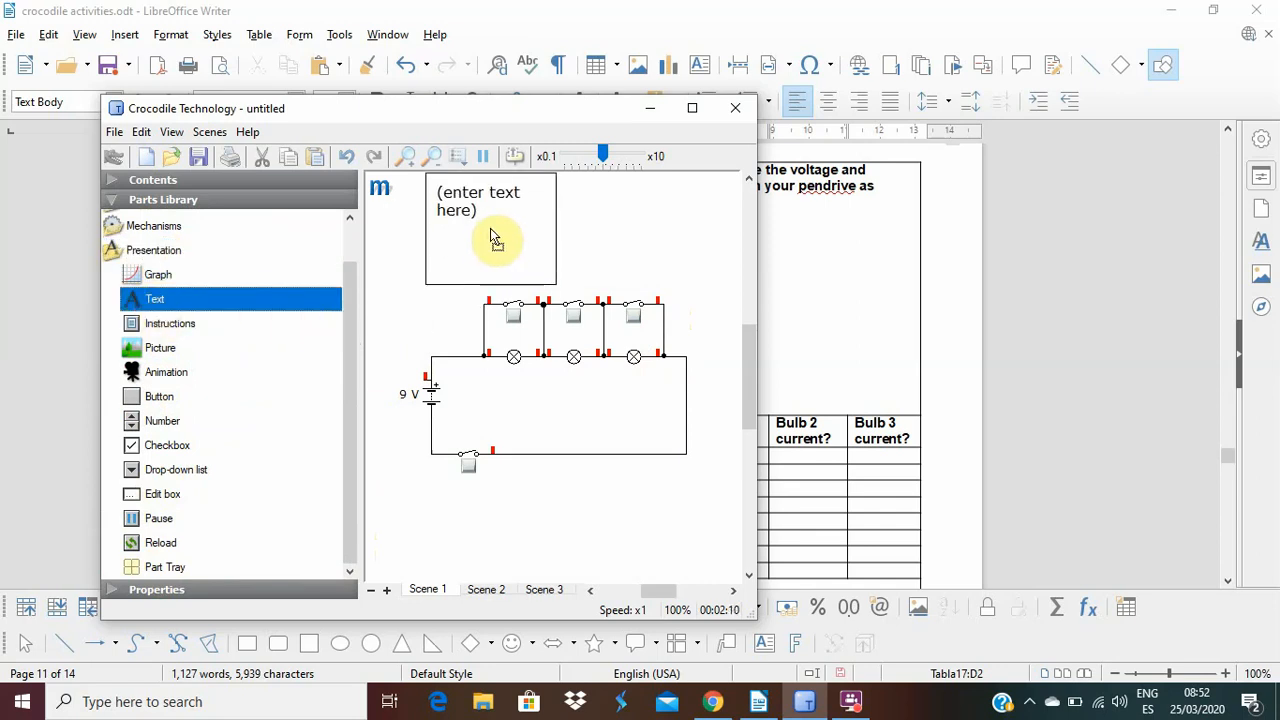
click(446, 193)
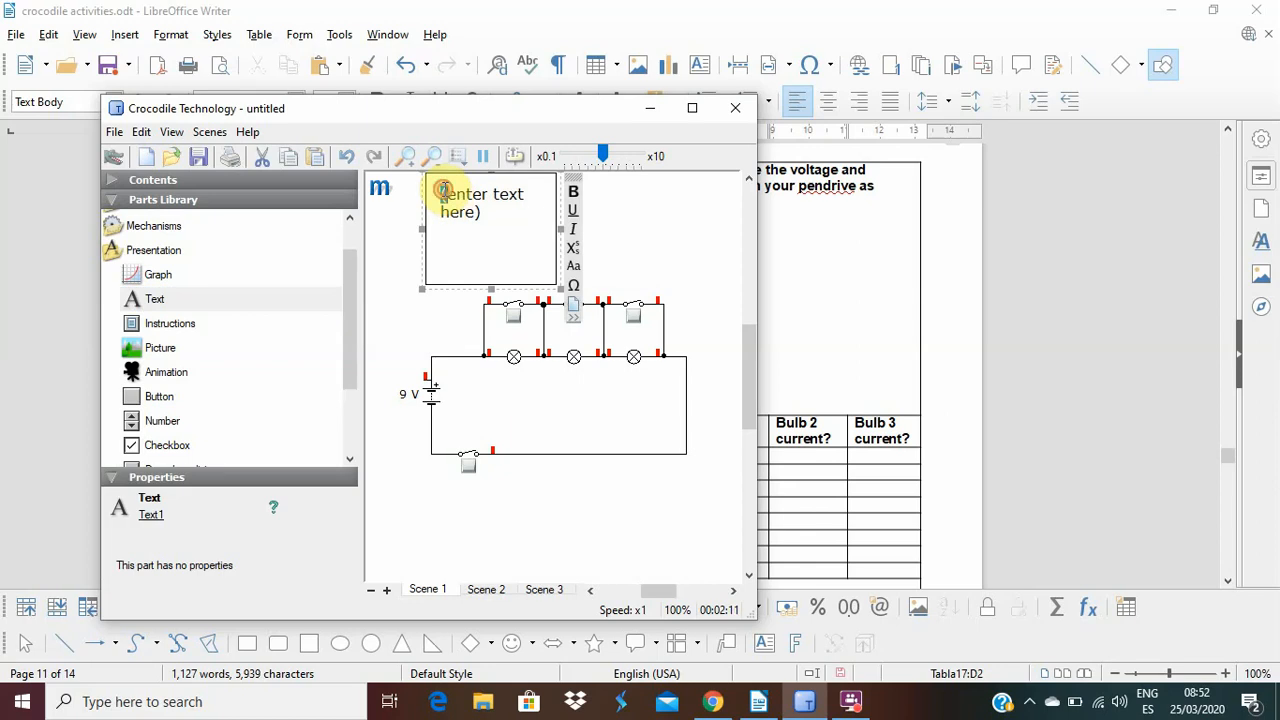
triple_click(444, 190)
triple_click(444, 190)
triple_click(445, 189)
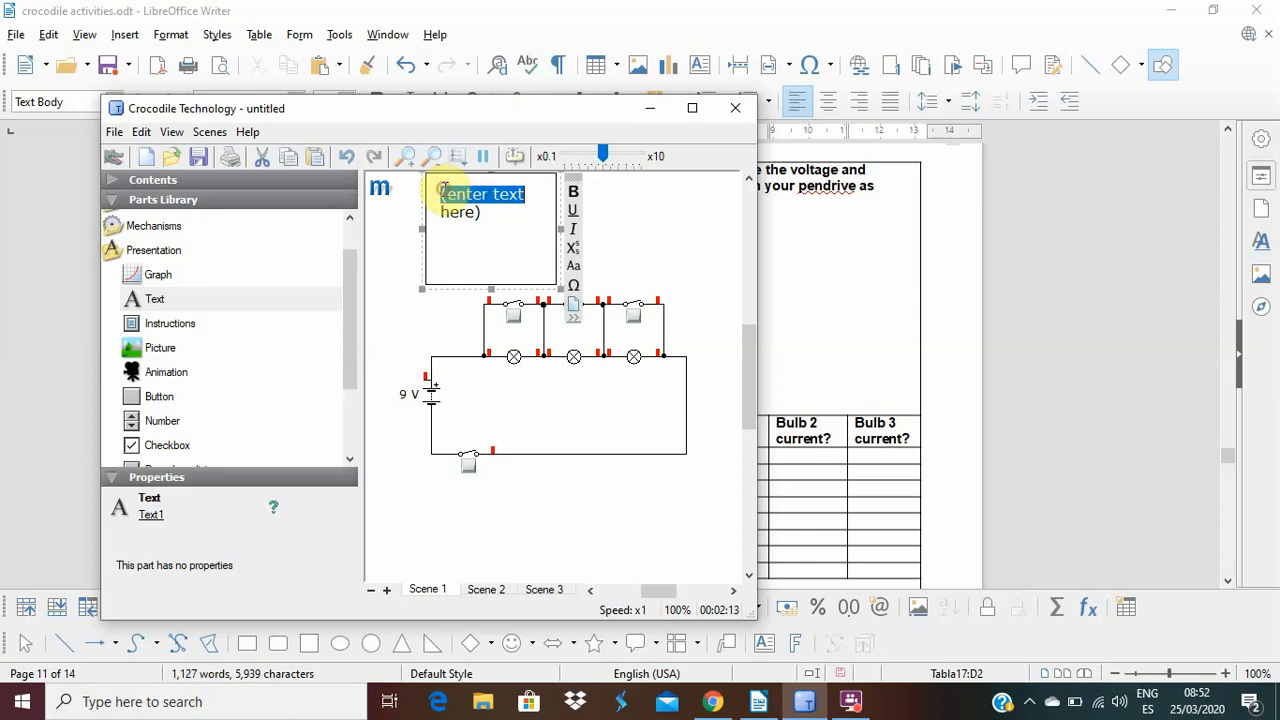
drag(441, 189, 507, 213)
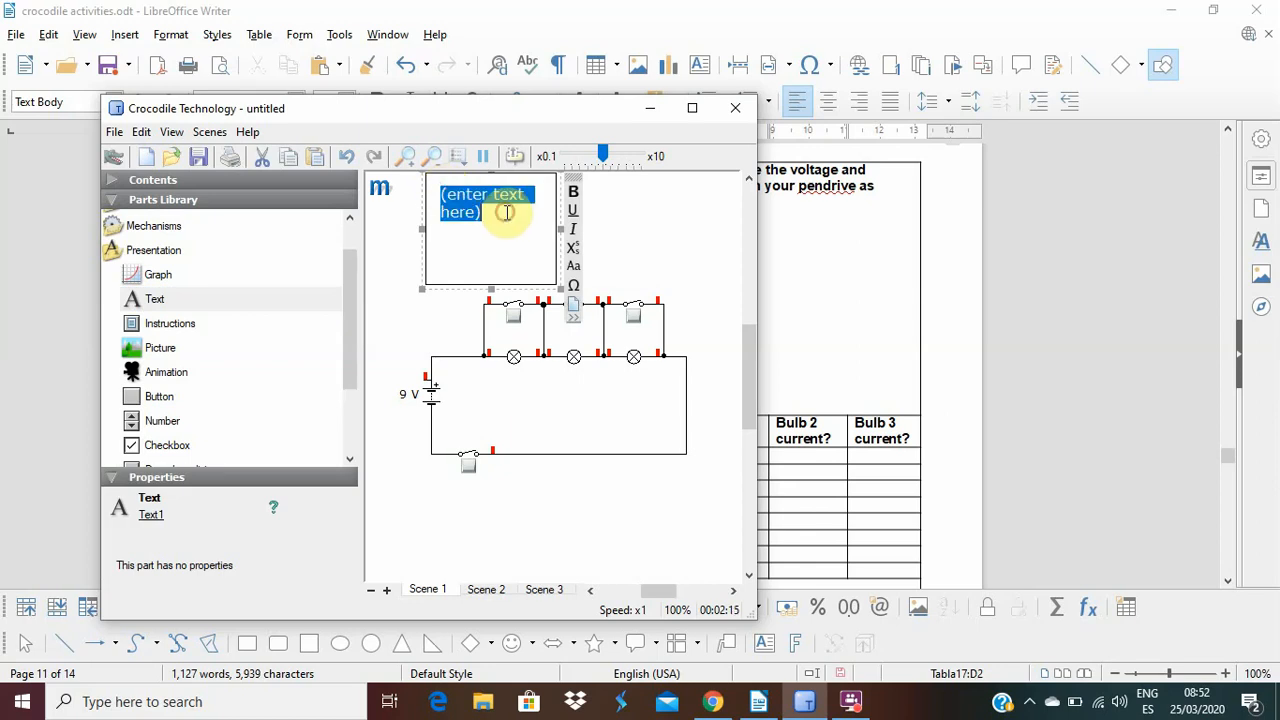
text(S1)
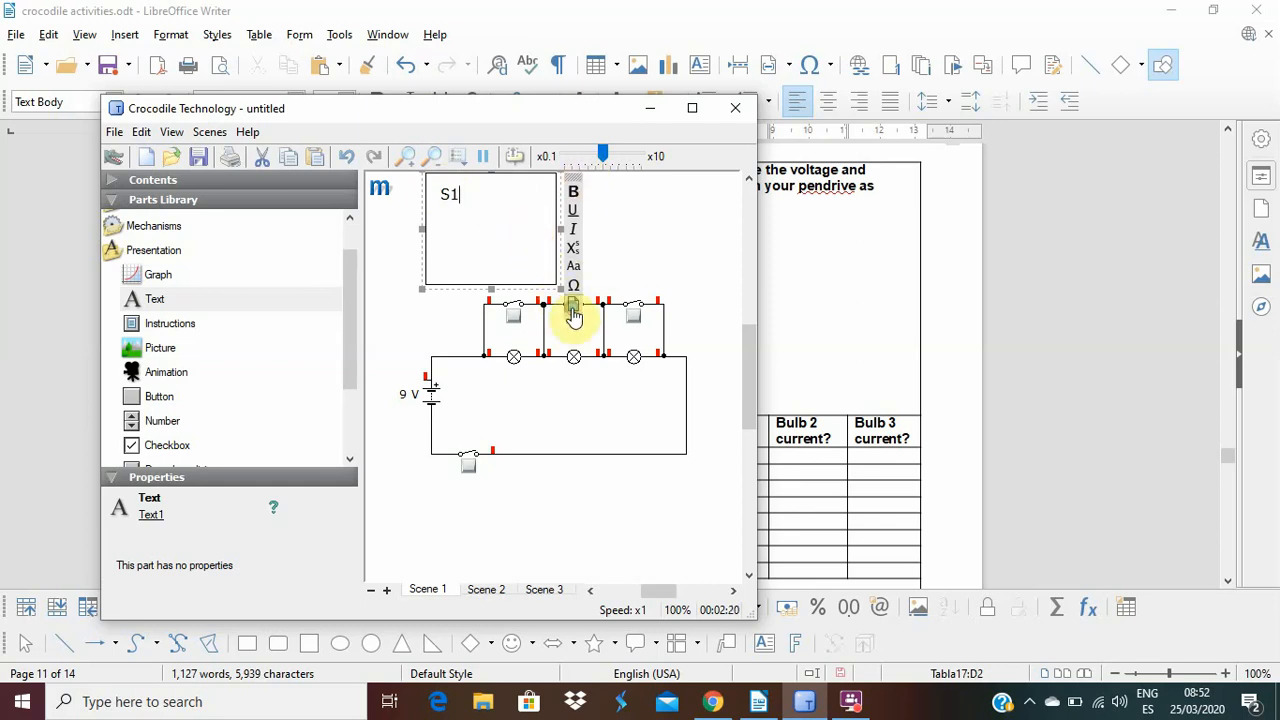
Give the S1 text box a transparent background and no border, shrink it and place it above the first switch.
click(574, 312)
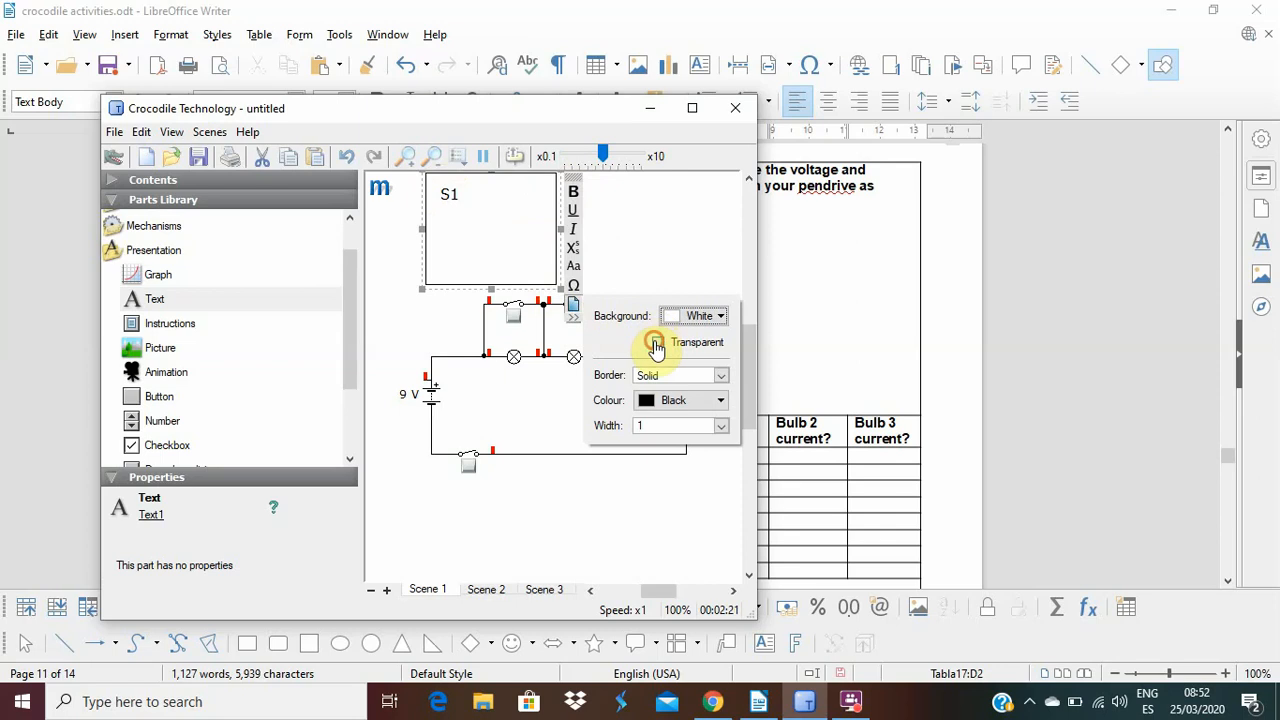
click(656, 343)
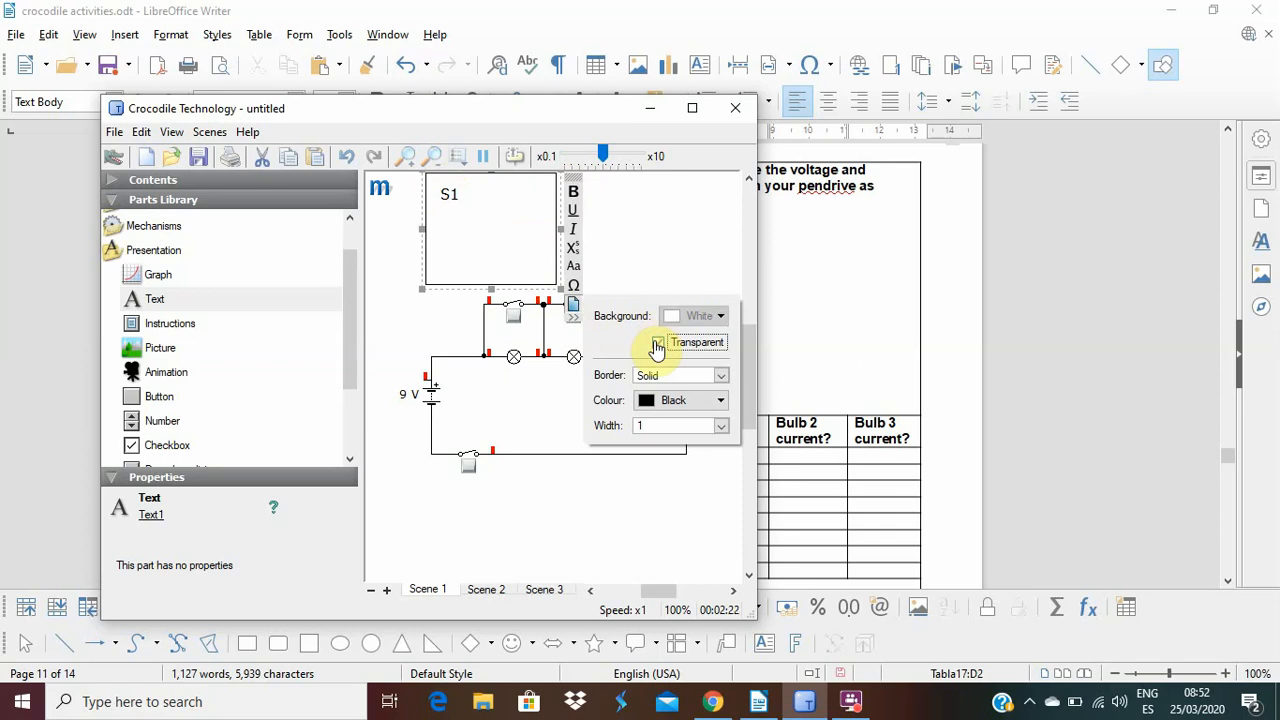
click(717, 376)
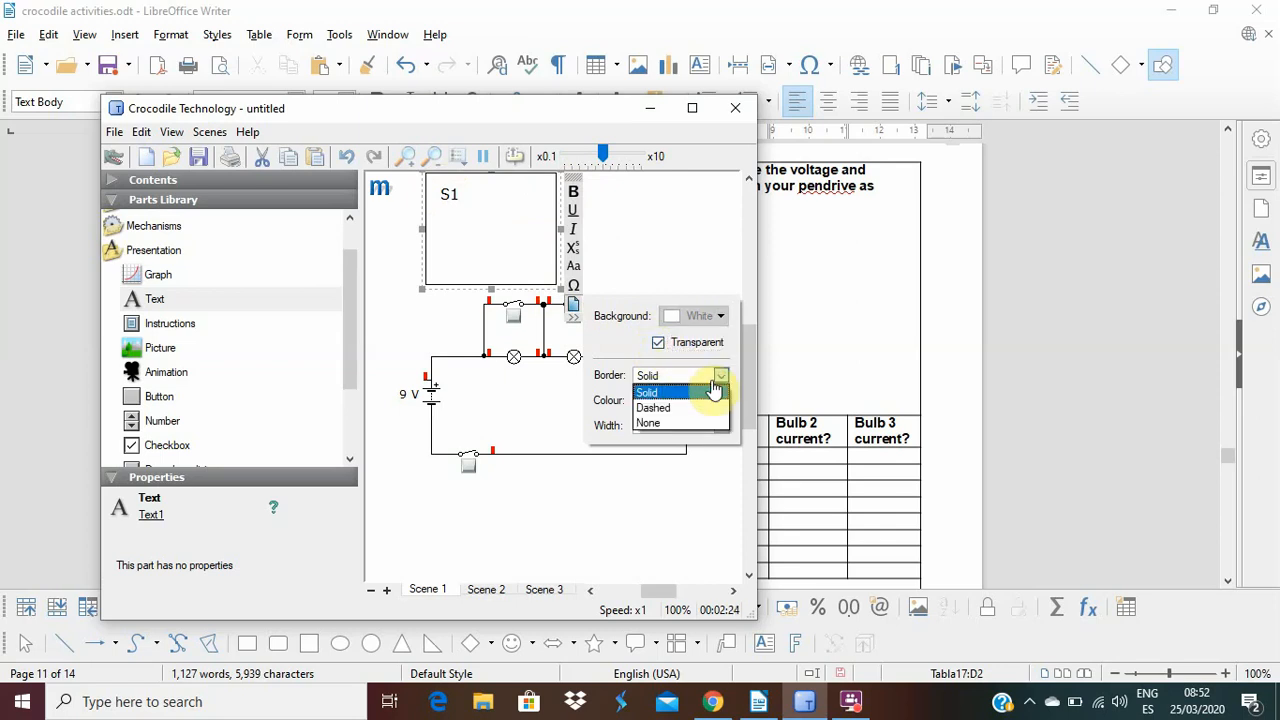
click(677, 424)
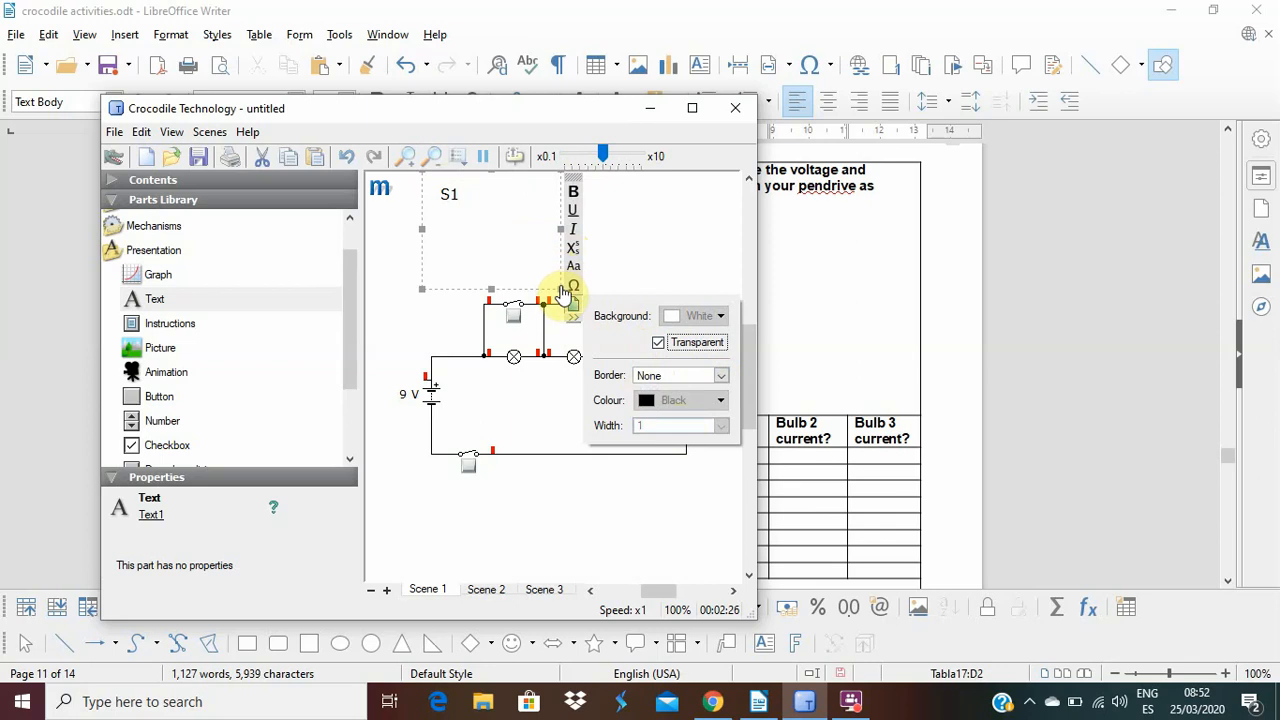
click(491, 218)
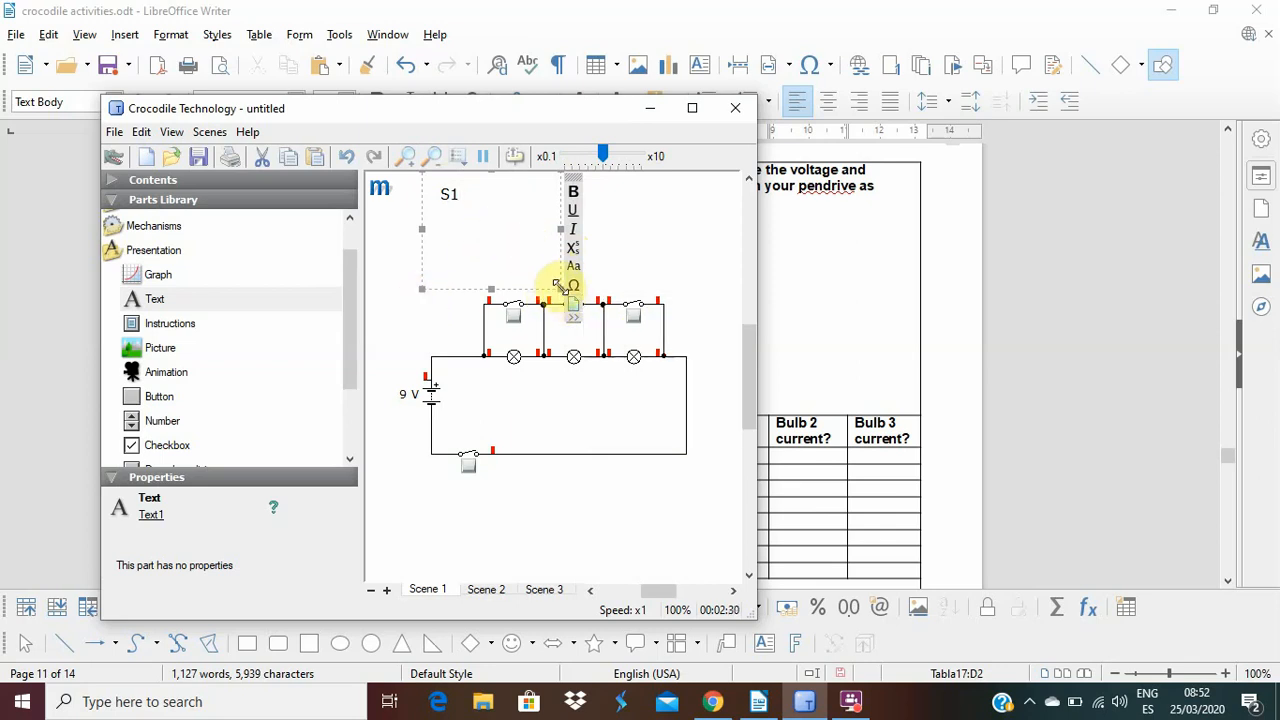
mouse_move(560, 287)
mouse_down()
mouse_move(470, 228)
mouse_move(472, 206)
mouse_move(557, 266)
mouse_up()
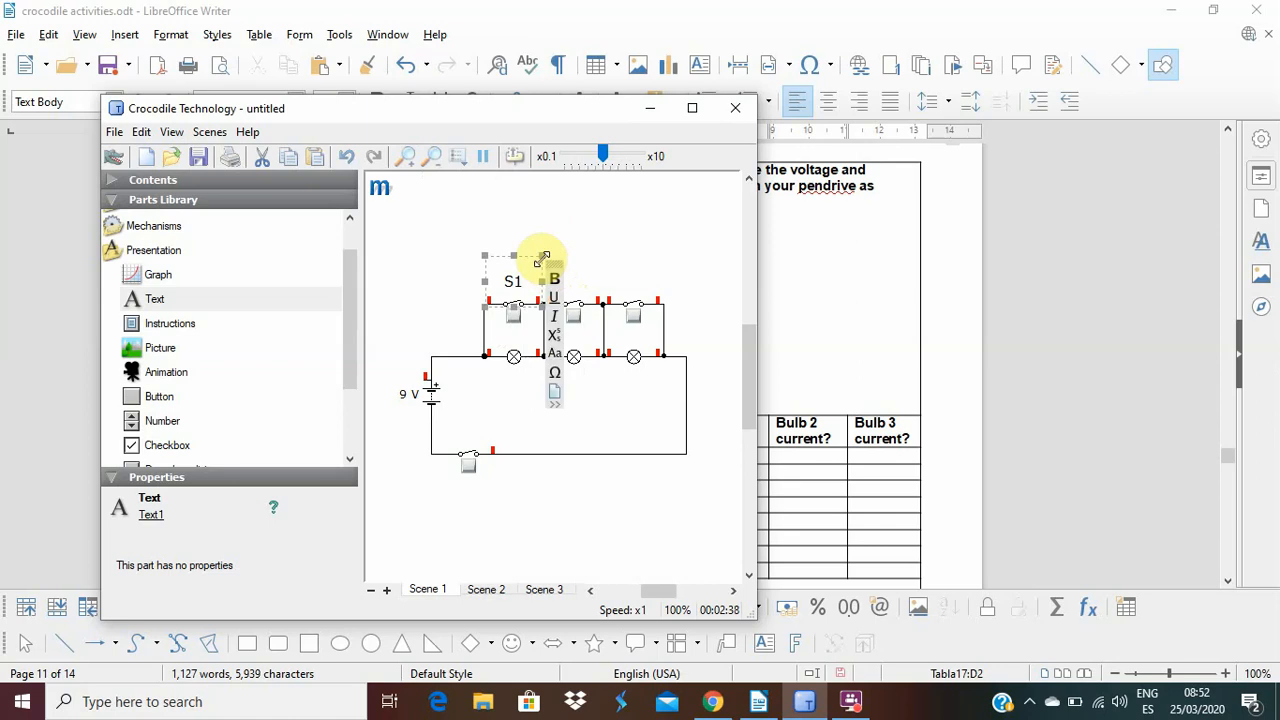
Copy the S1 label and paste two duplicates above the switch row.
right_click(541, 258)
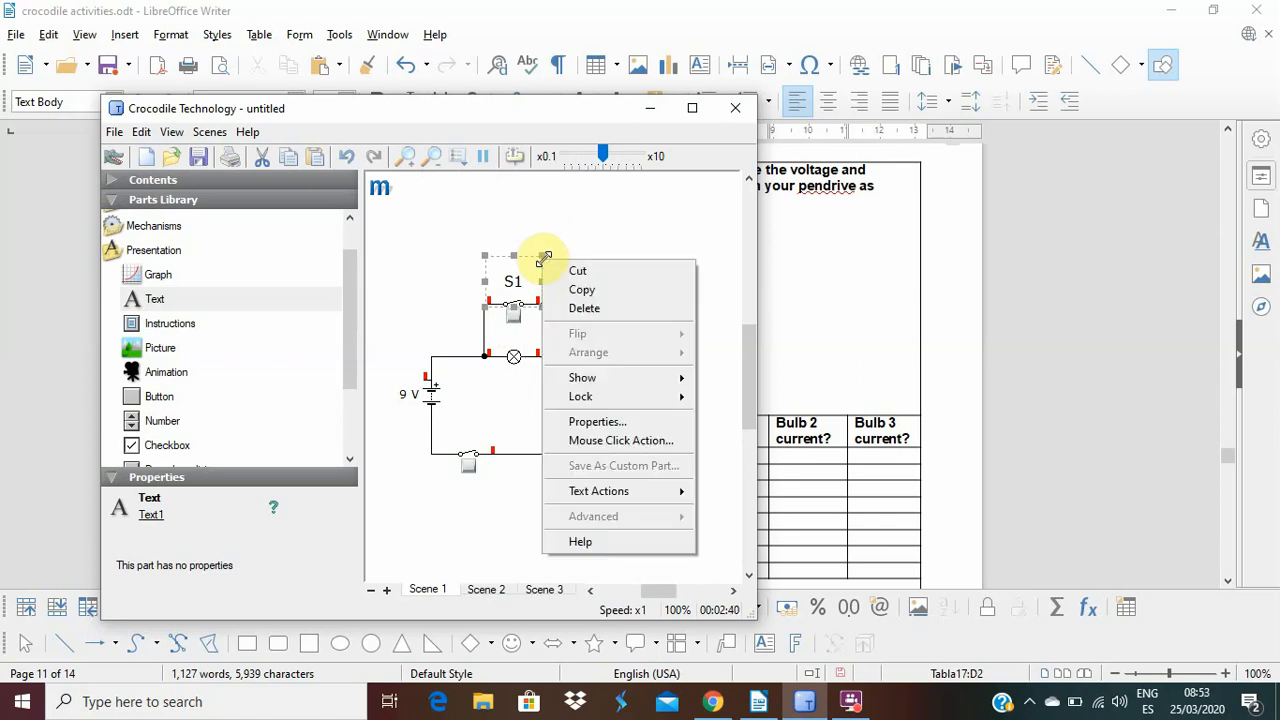
click(590, 286)
right_click(620, 248)
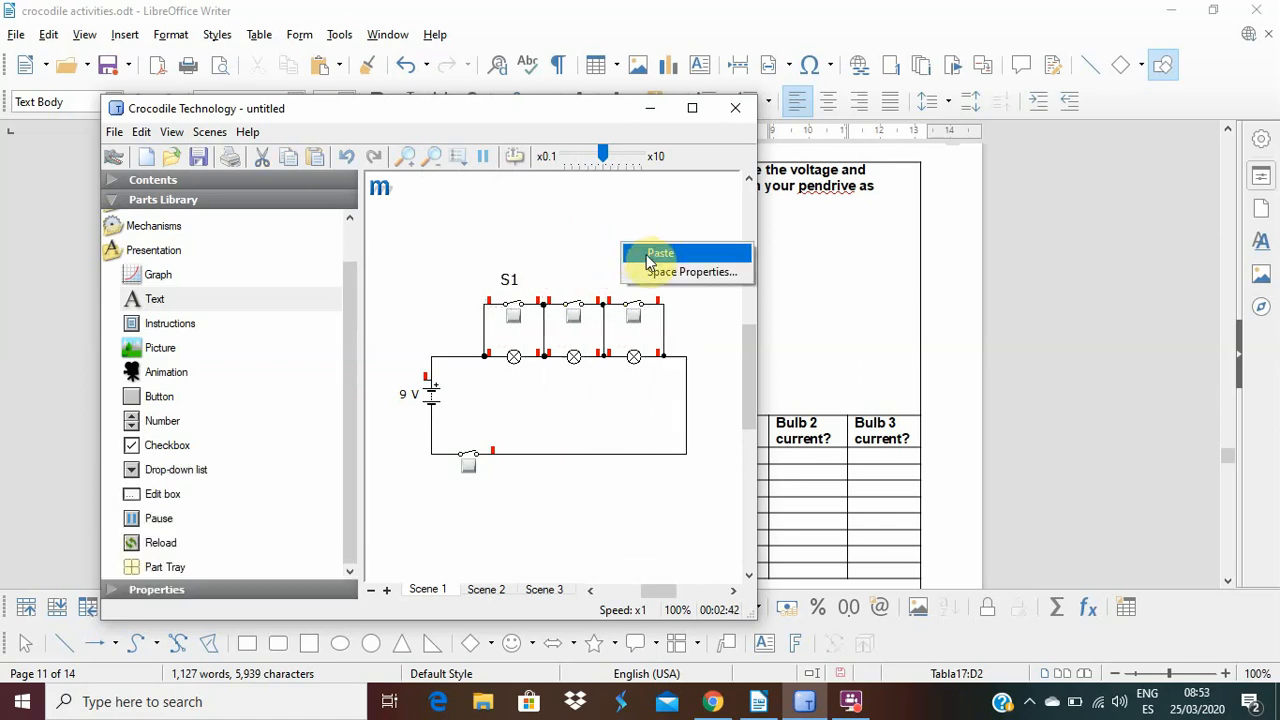
click(651, 252)
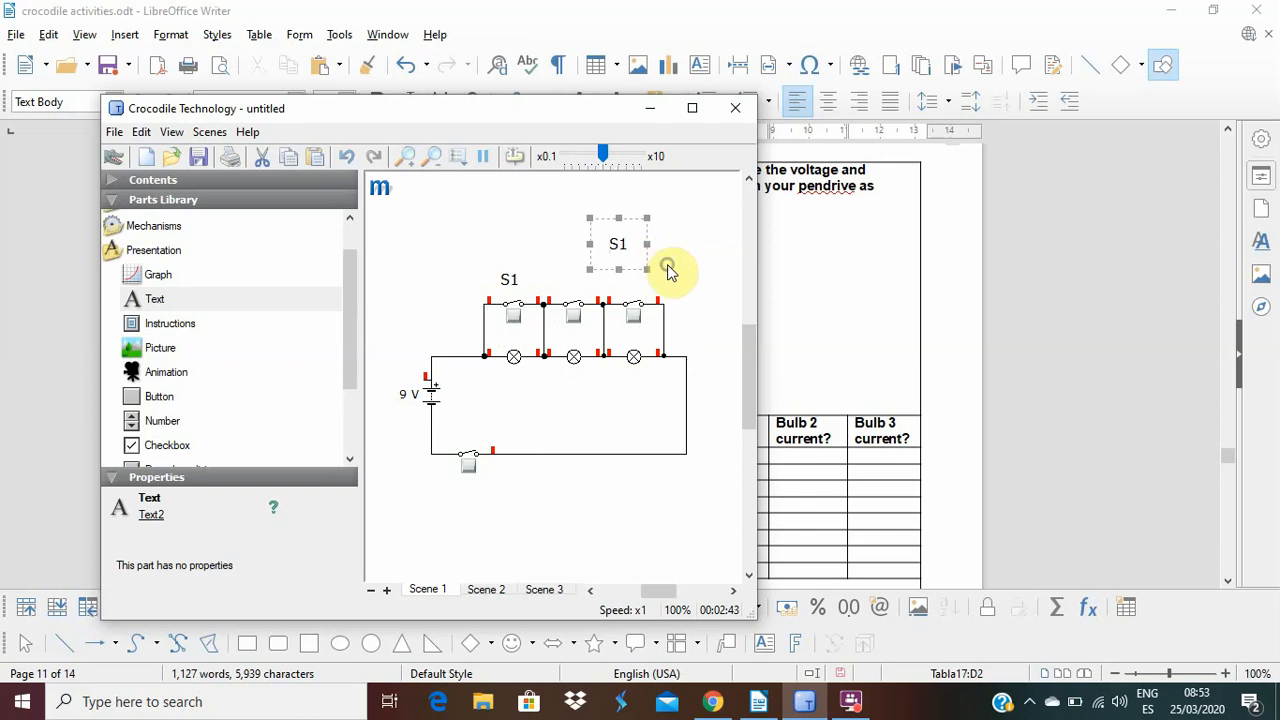
right_click(668, 272)
click(712, 277)
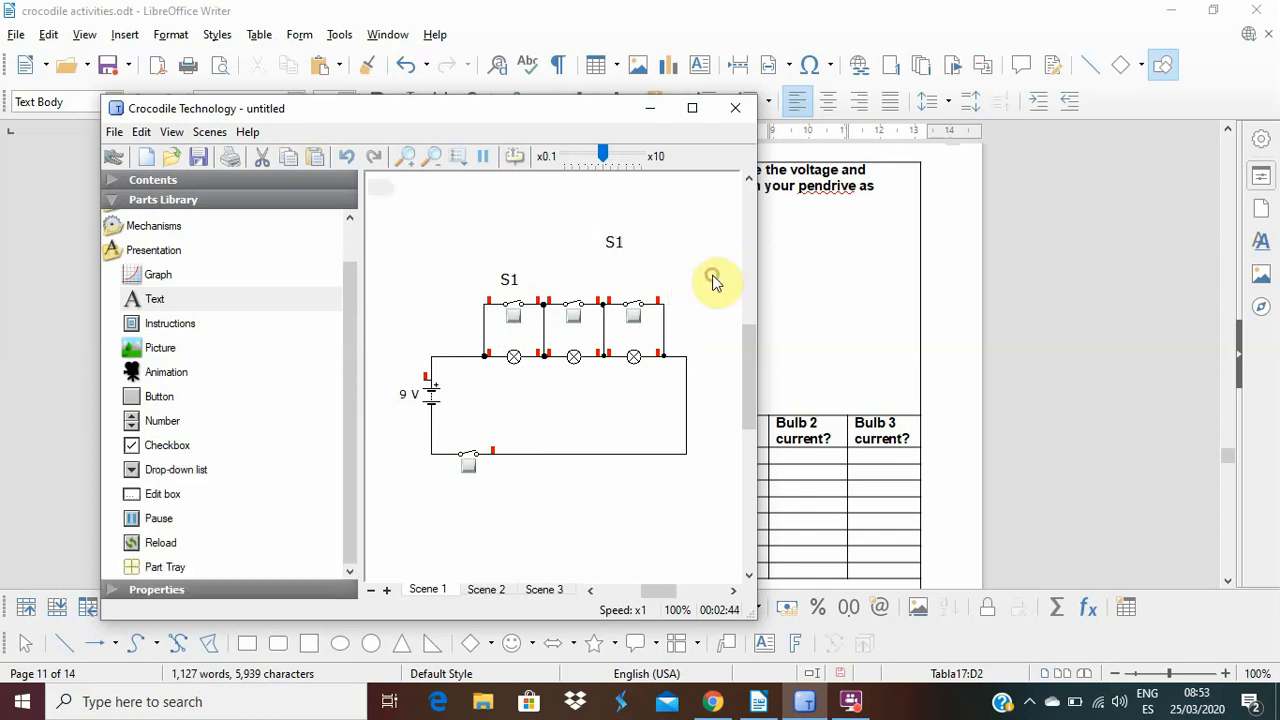
Change the pasted labels' text to S2 and S3 and place them above the second and third switches.
click(615, 248)
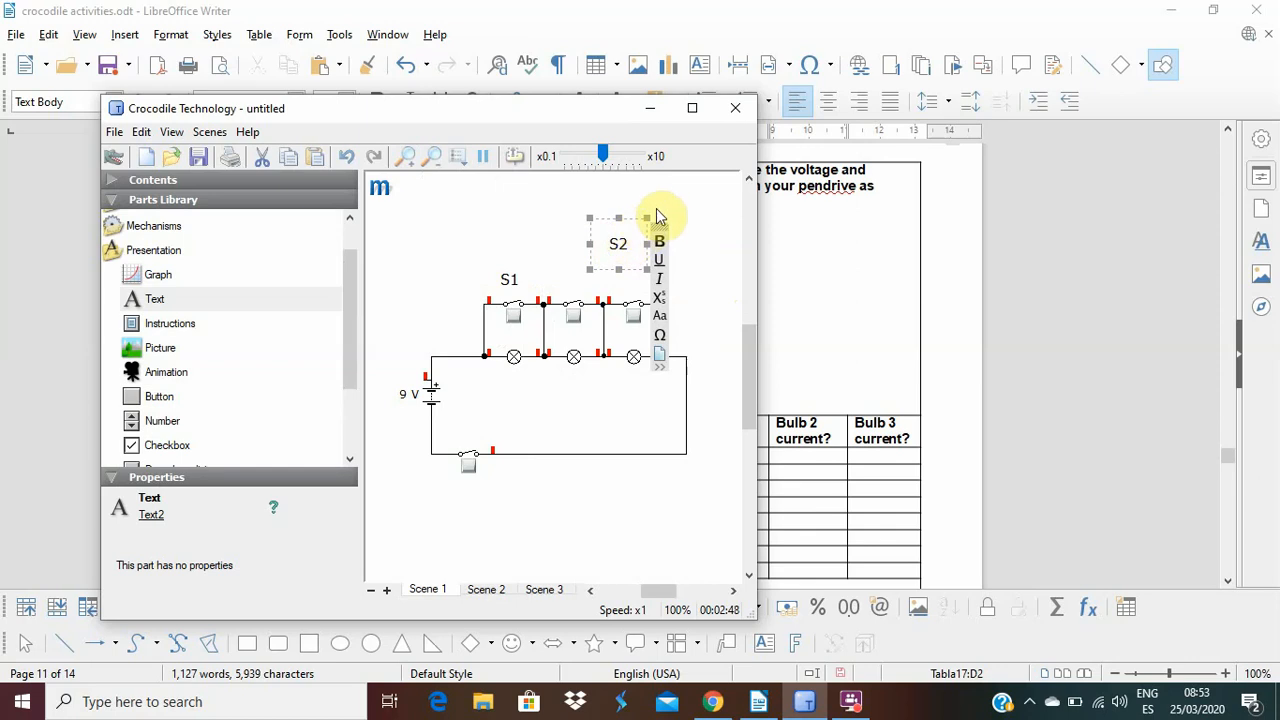
drag(660, 225, 618, 265)
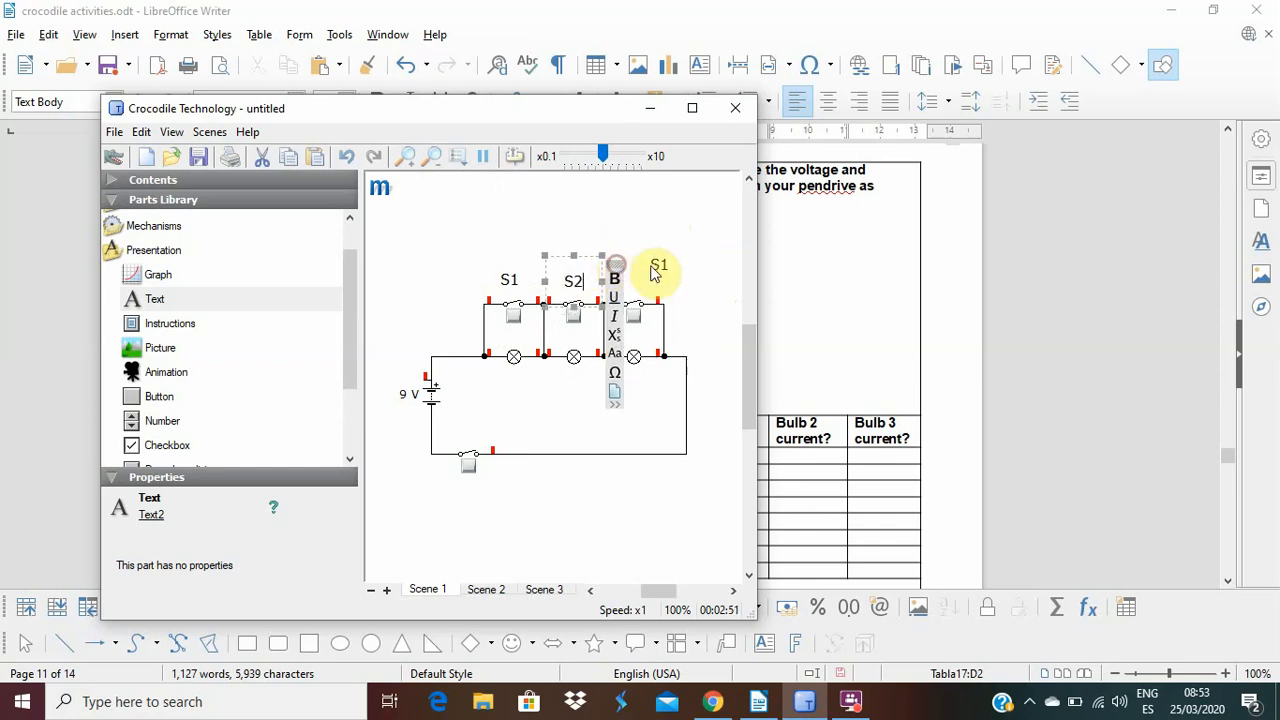
click(662, 268)
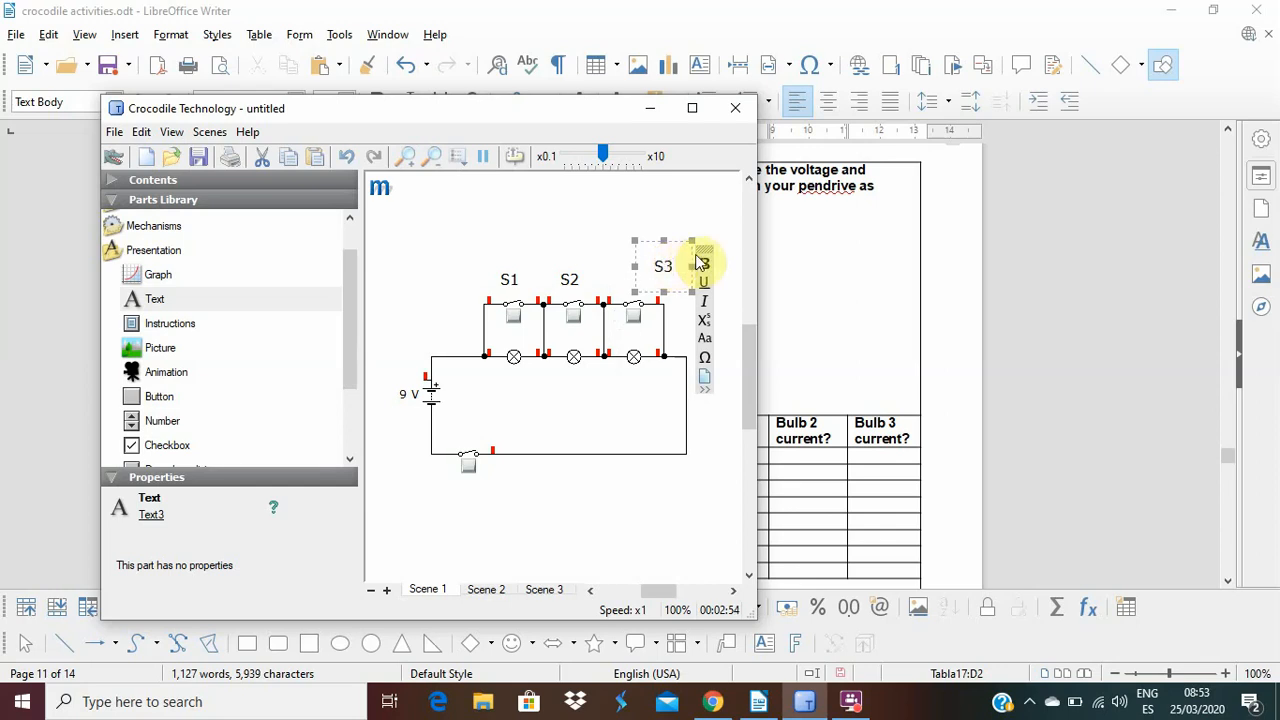
drag(706, 247, 678, 261)
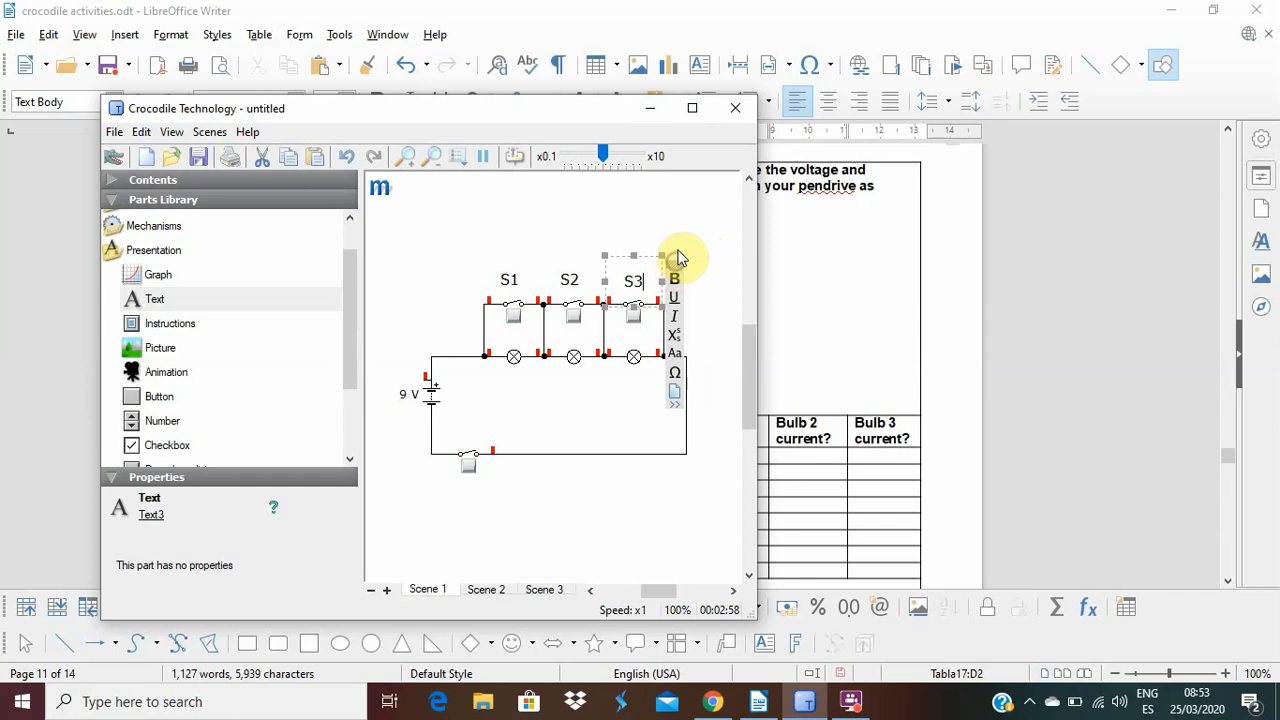
click(683, 241)
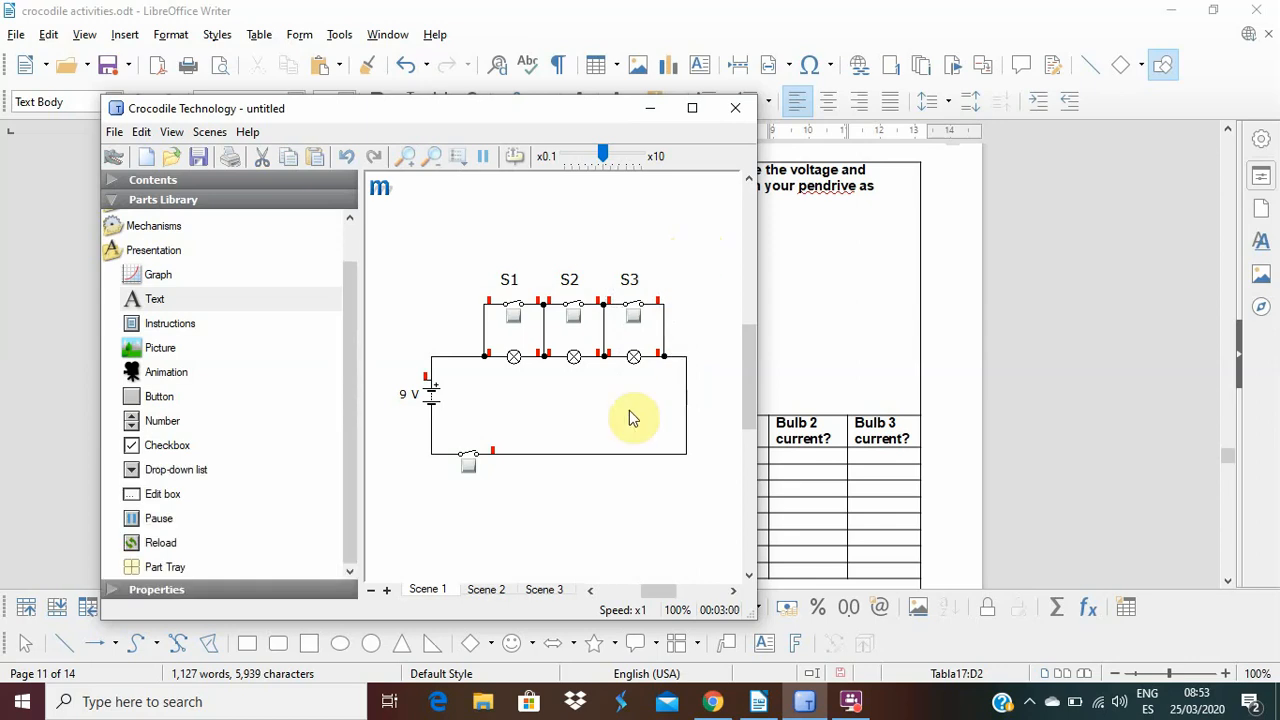
Close the main switch below the battery and compare the circuit with activity 11 in the LibreOffice Writer worksheet, minimizing the document when done.
click(466, 468)
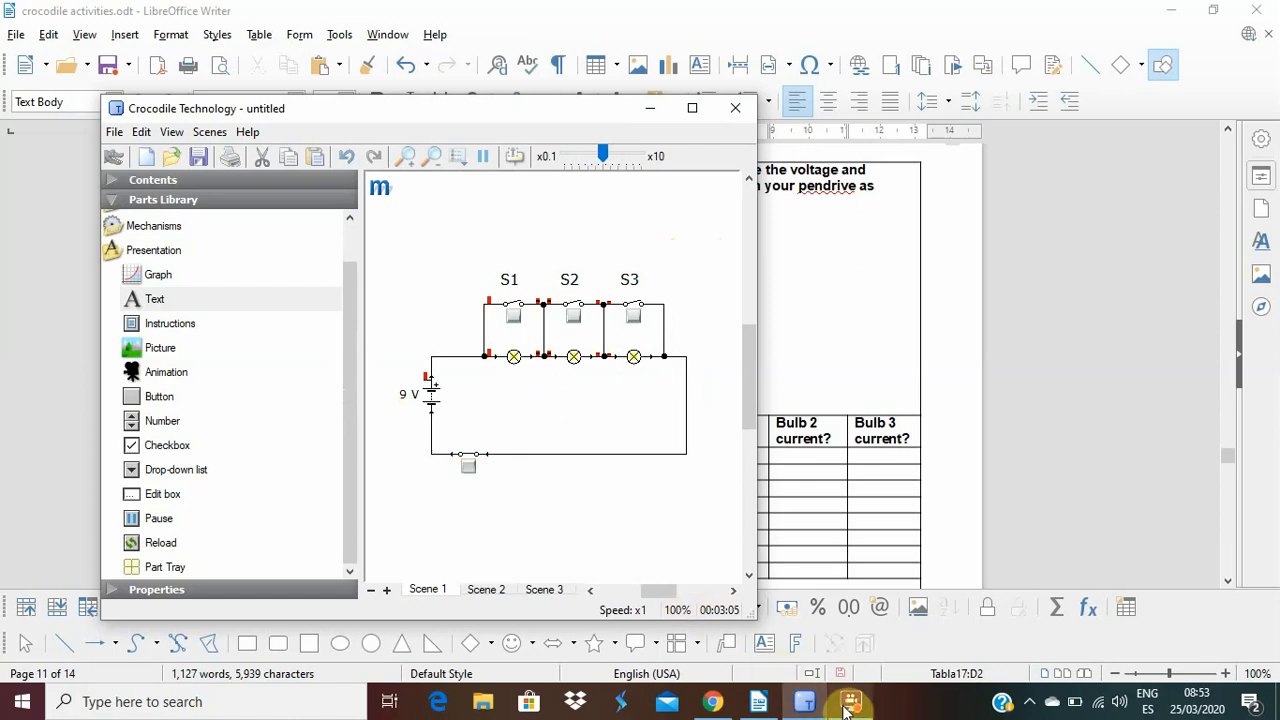
click(768, 704)
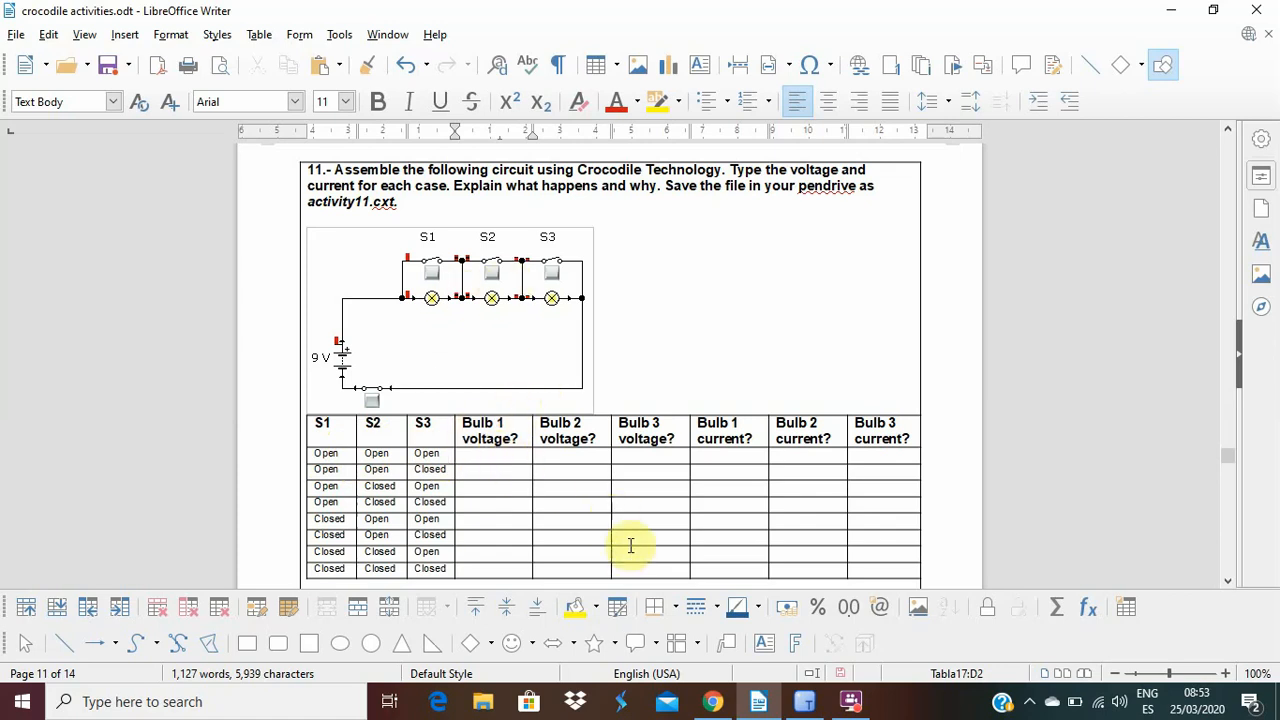
click(757, 700)
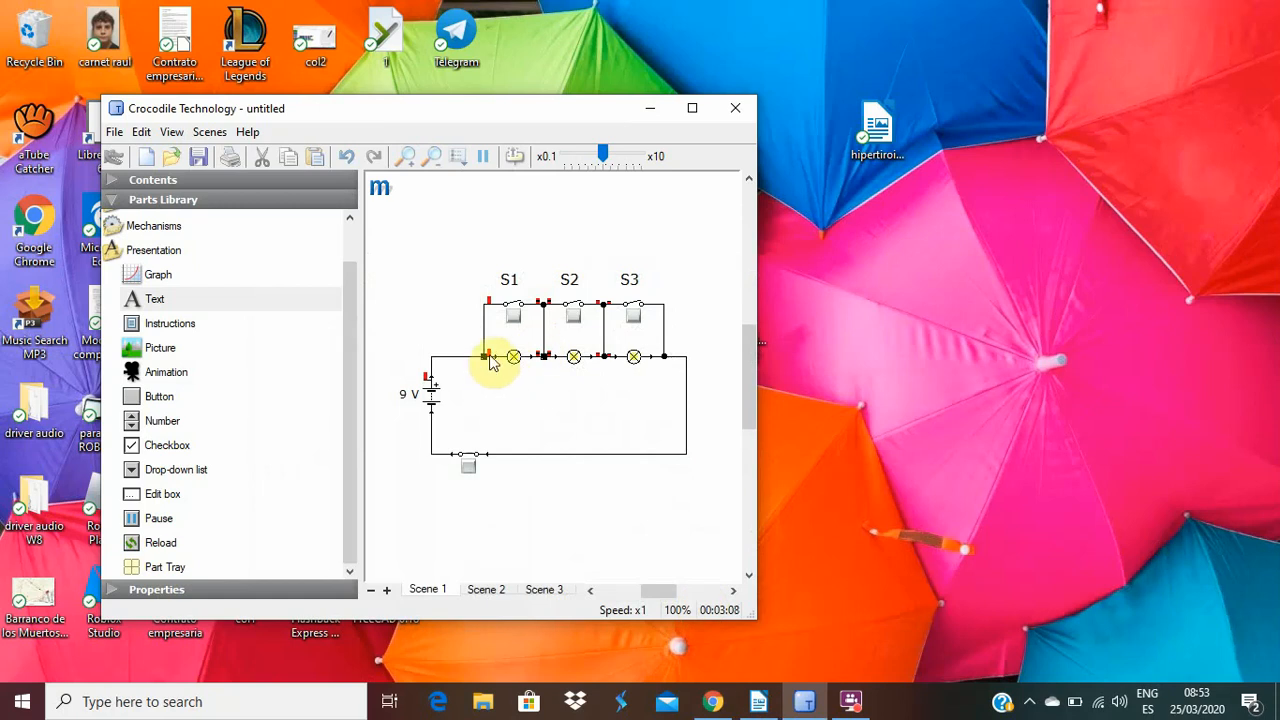
Add a voltmeter from the analogue meters beneath the first lamp and wire its terminals to the junctions on both sides of that lamp.
mouse_move(490, 362)
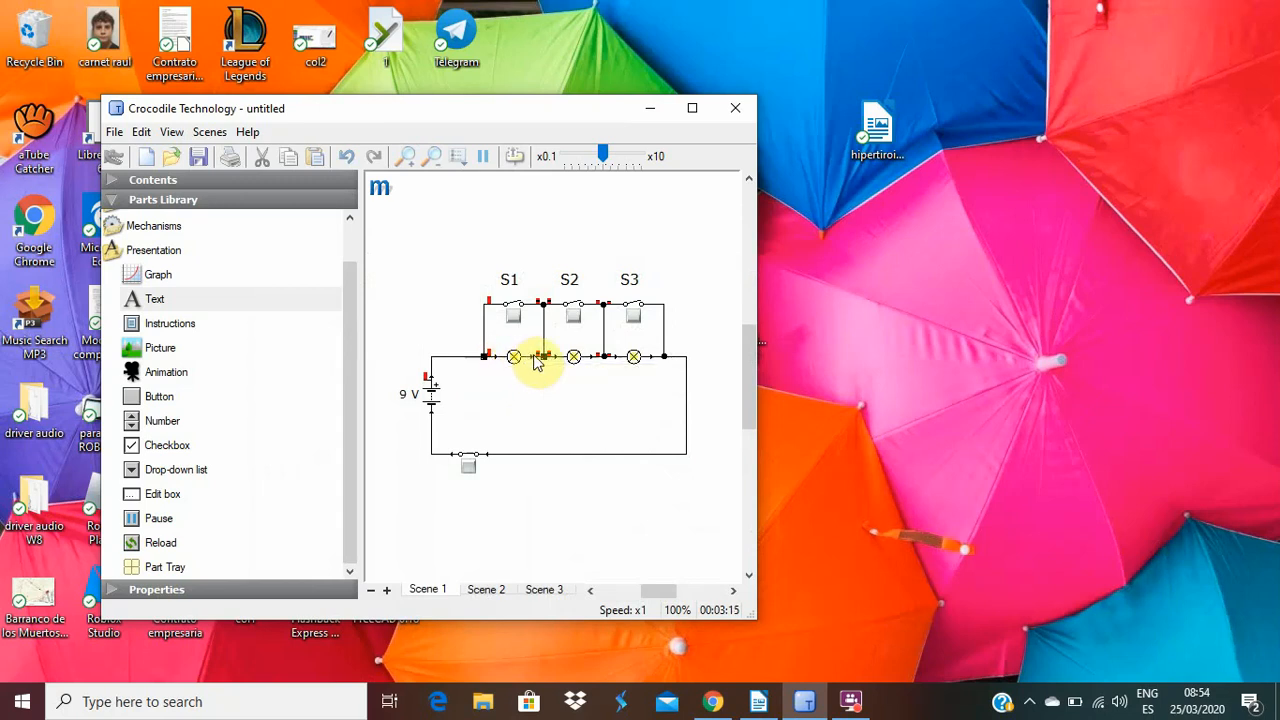
mouse_move(540, 365)
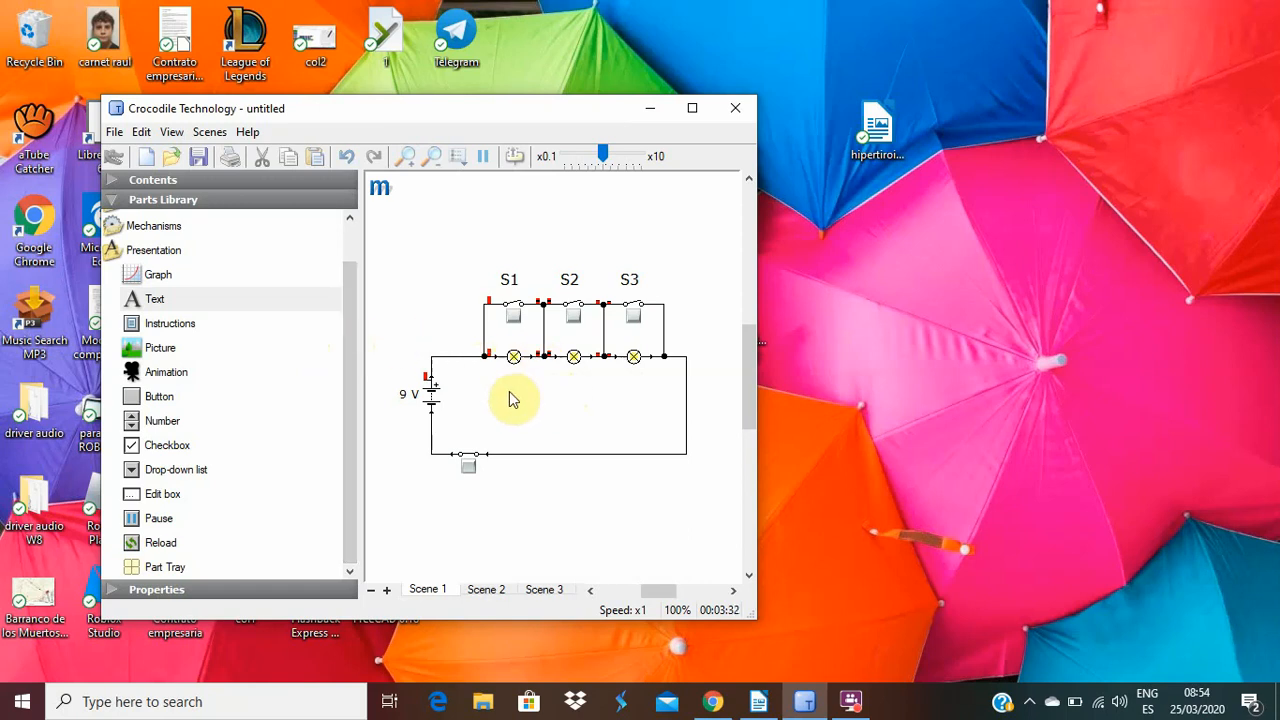
drag(352, 366, 352, 241)
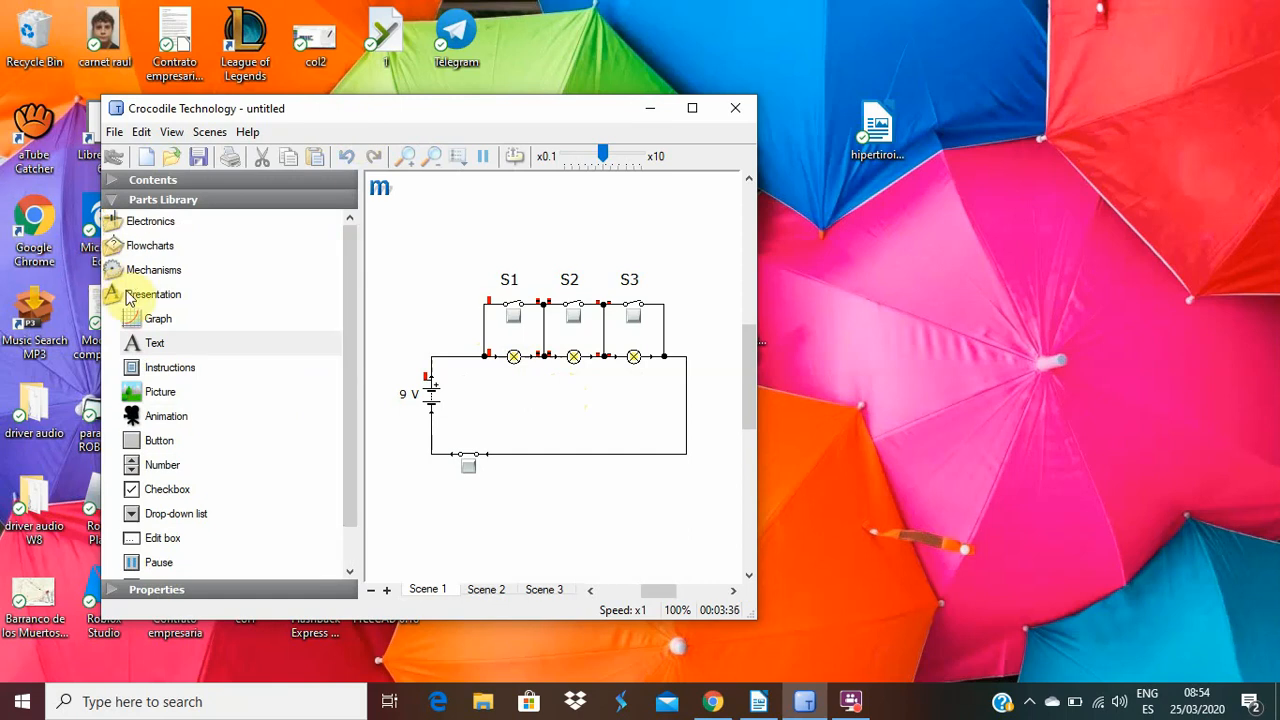
click(143, 224)
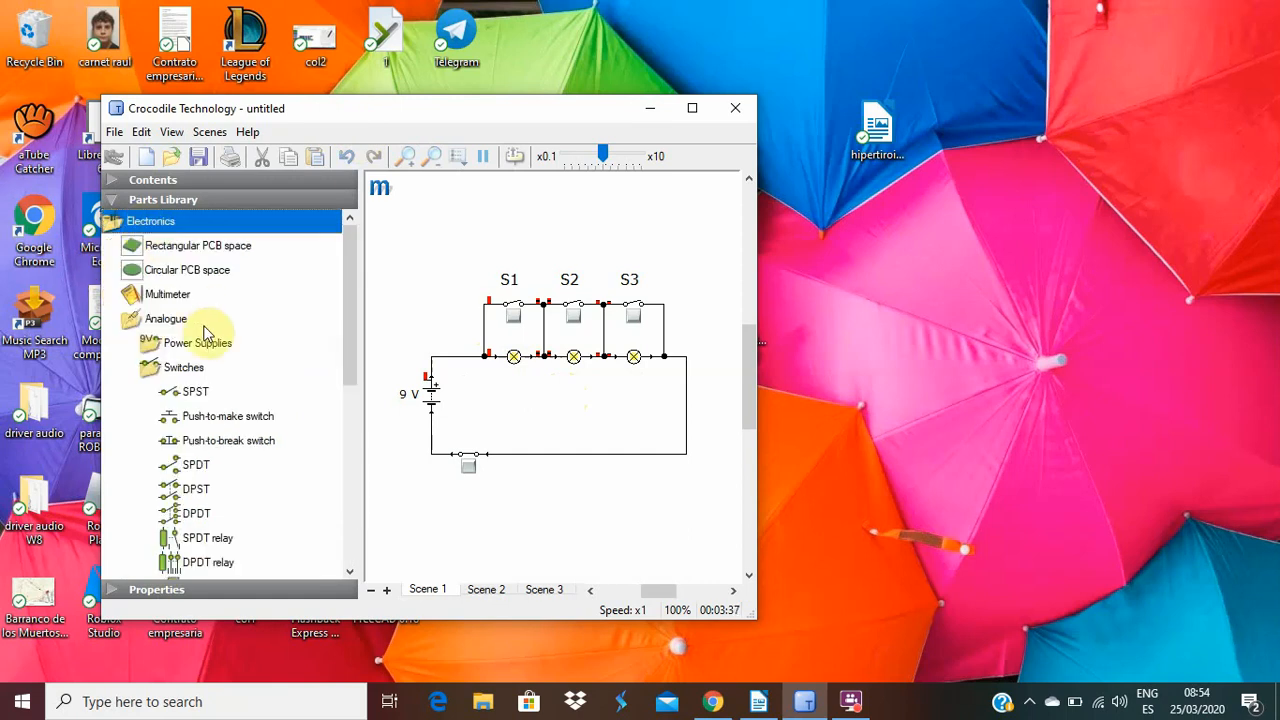
drag(352, 338, 346, 438)
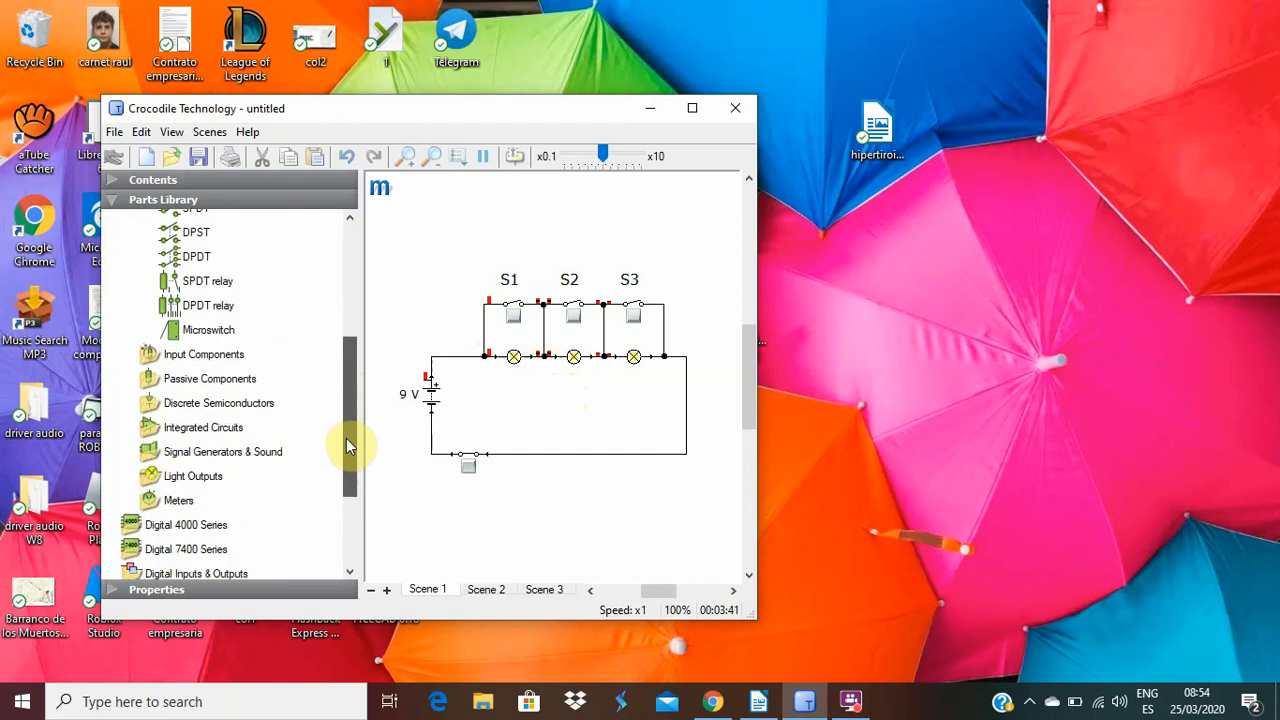
click(176, 500)
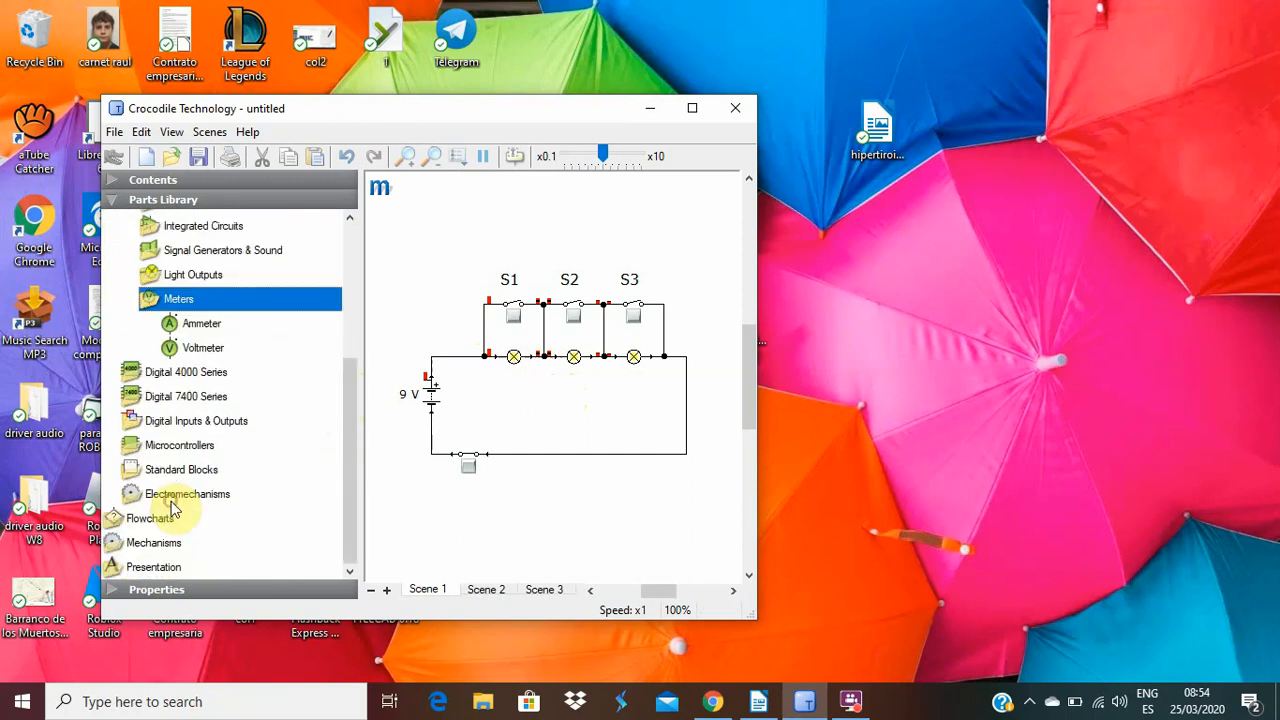
drag(193, 347, 513, 440)
drag(512, 370, 569, 391)
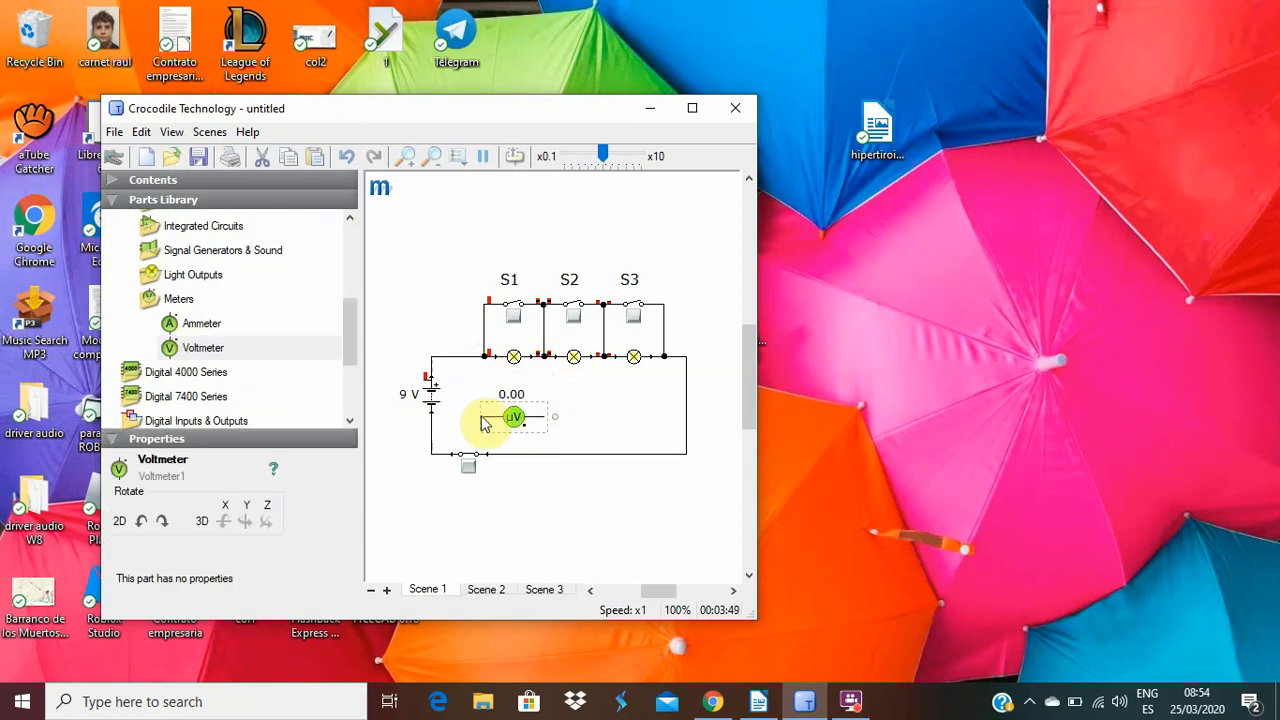
drag(485, 424, 485, 356)
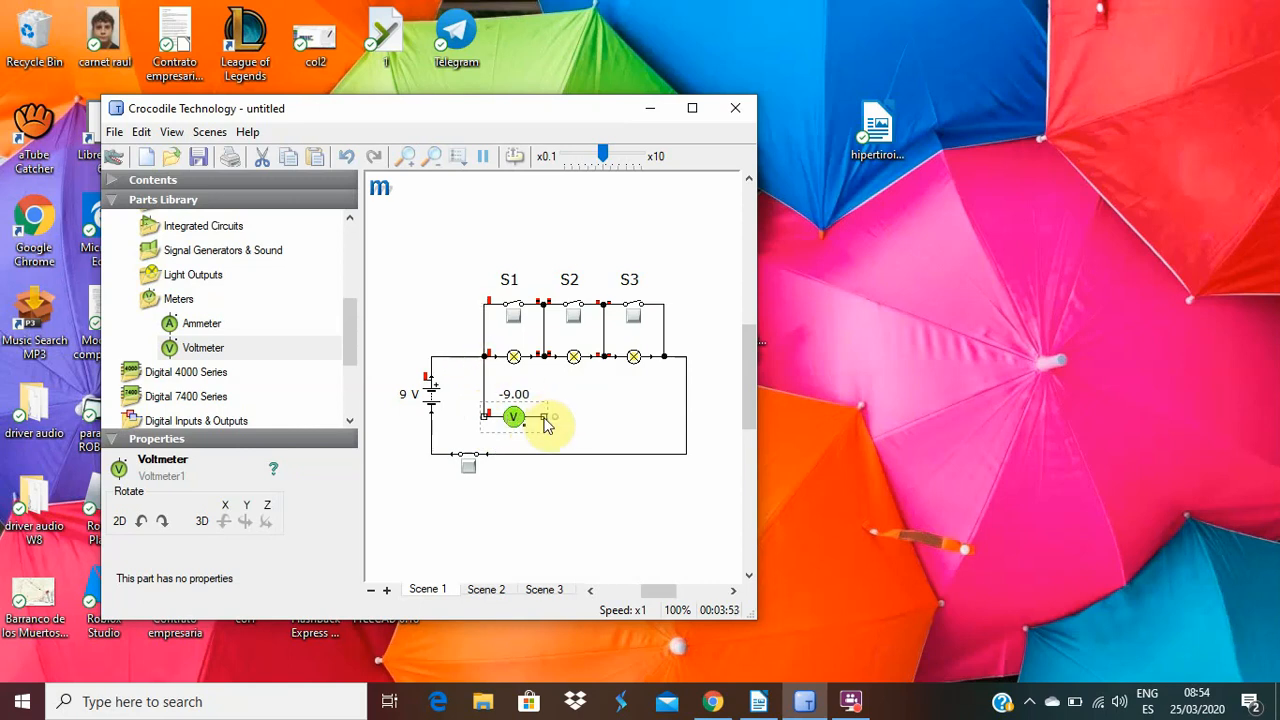
drag(545, 421, 543, 356)
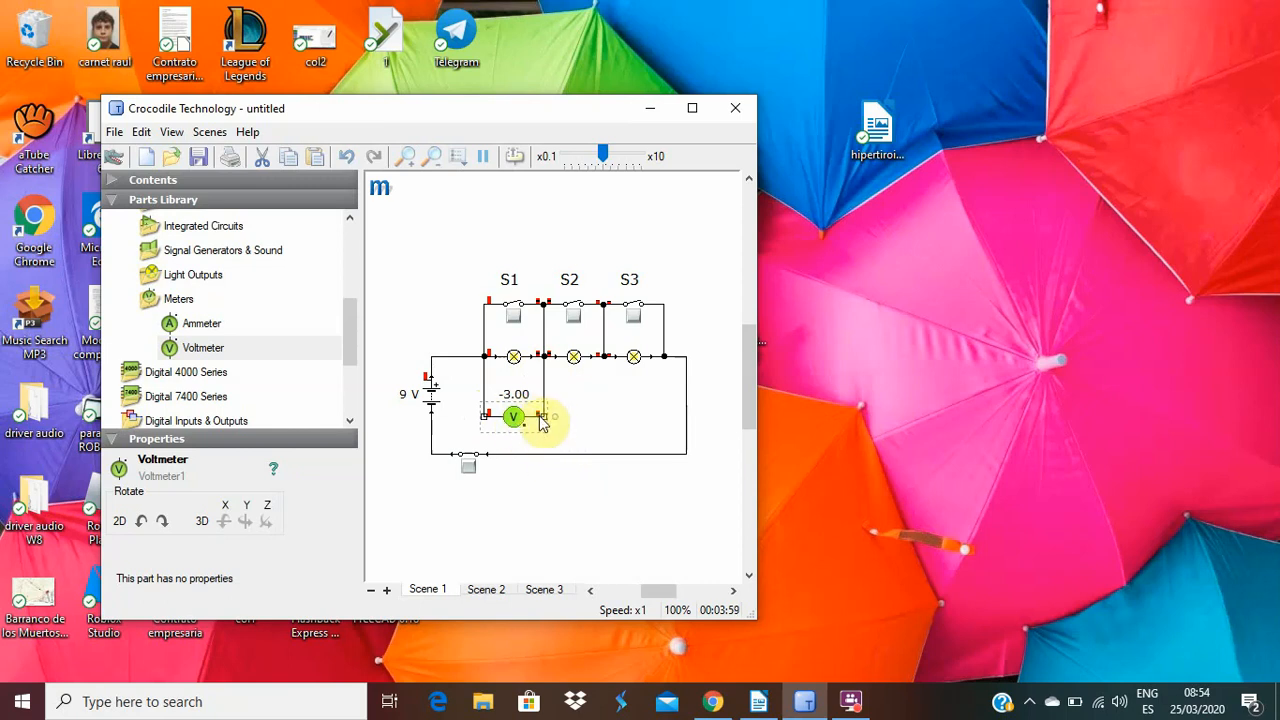
Rotate the voltmeter to reverse its polarity and rewire both its terminals across the first lamp.
drag(559, 414, 483, 414)
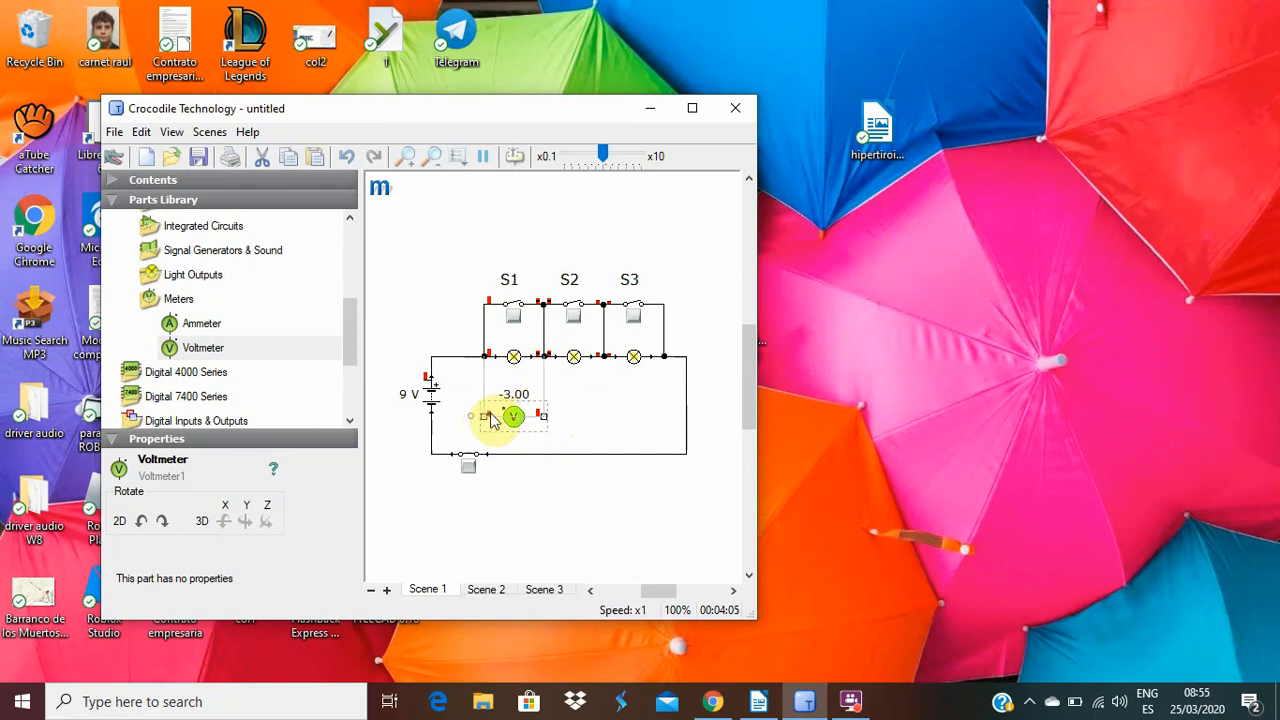
drag(485, 418, 489, 382)
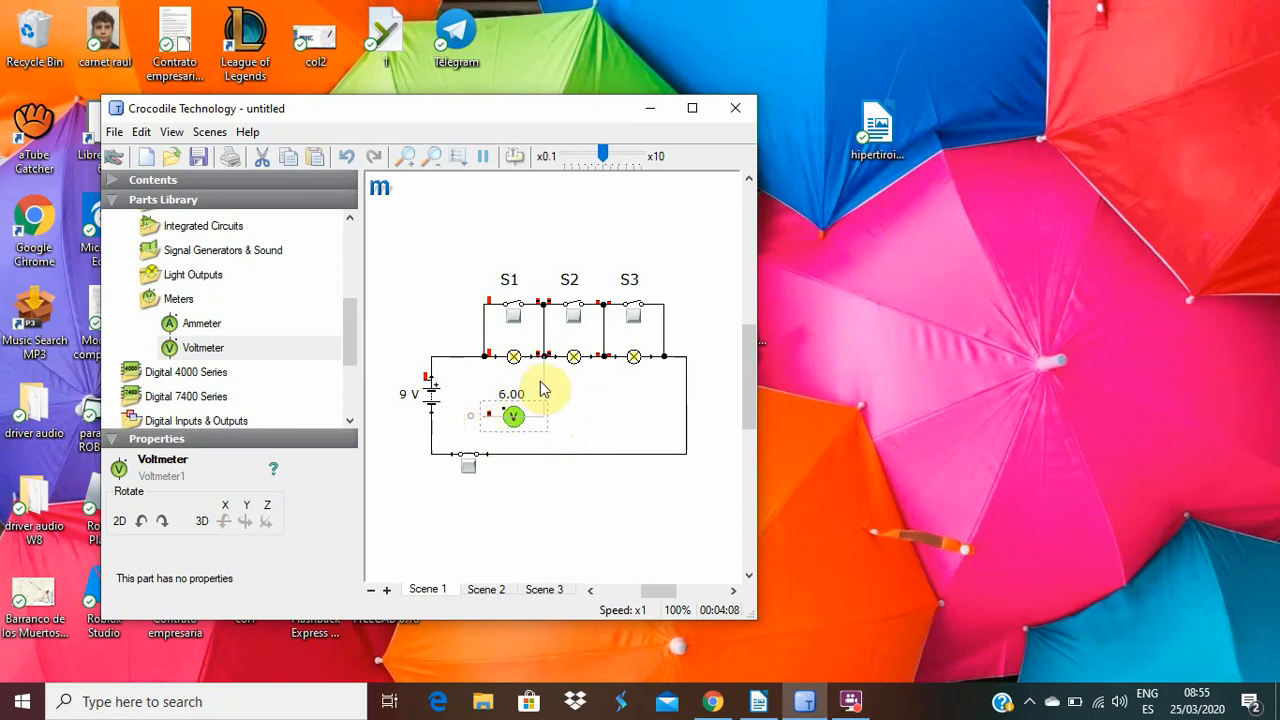
click(195, 650)
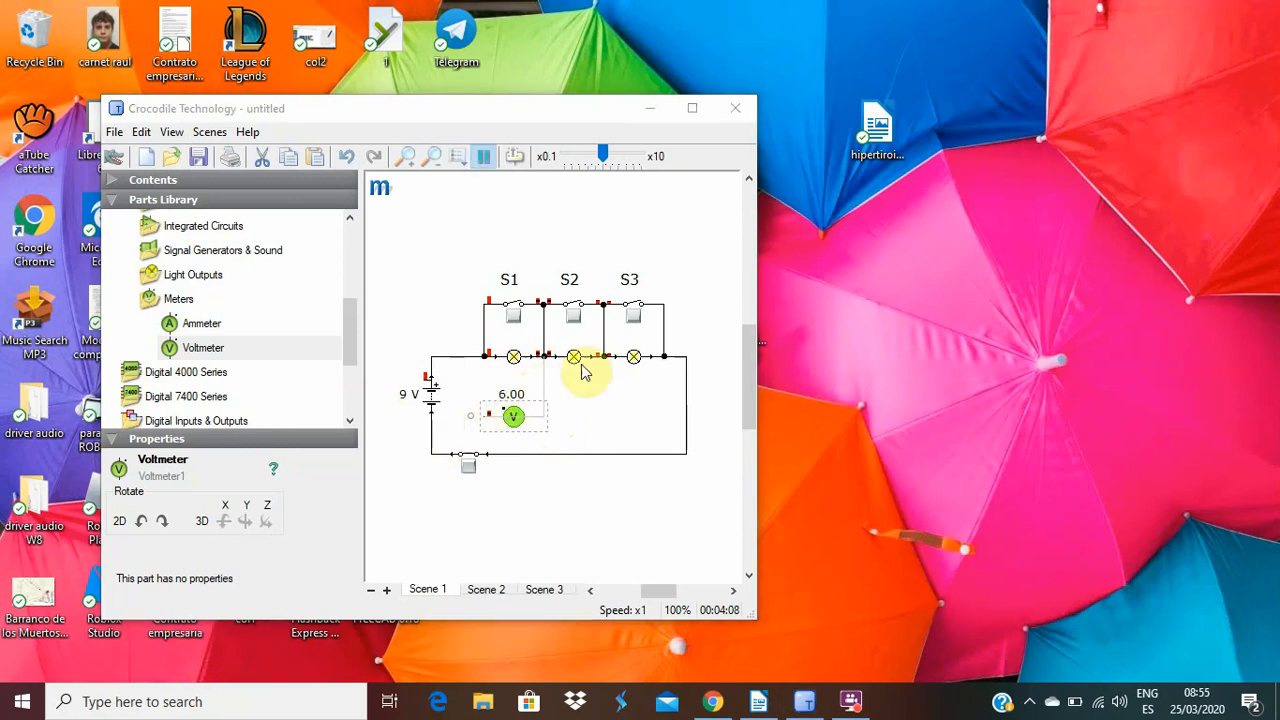
click(542, 393)
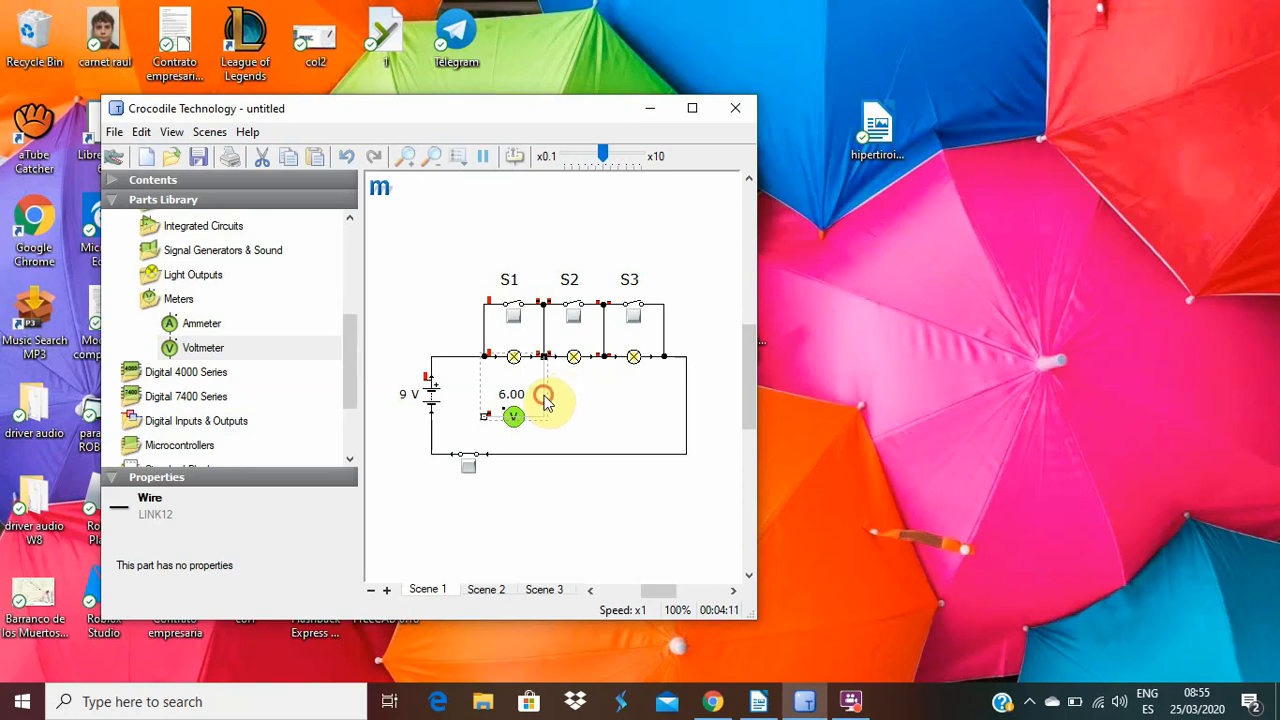
drag(487, 424, 486, 355)
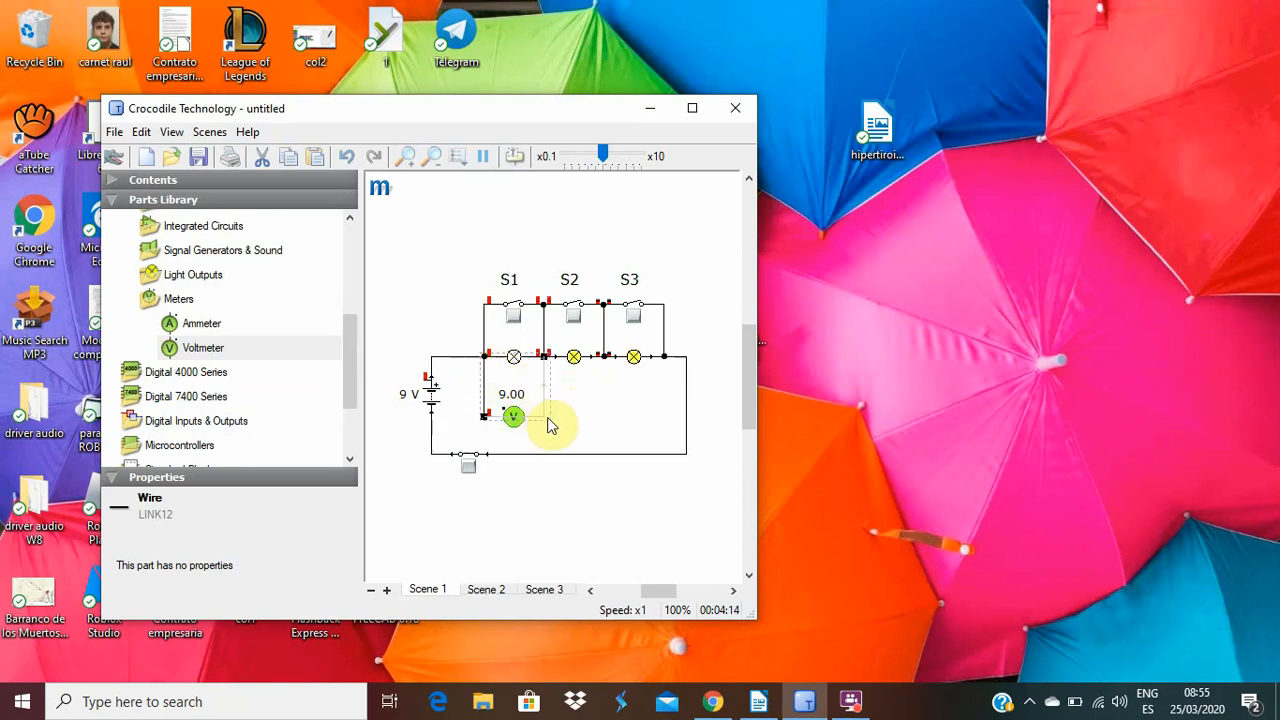
drag(544, 416, 544, 356)
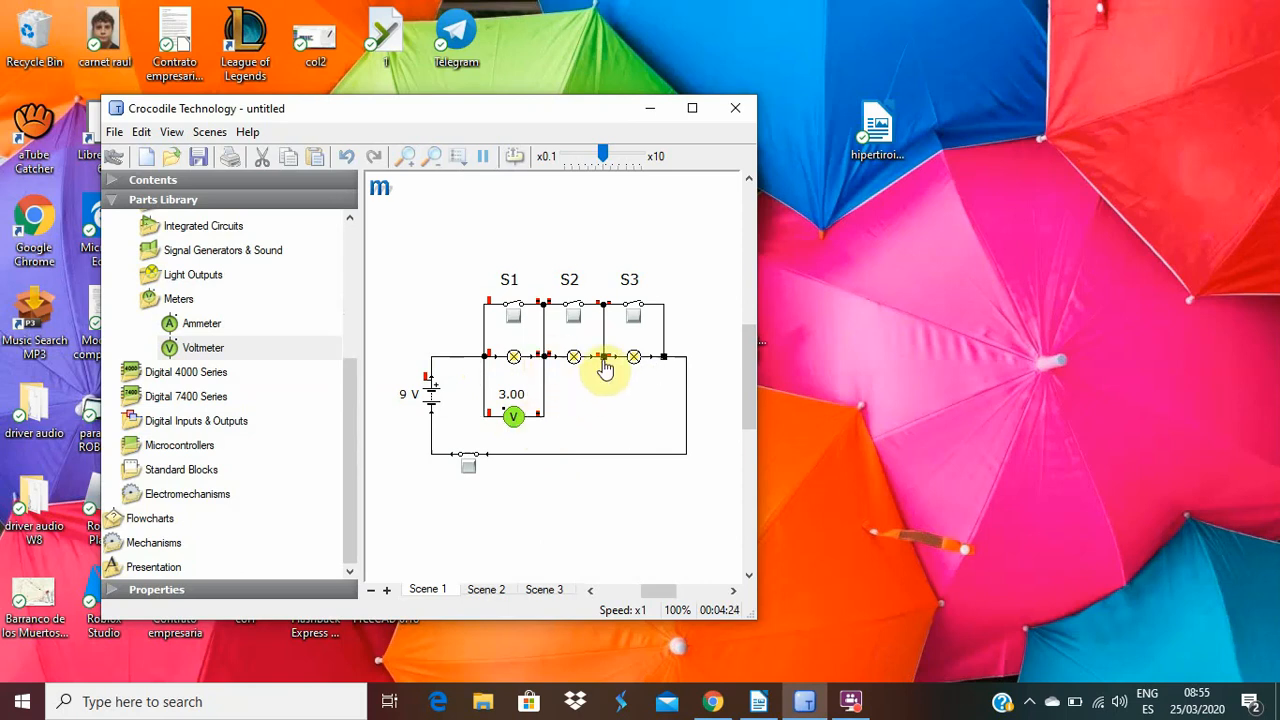
mouse_move(605, 364)
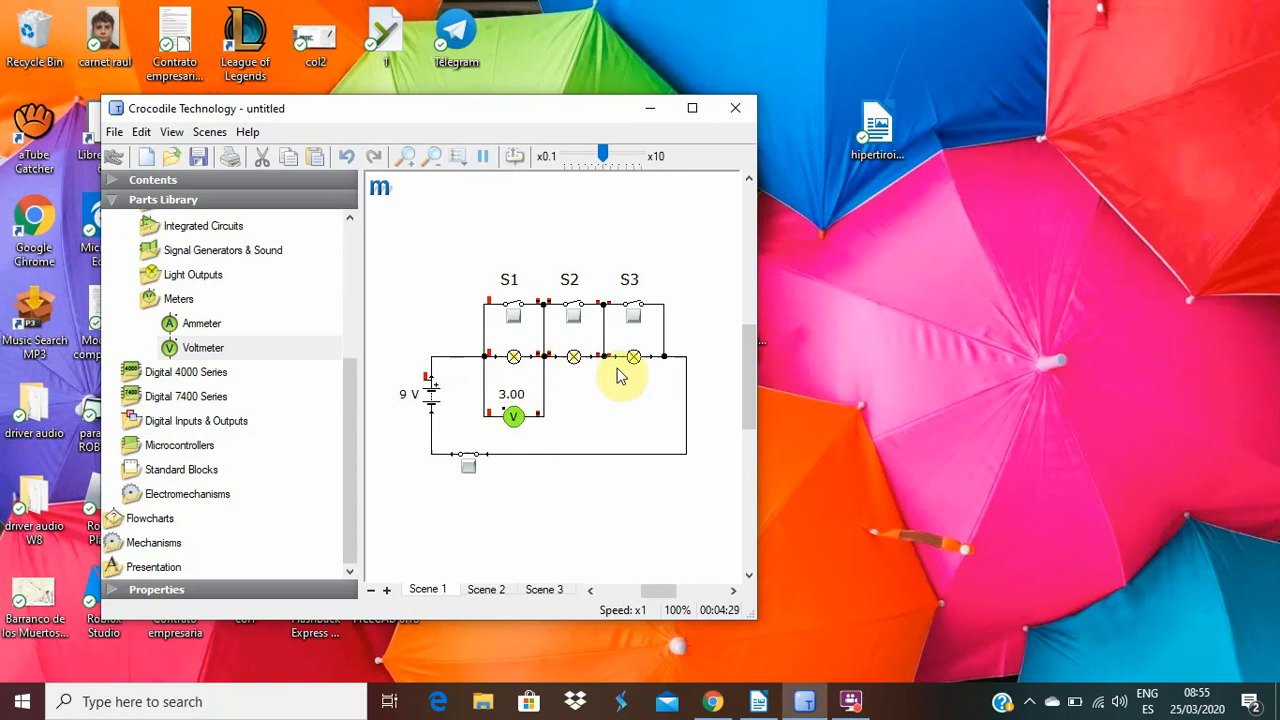
click(516, 420)
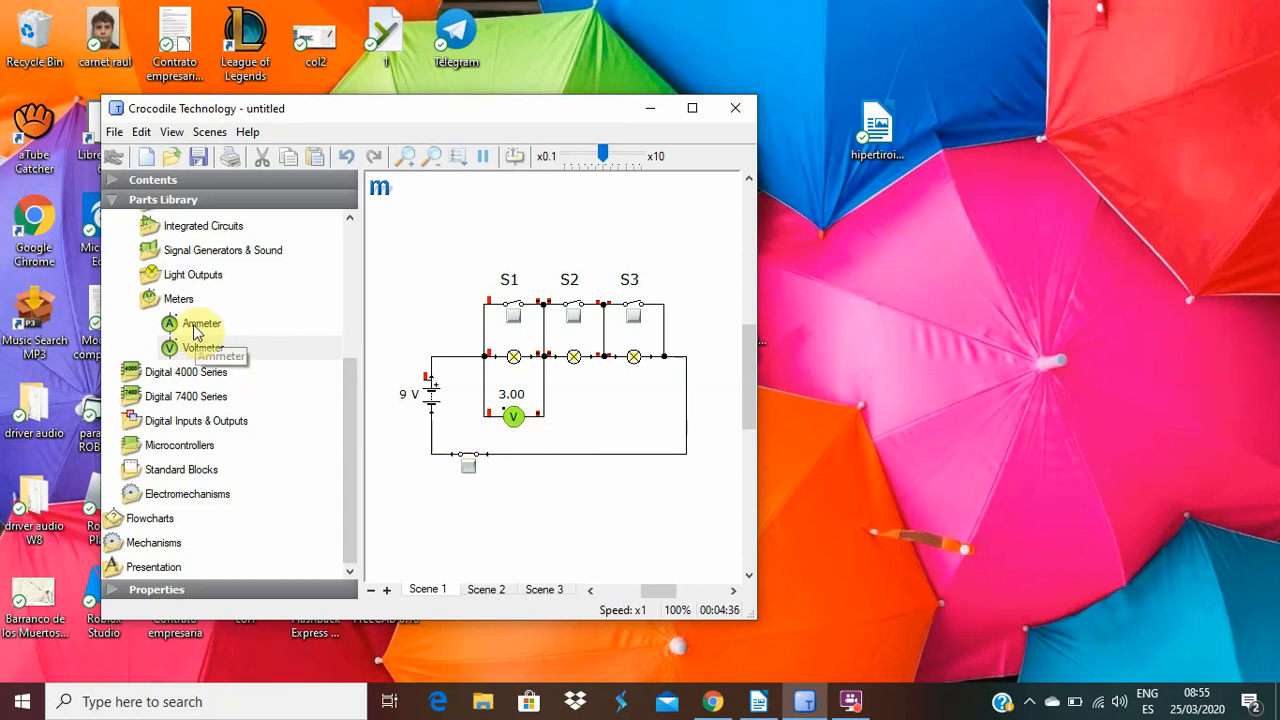
Add an ammeter from the analogue meters below the circuit and rotate it to lie horizontally.
drag(197, 333, 555, 522)
click(553, 516)
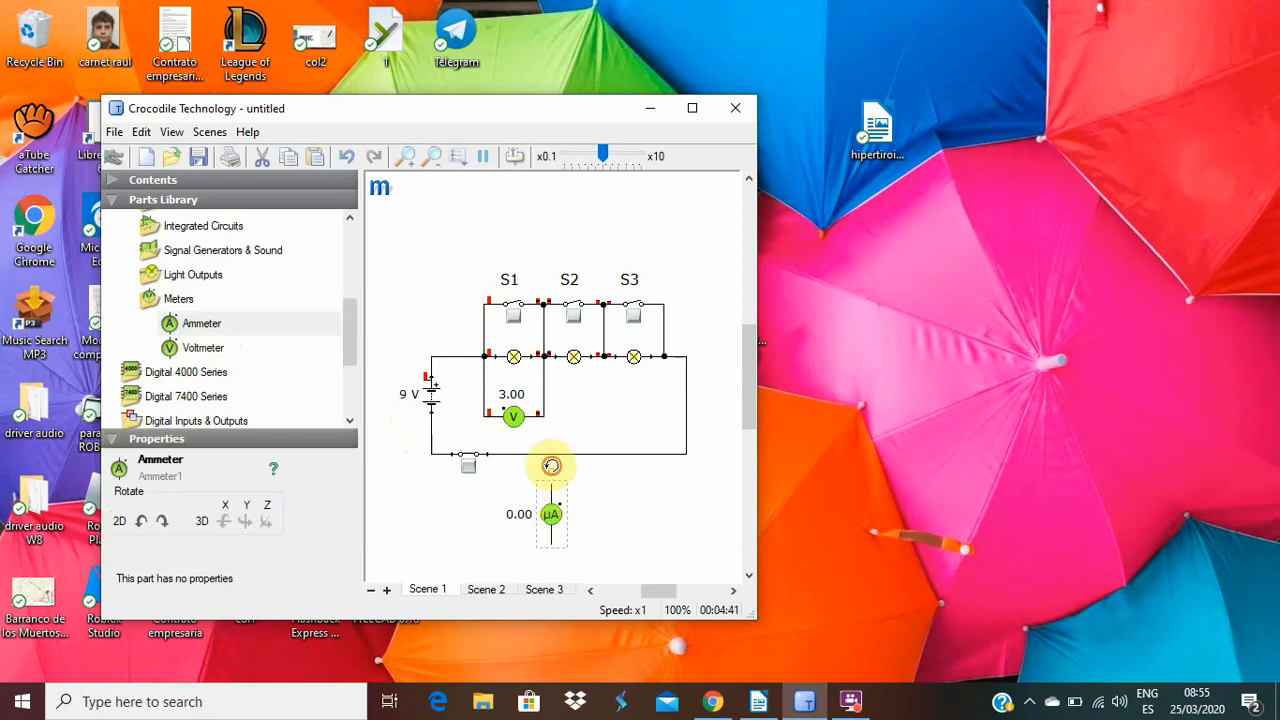
drag(551, 465, 500, 522)
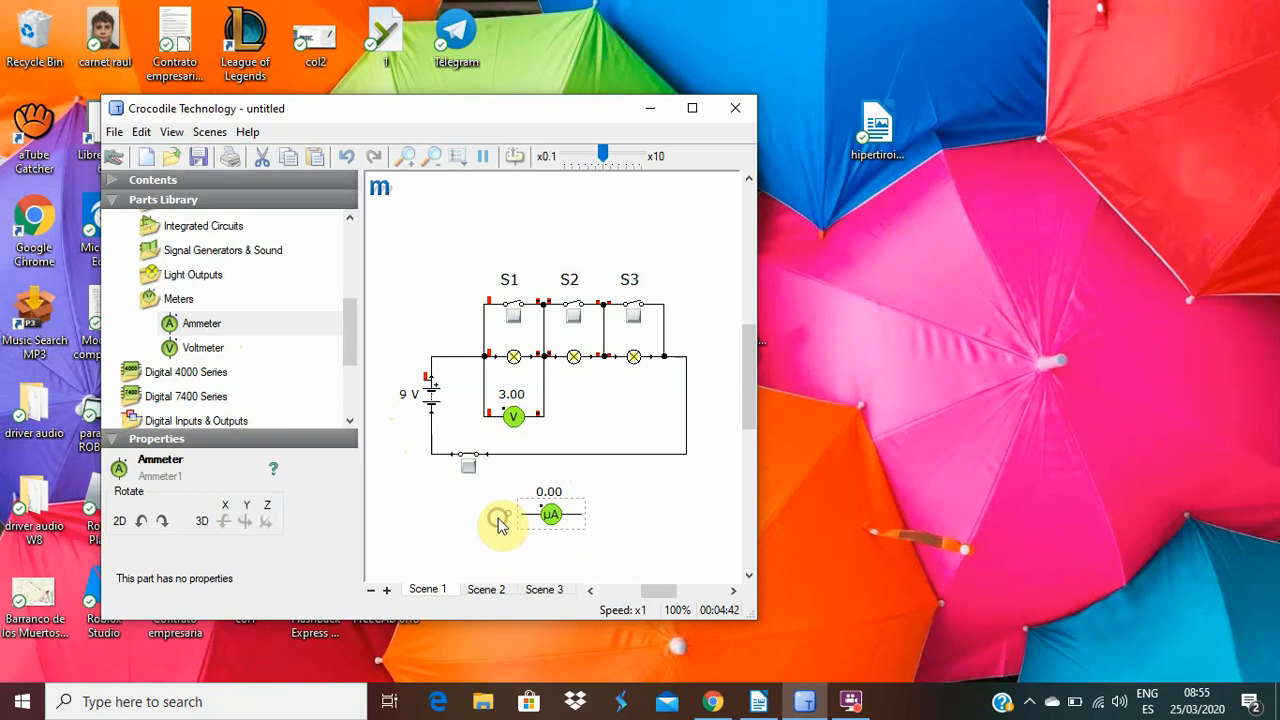
Replace the wire between the main switch and the junction after the third lamp with the ammeter, wired in series.
click(579, 456)
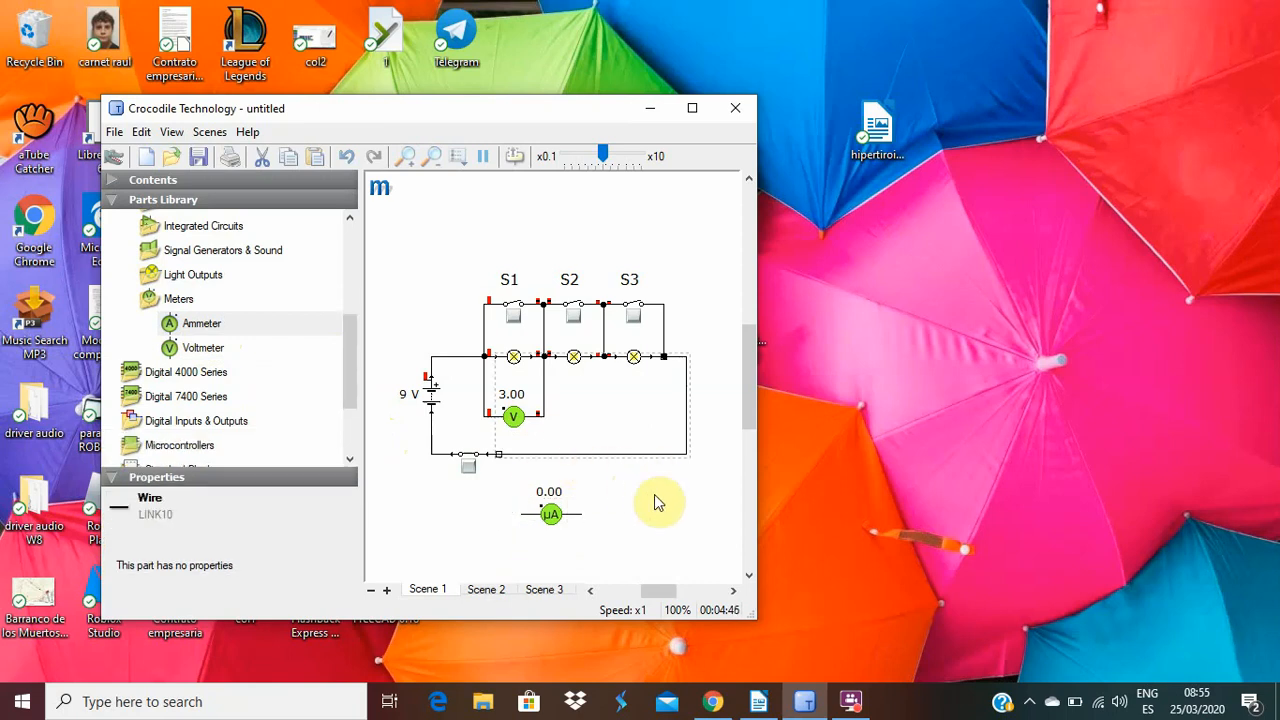
key(Delete)
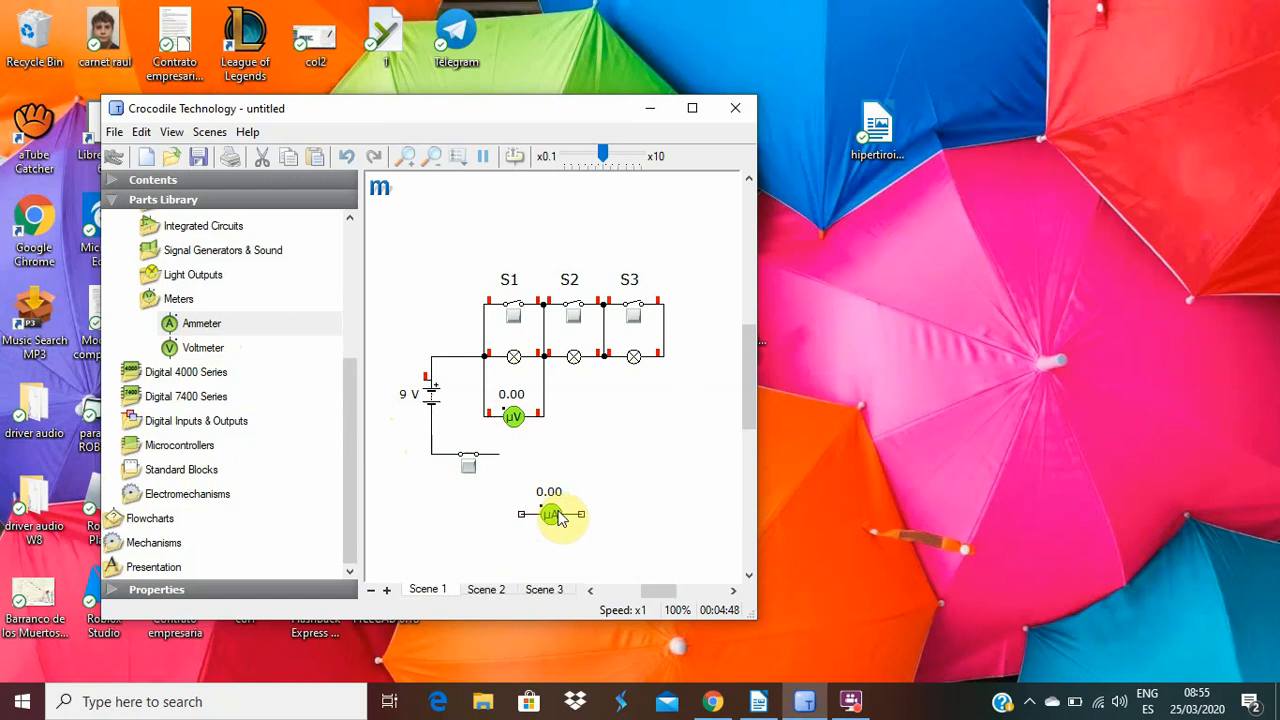
mouse_move(557, 513)
mouse_down()
mouse_move(562, 470)
mouse_move(537, 457)
mouse_move(586, 434)
mouse_move(300, 700)
mouse_move(295, 542)
mouse_move(451, 463)
mouse_move(669, 443)
mouse_move(678, 455)
mouse_move(665, 358)
mouse_up()
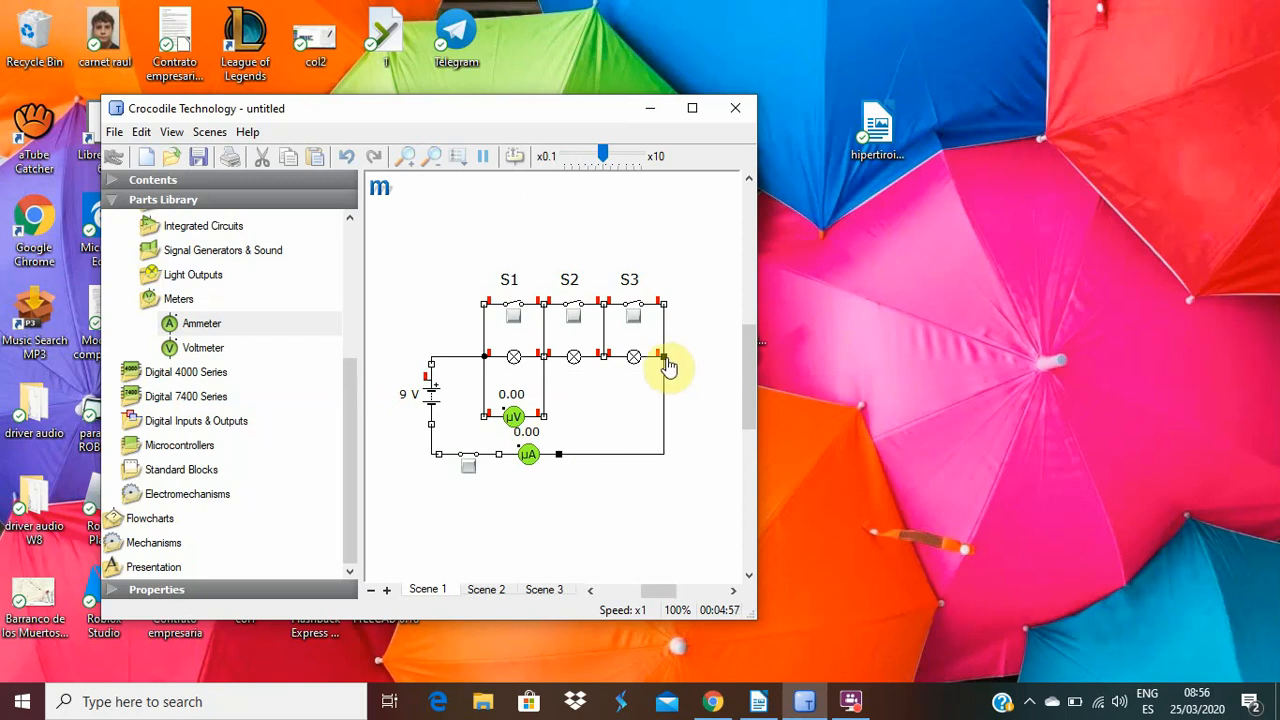
click(680, 357)
click(663, 360)
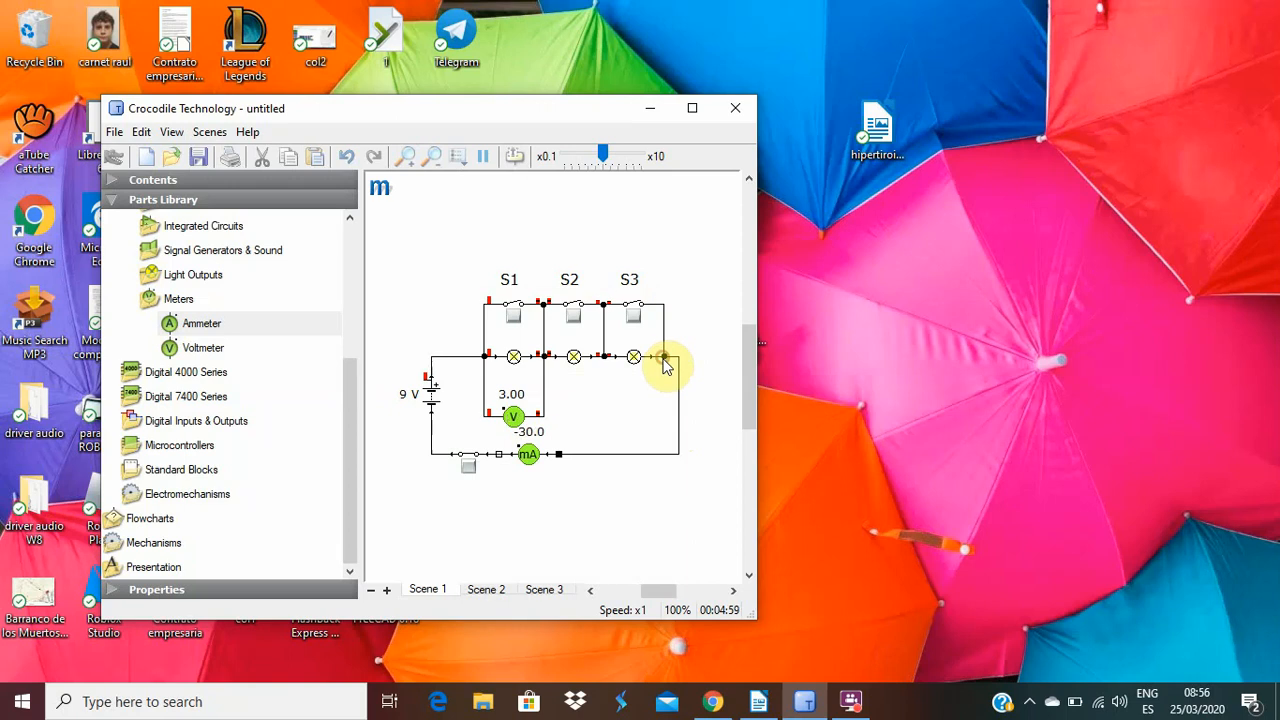
Rotate the ammeter 180° to reverse its polarity, delete its two wires and reconnect it between the main switch and the third lamp's junction.
click(529, 455)
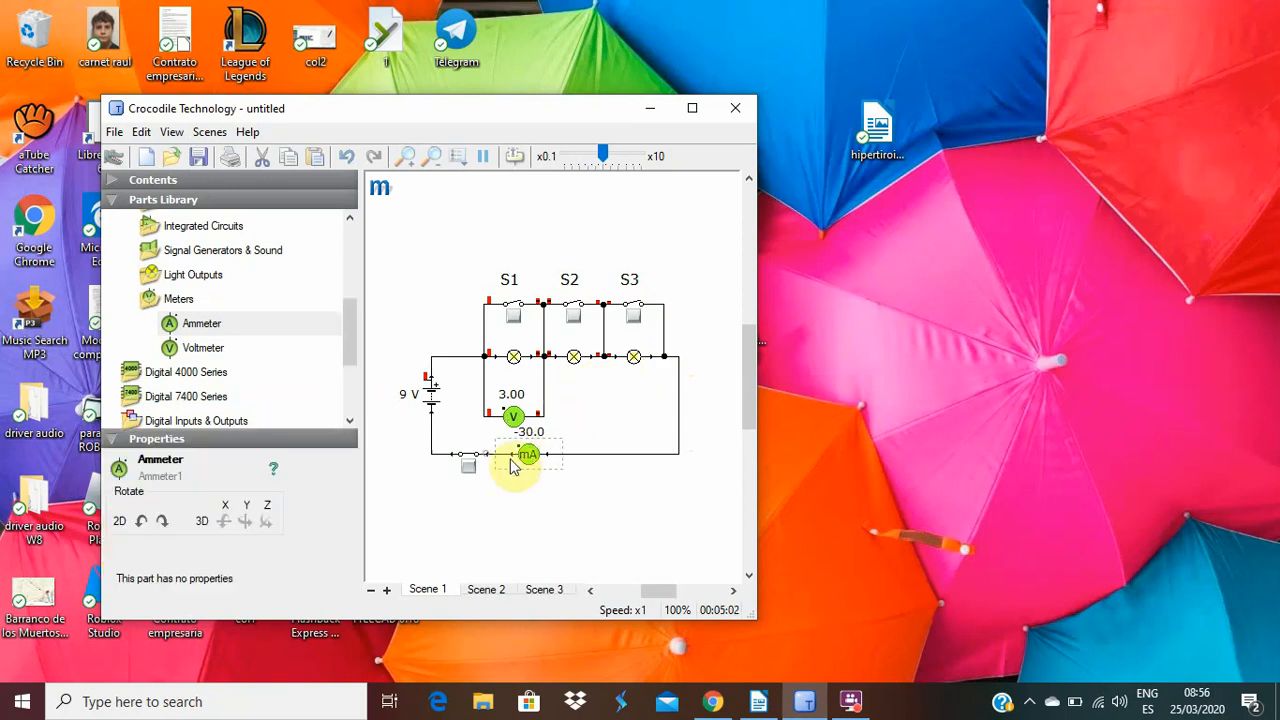
drag(525, 458, 553, 455)
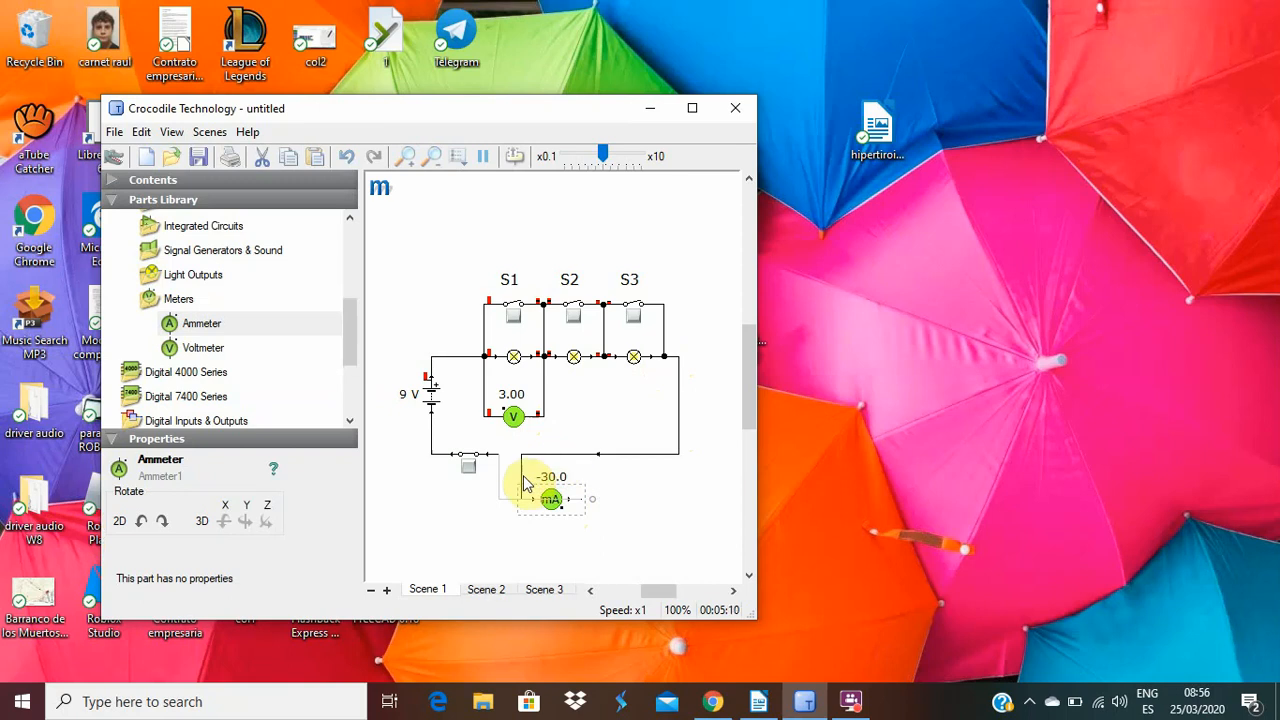
click(523, 481)
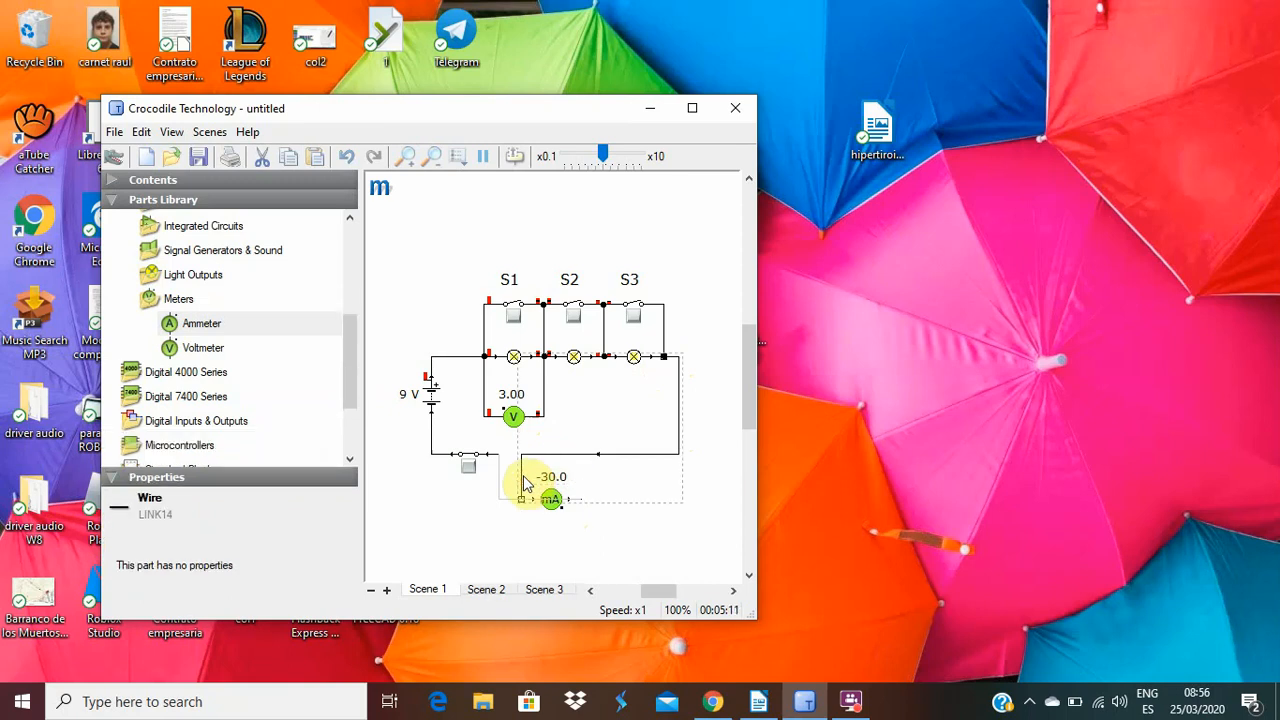
key(Delete)
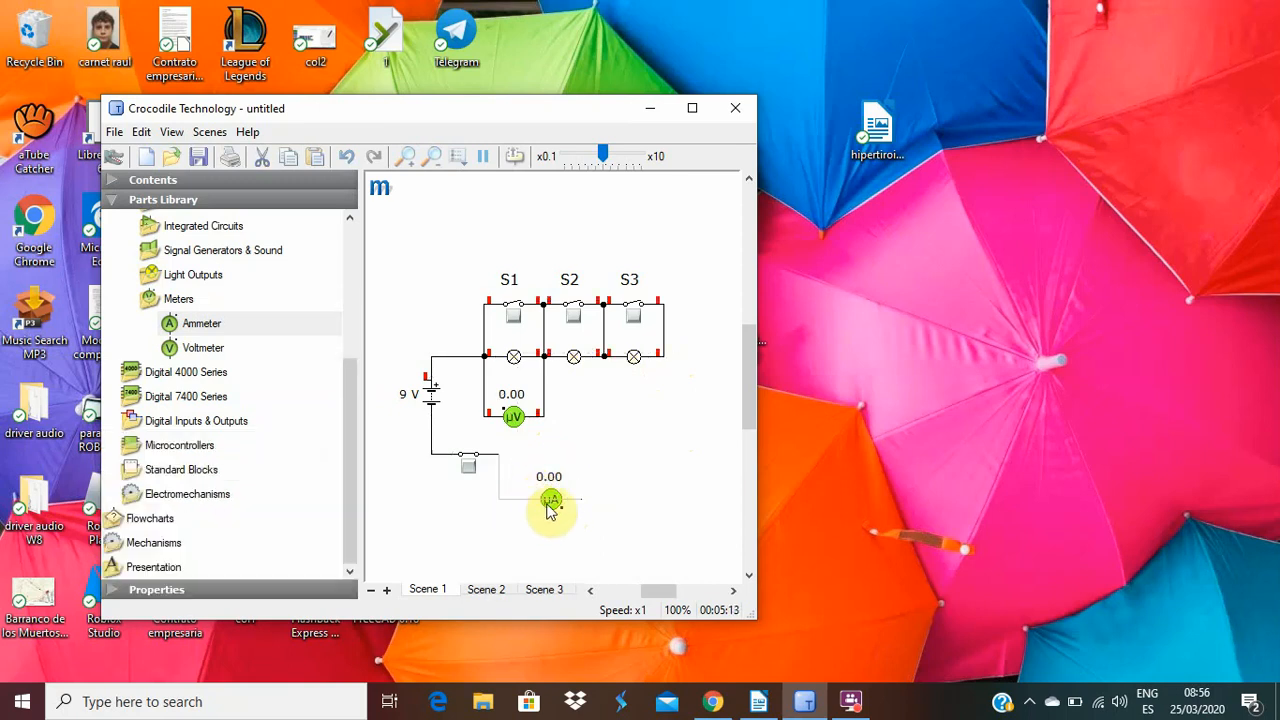
click(503, 500)
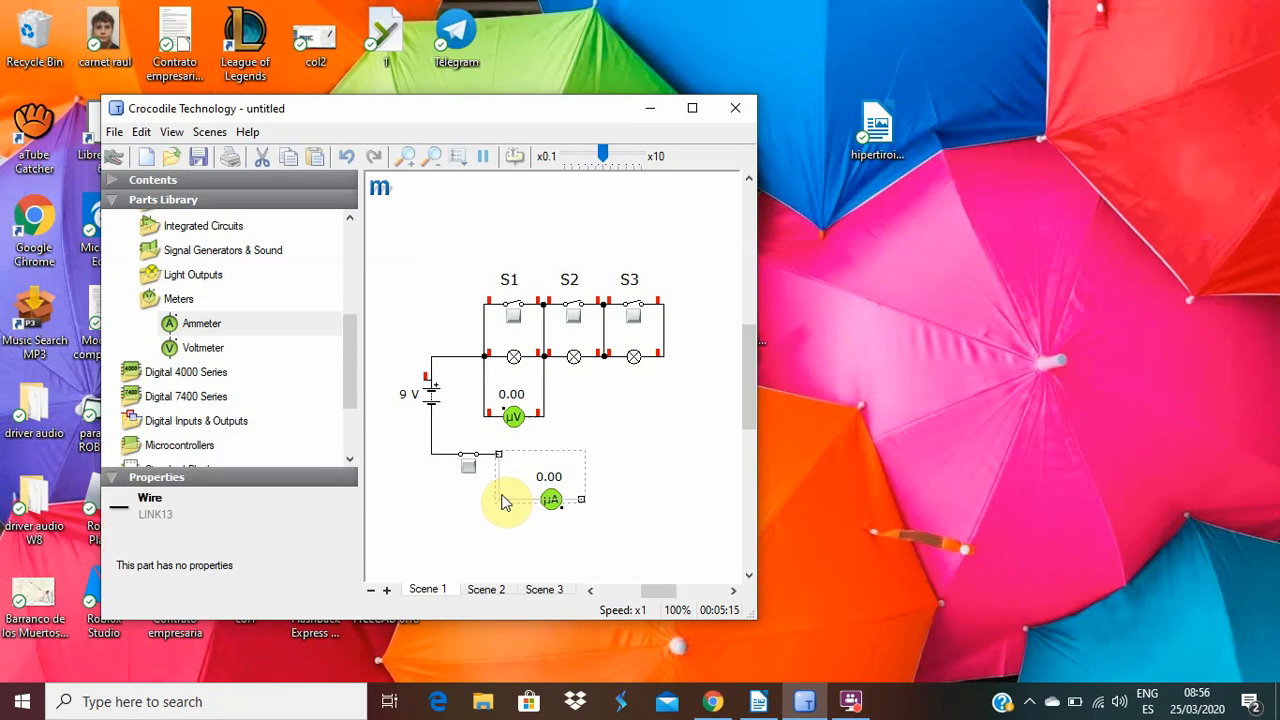
key(Delete)
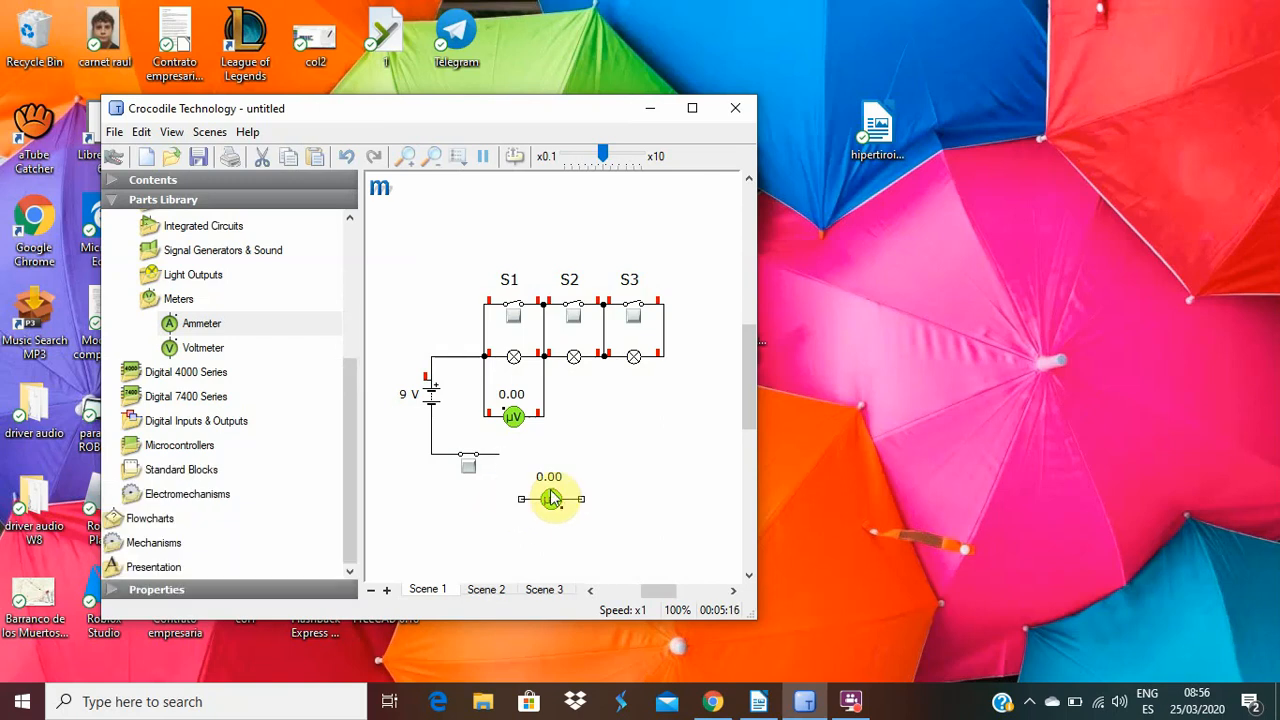
drag(551, 497, 672, 356)
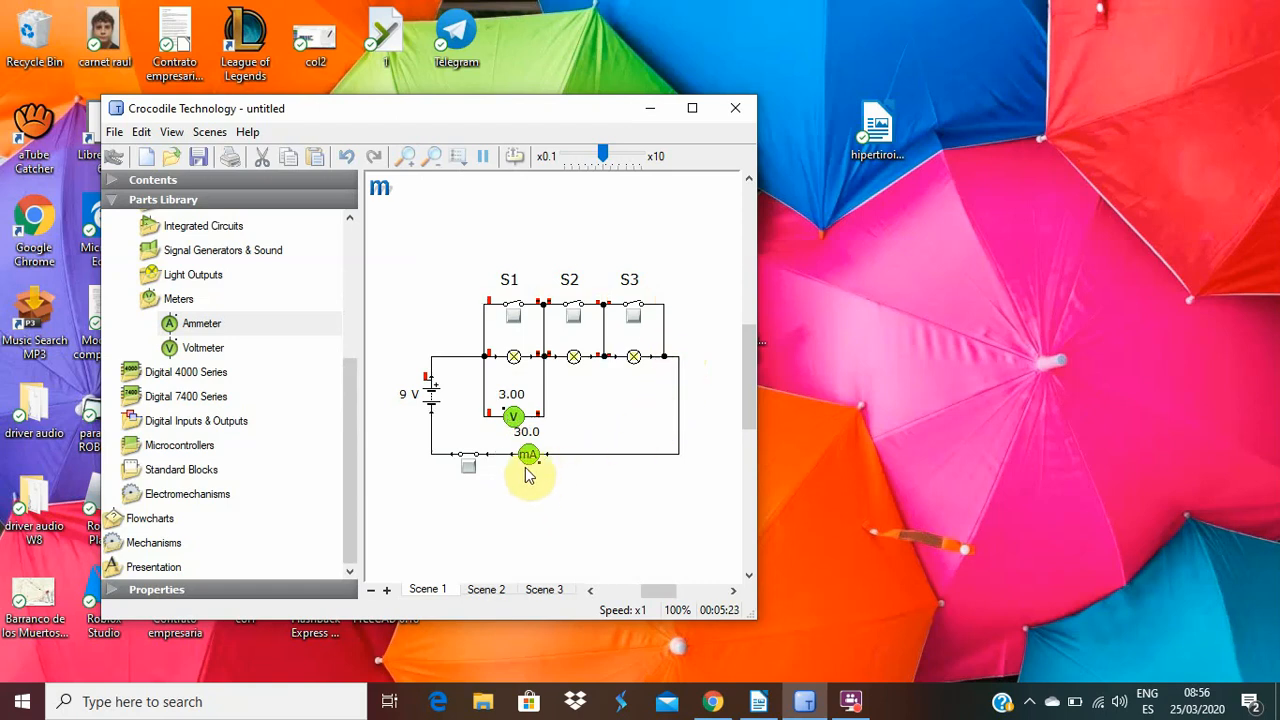
Examine the current and voltage at the ammeter and along the three lamps with S1, S2 and S3 open.
mouse_move(528, 456)
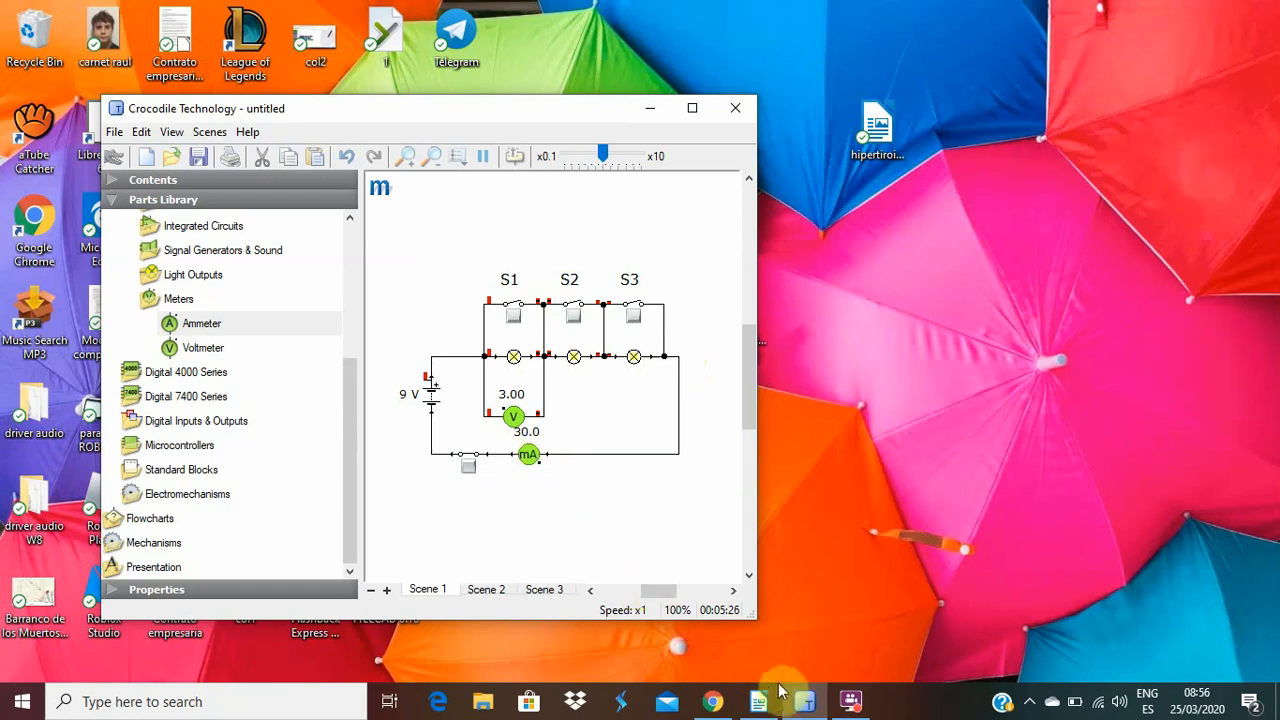
mouse_move(803, 706)
click(803, 700)
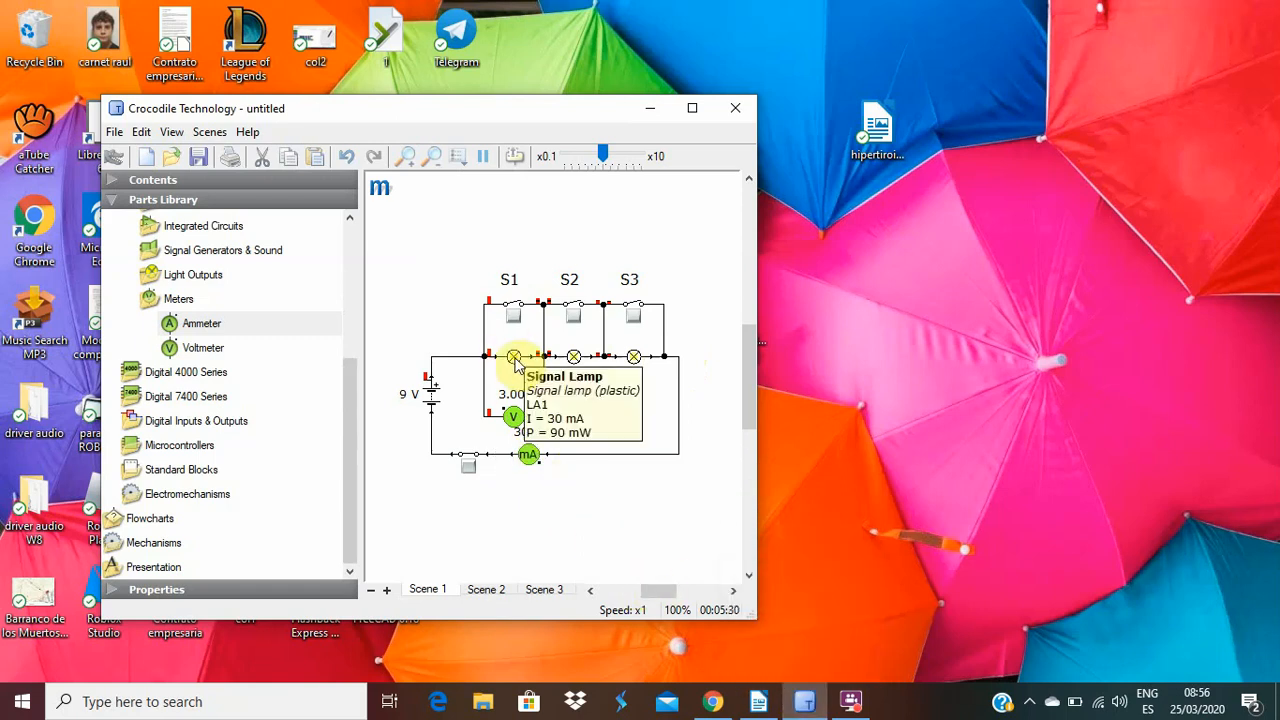
mouse_move(557, 366)
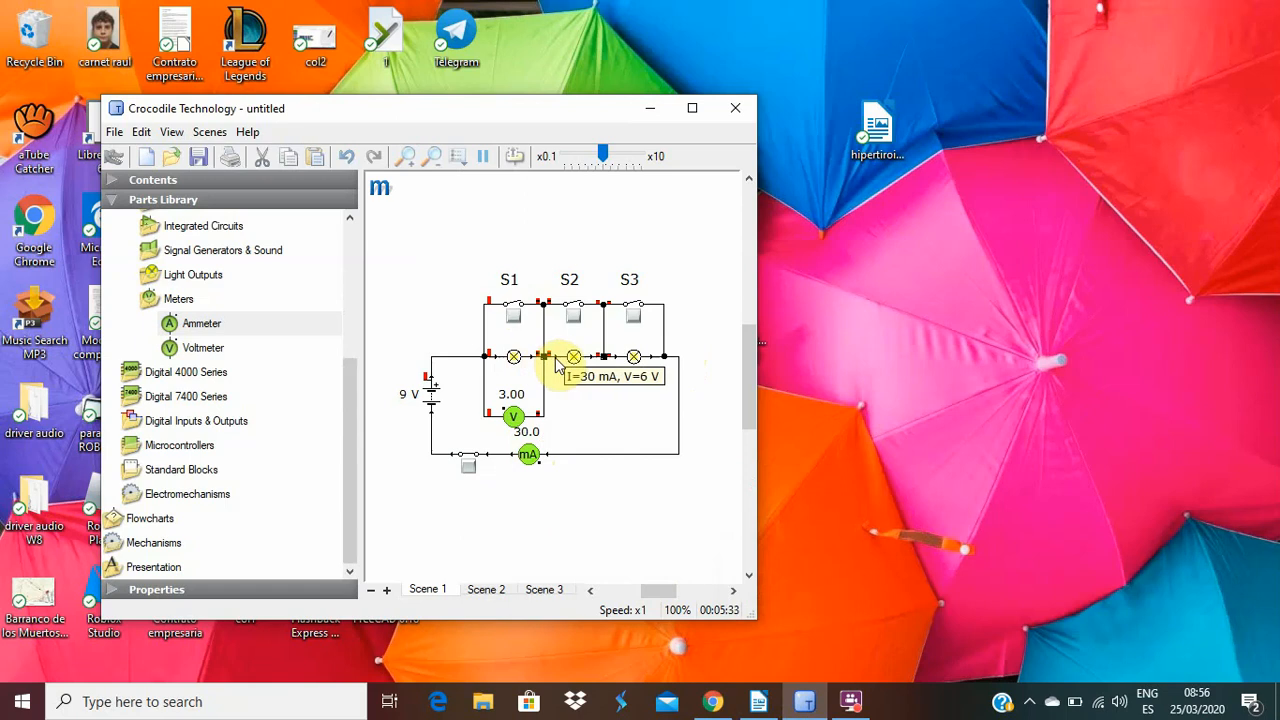
mouse_move(600, 366)
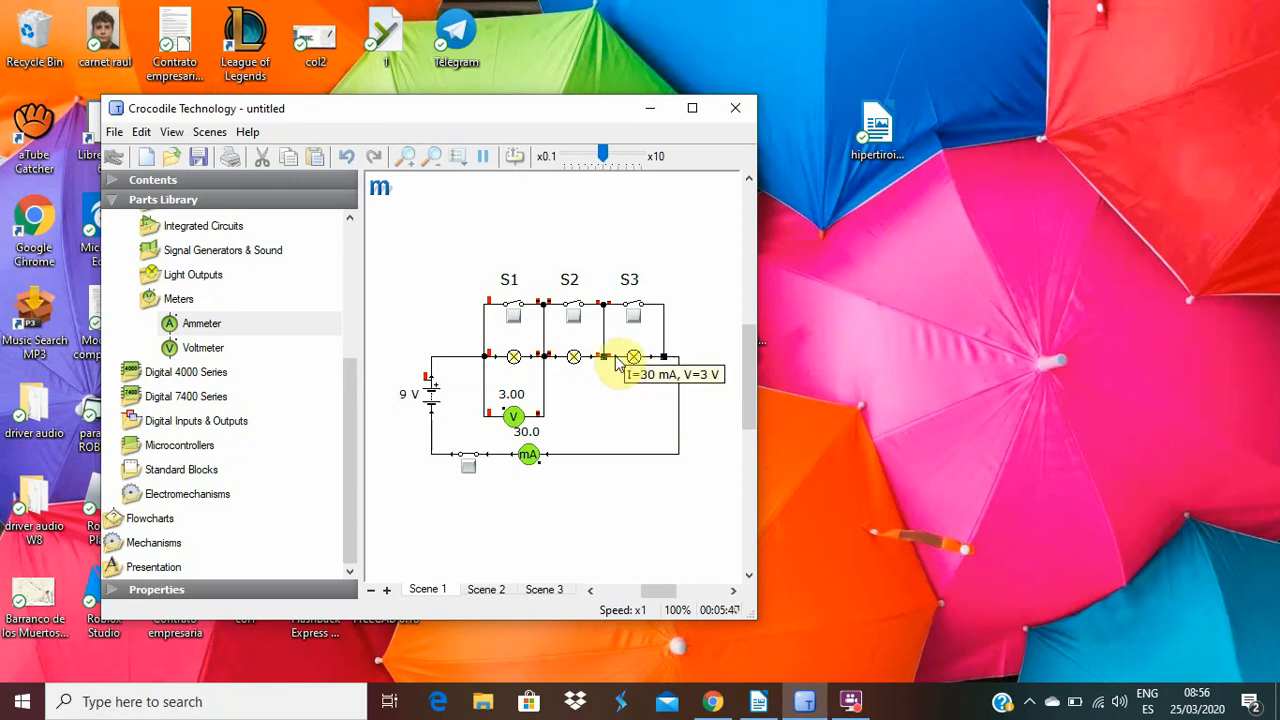
mouse_move(659, 368)
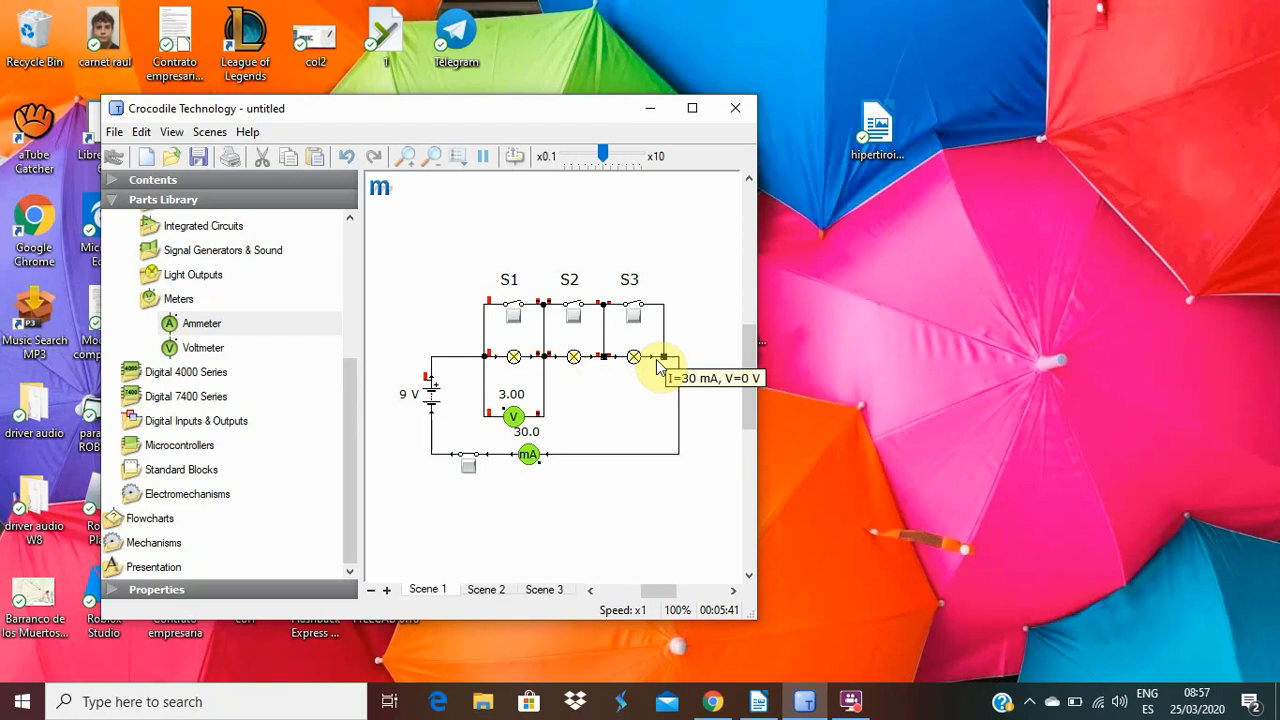
In the LibreOffice Writer worksheet, fill the all-open row with 3V for each bulb, 30mA for bulb 1 and 0.03A for bulbs 2 and 3.
click(758, 701)
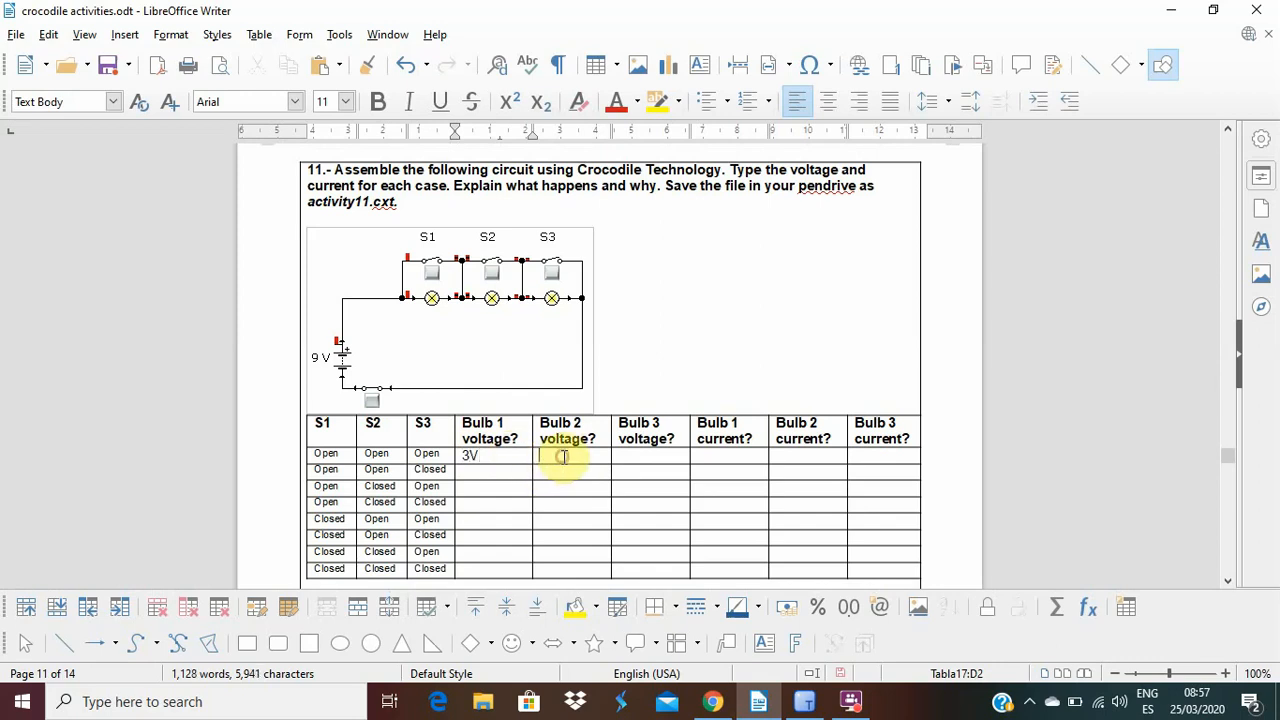
click(563, 456)
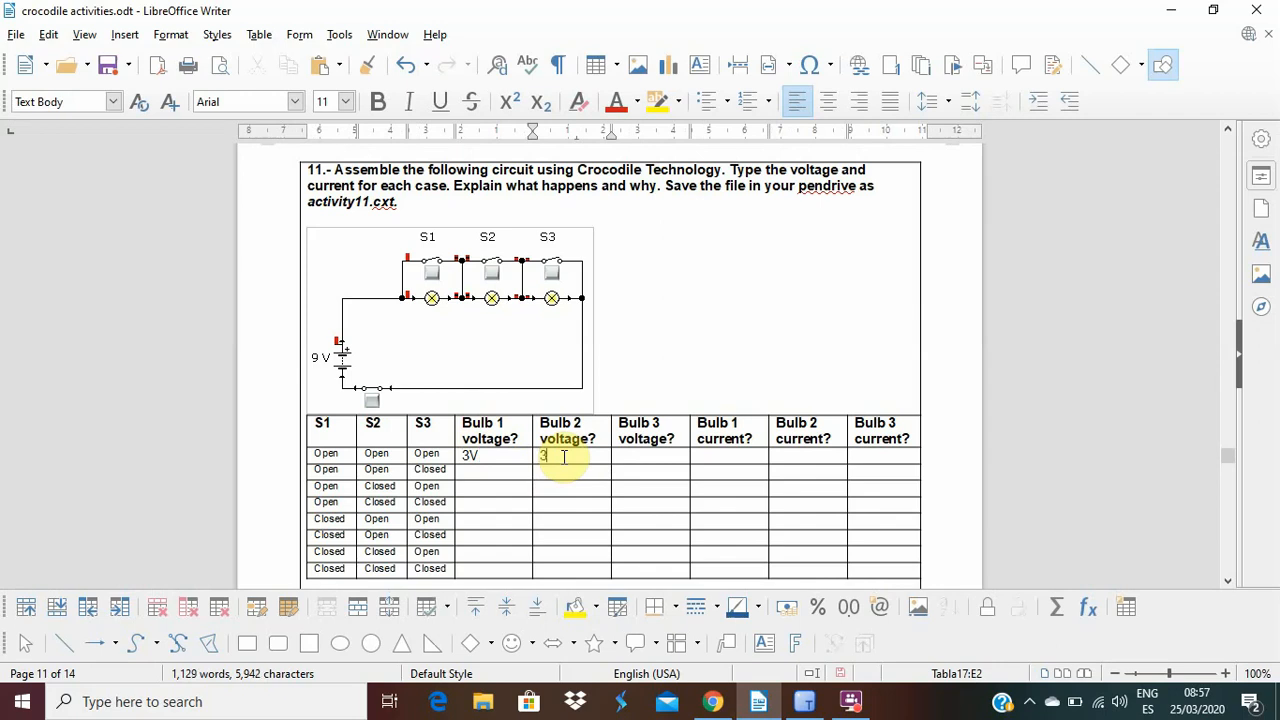
click(647, 453)
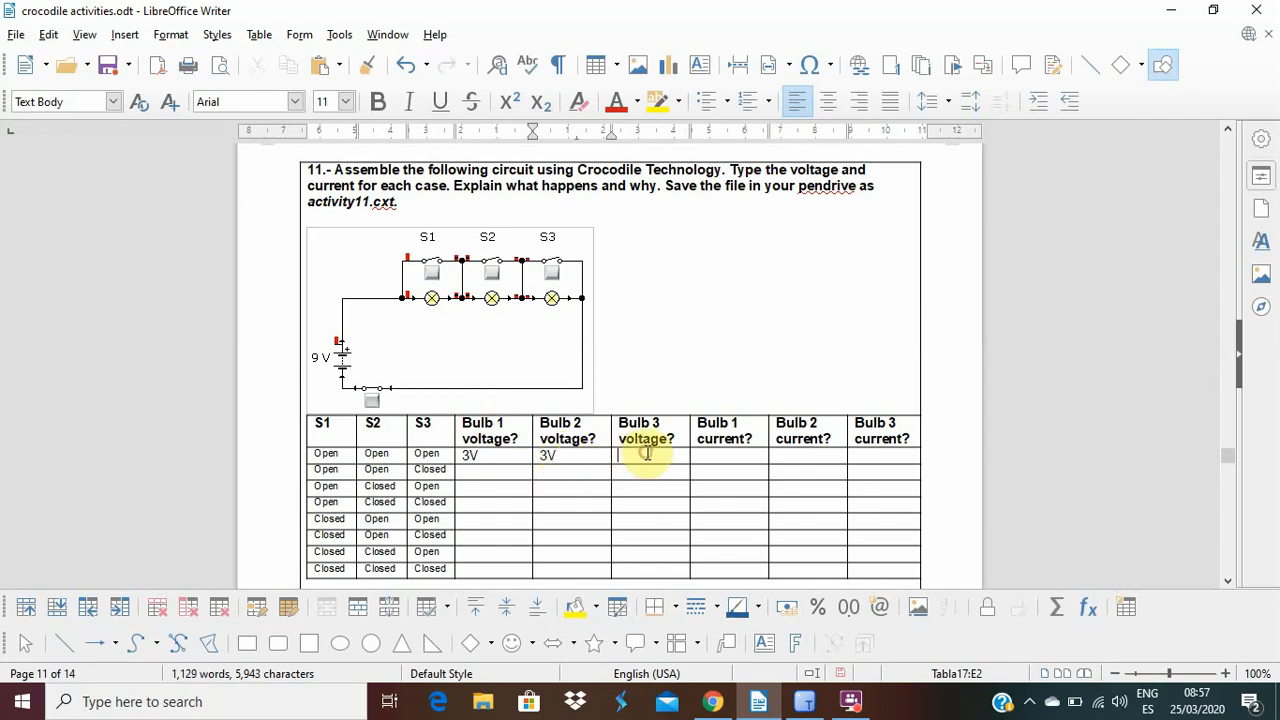
text(3V)
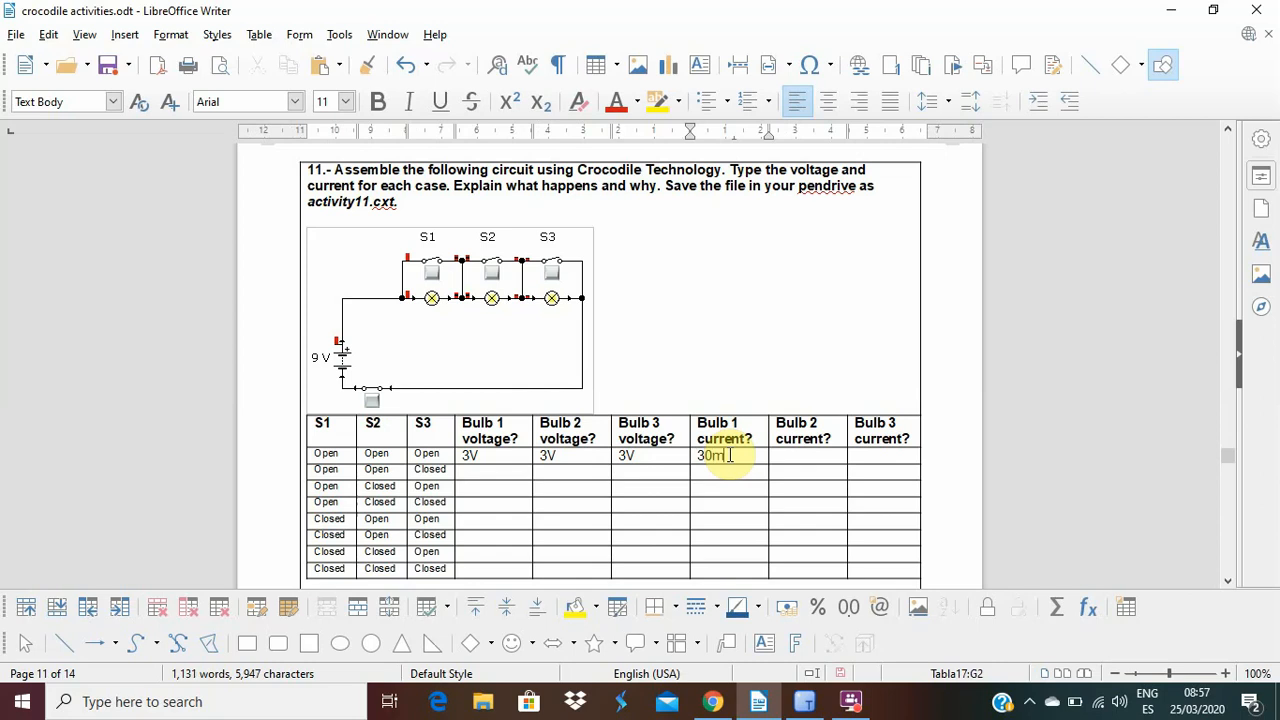
click(803, 455)
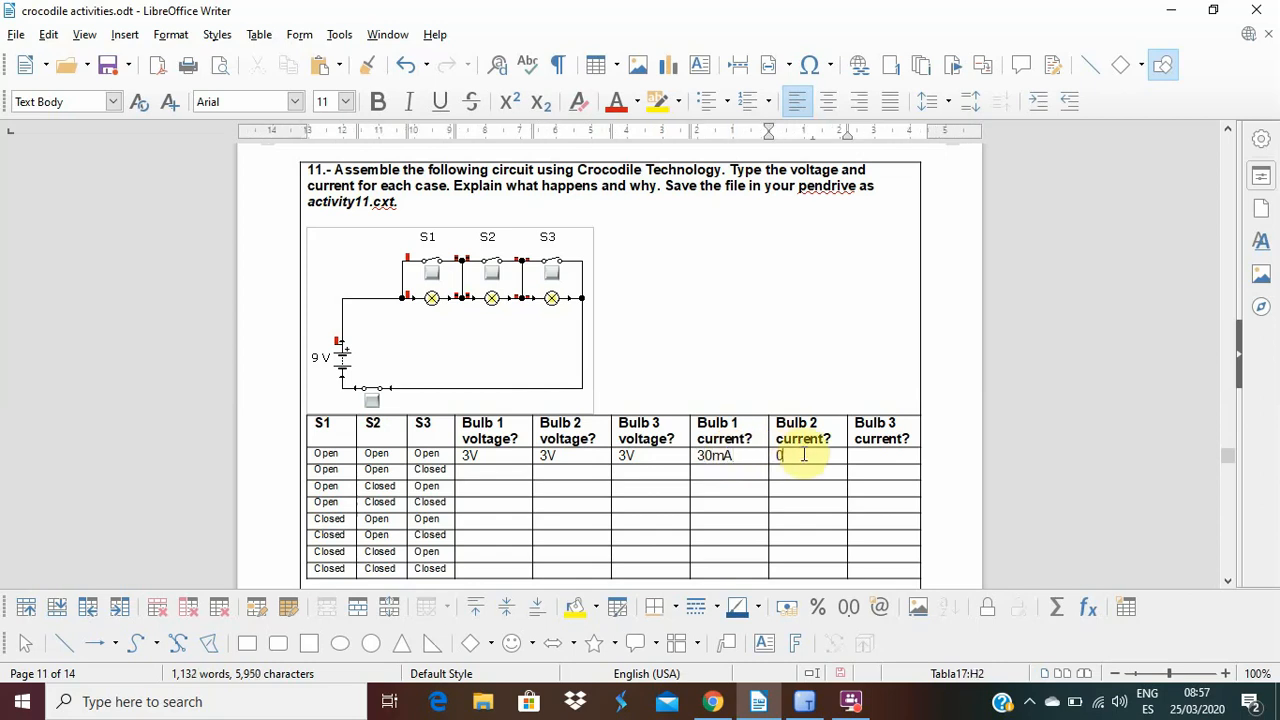
text(0.03A)
click(868, 453)
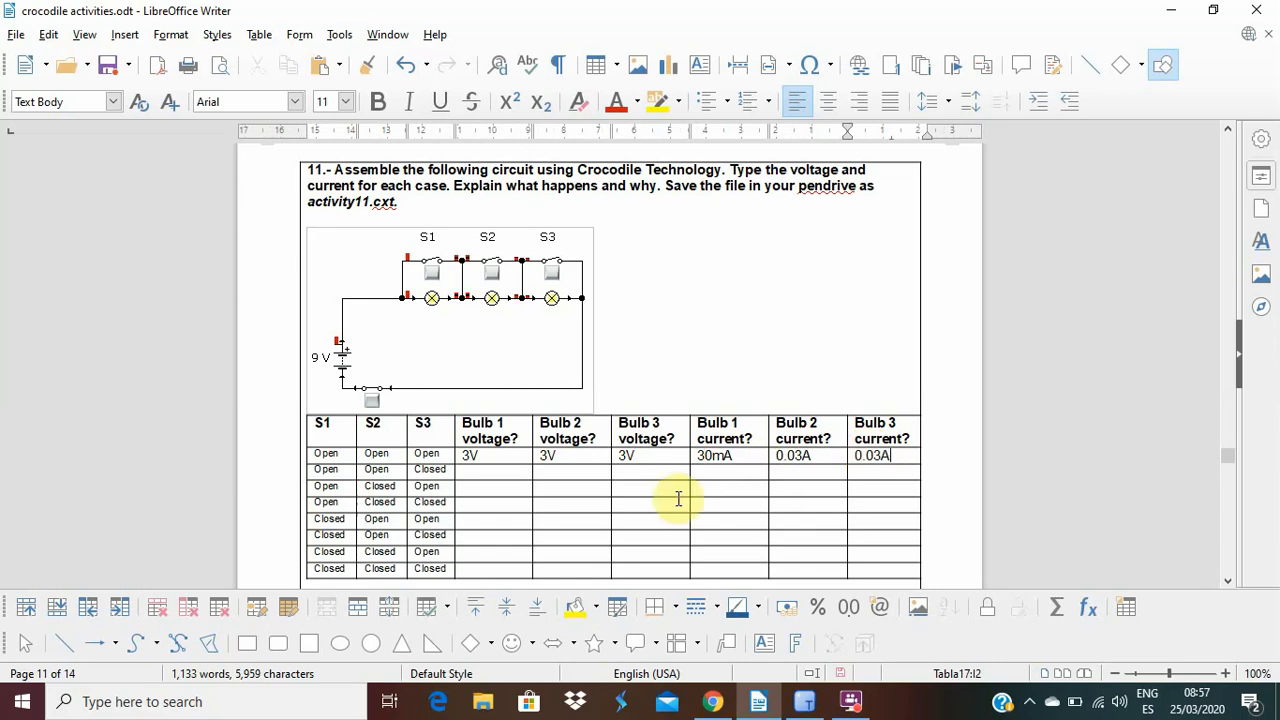
Place the cursor in the second row's bulb 1 voltage cell, then switch to Crocodile Technology and close switch S3.
click(483, 470)
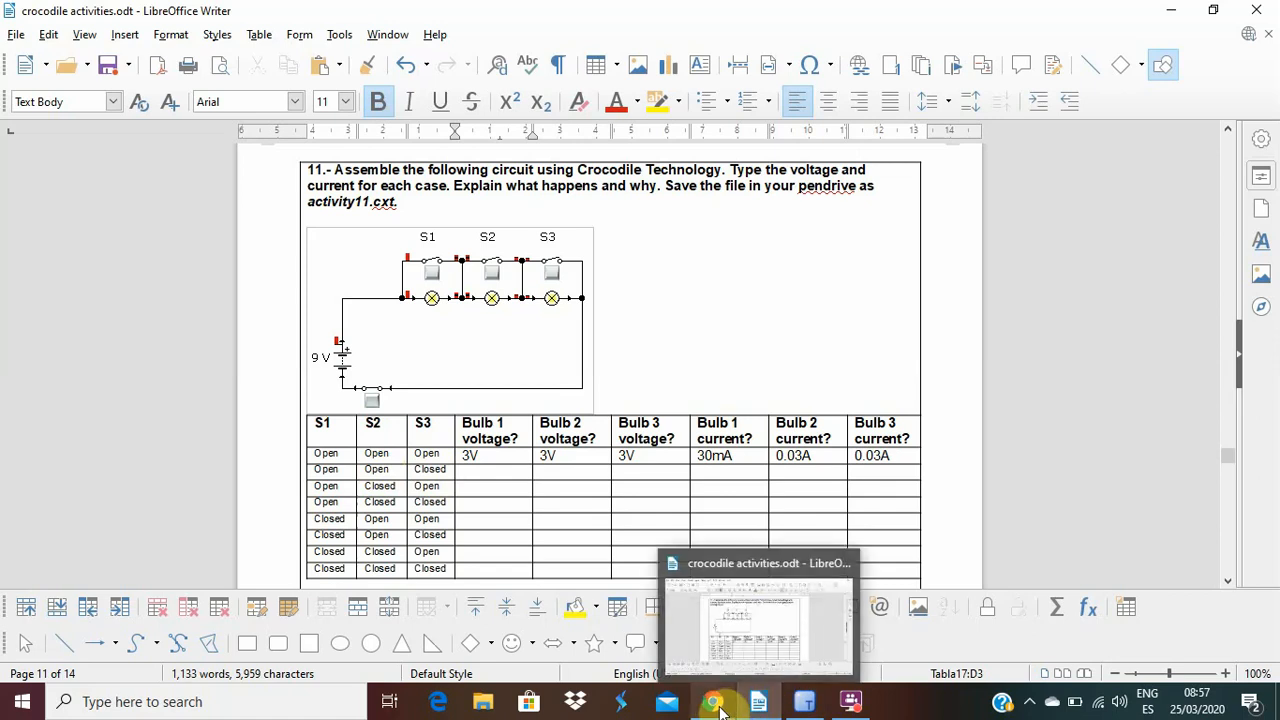
click(808, 708)
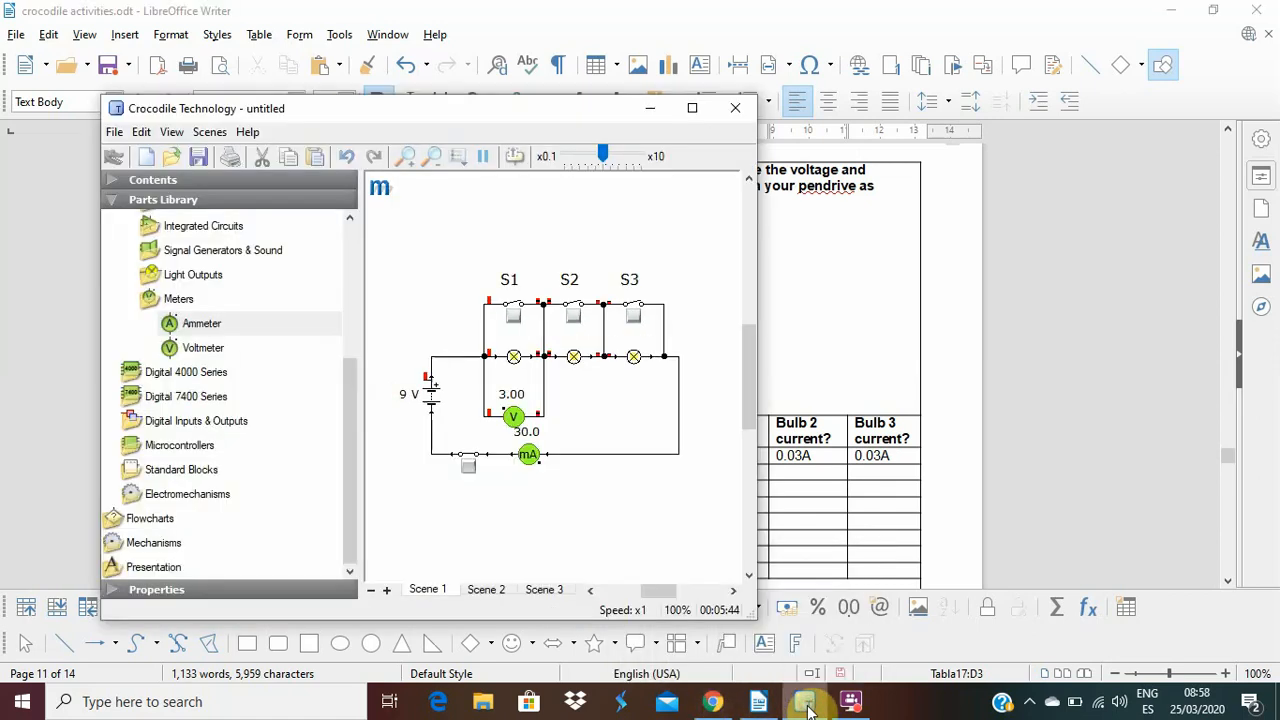
click(636, 318)
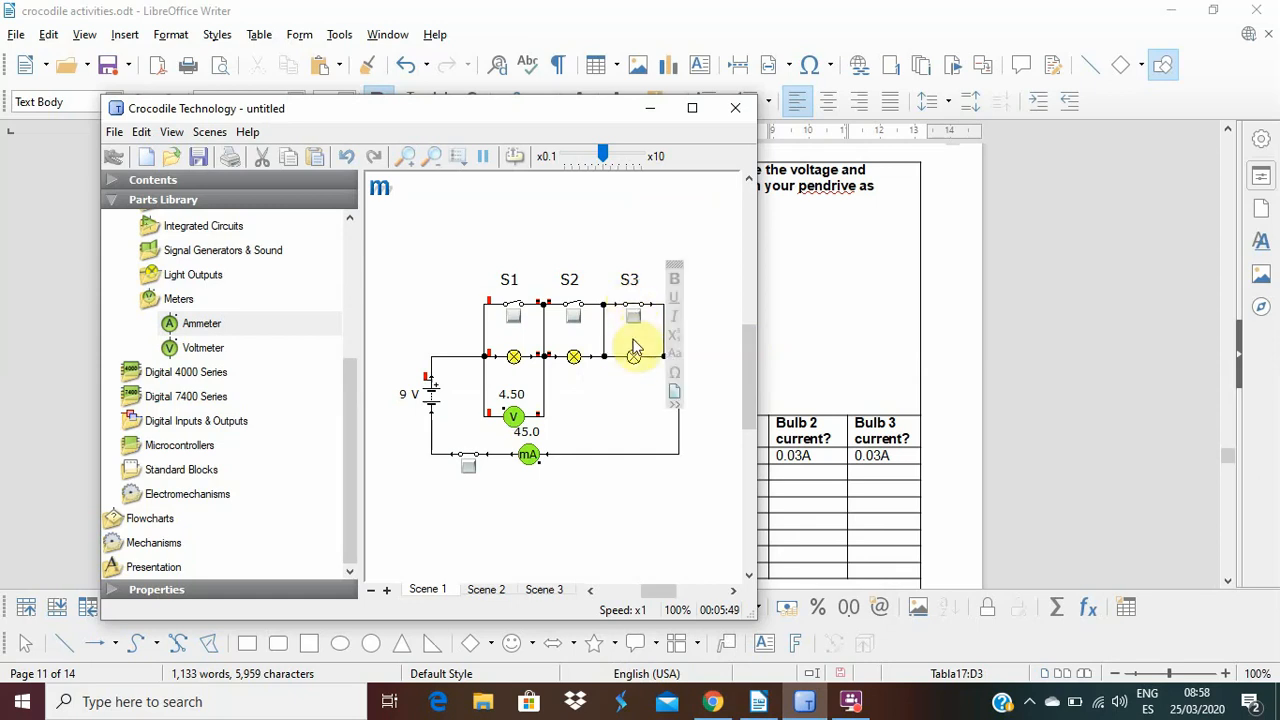
Trace the current path around the circuit with S3 closed and examine the lamp, wire and meter readings.
click(620, 360)
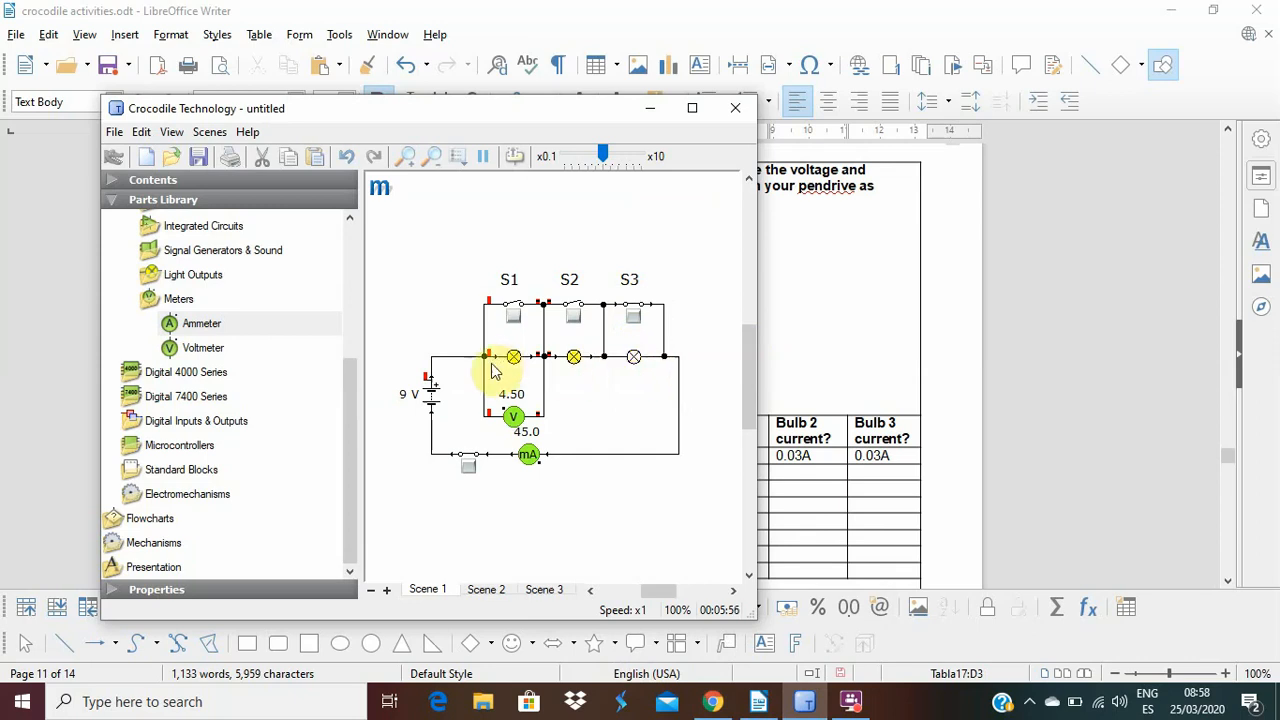
click(434, 412)
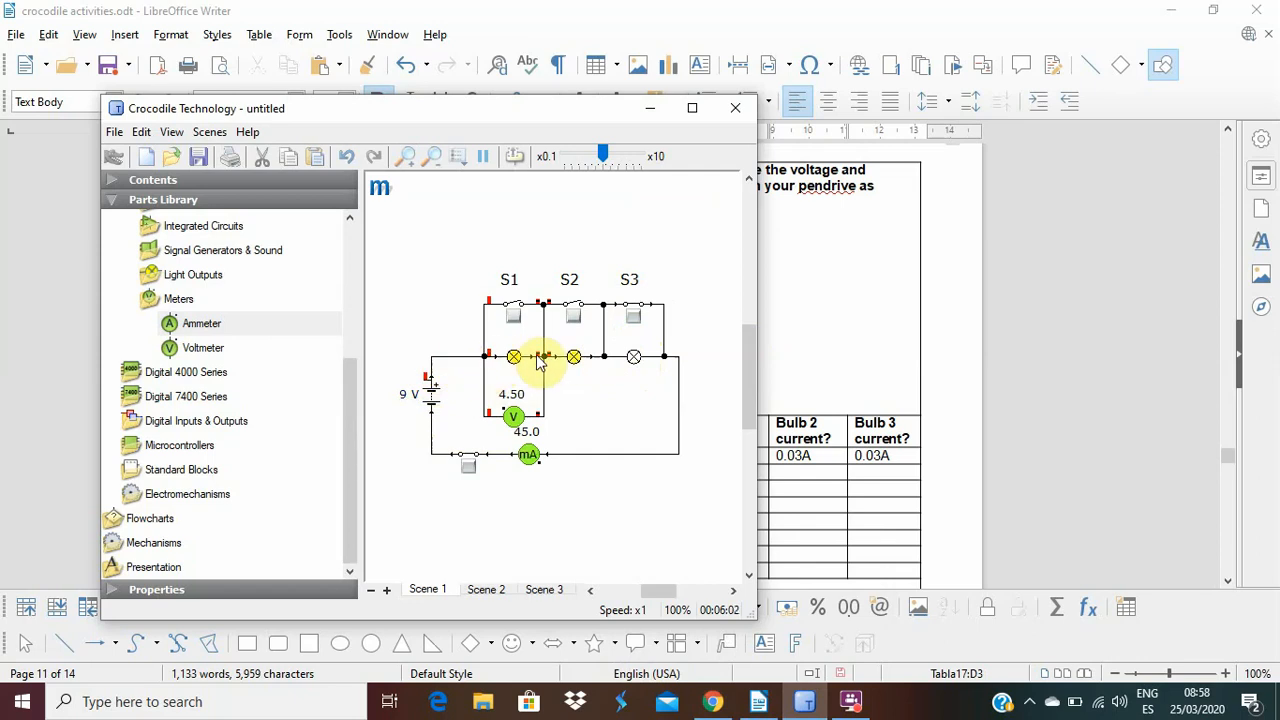
mouse_move(583, 357)
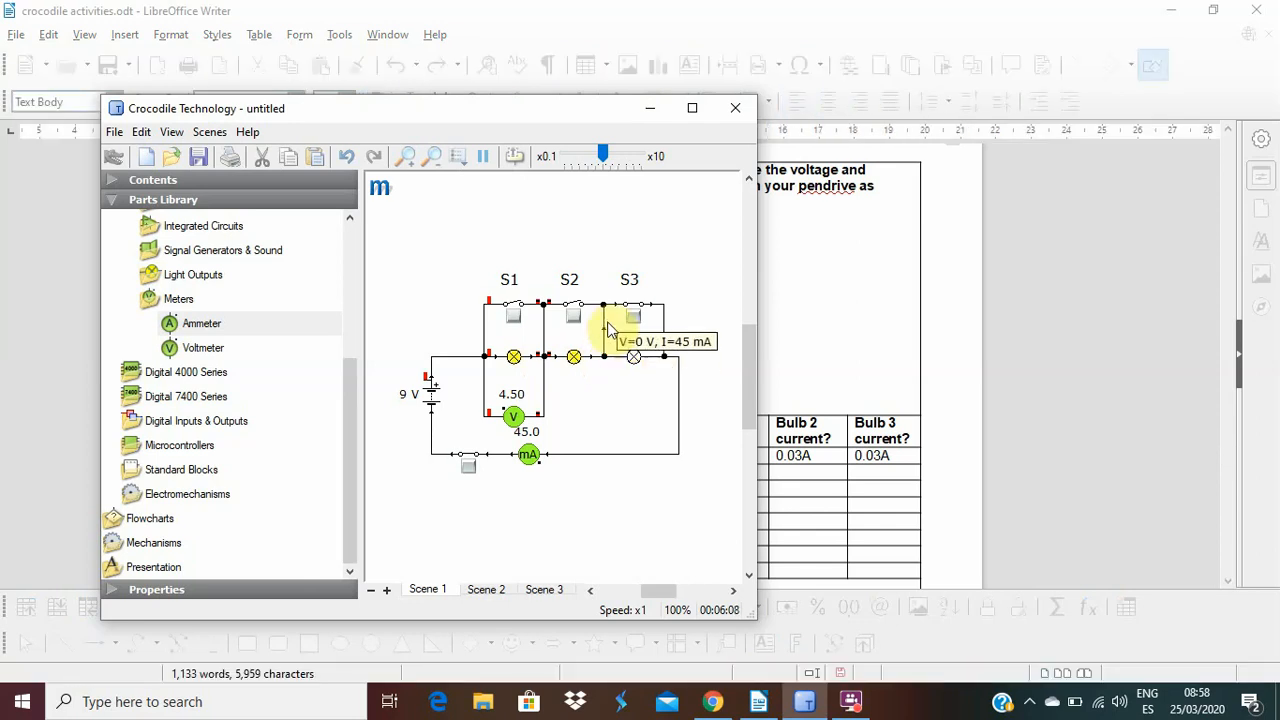
click(618, 310)
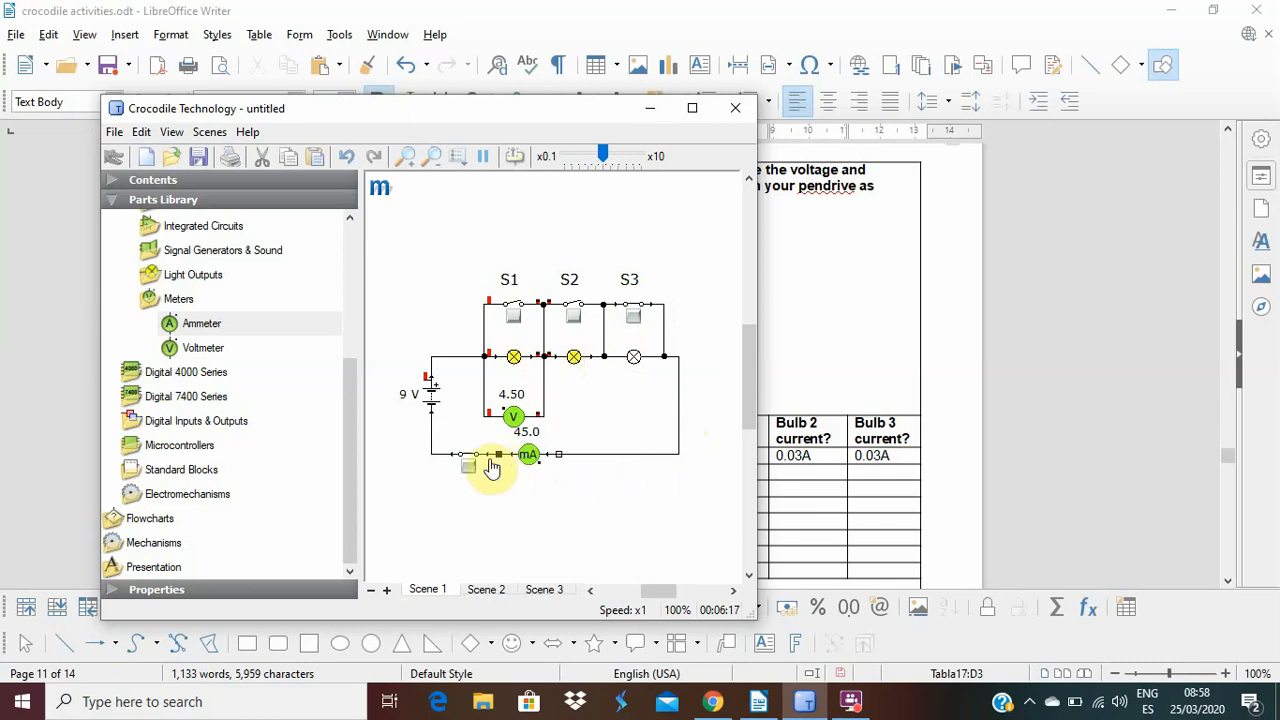
mouse_move(440, 398)
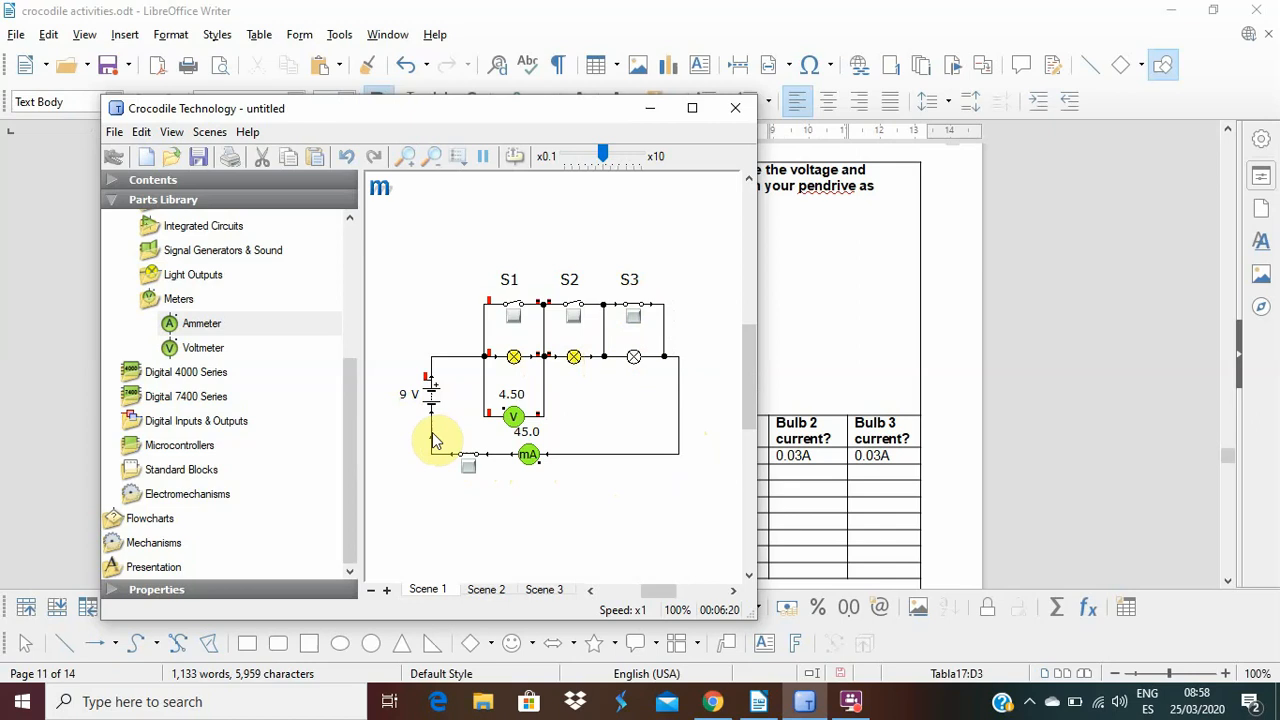
mouse_move(434, 440)
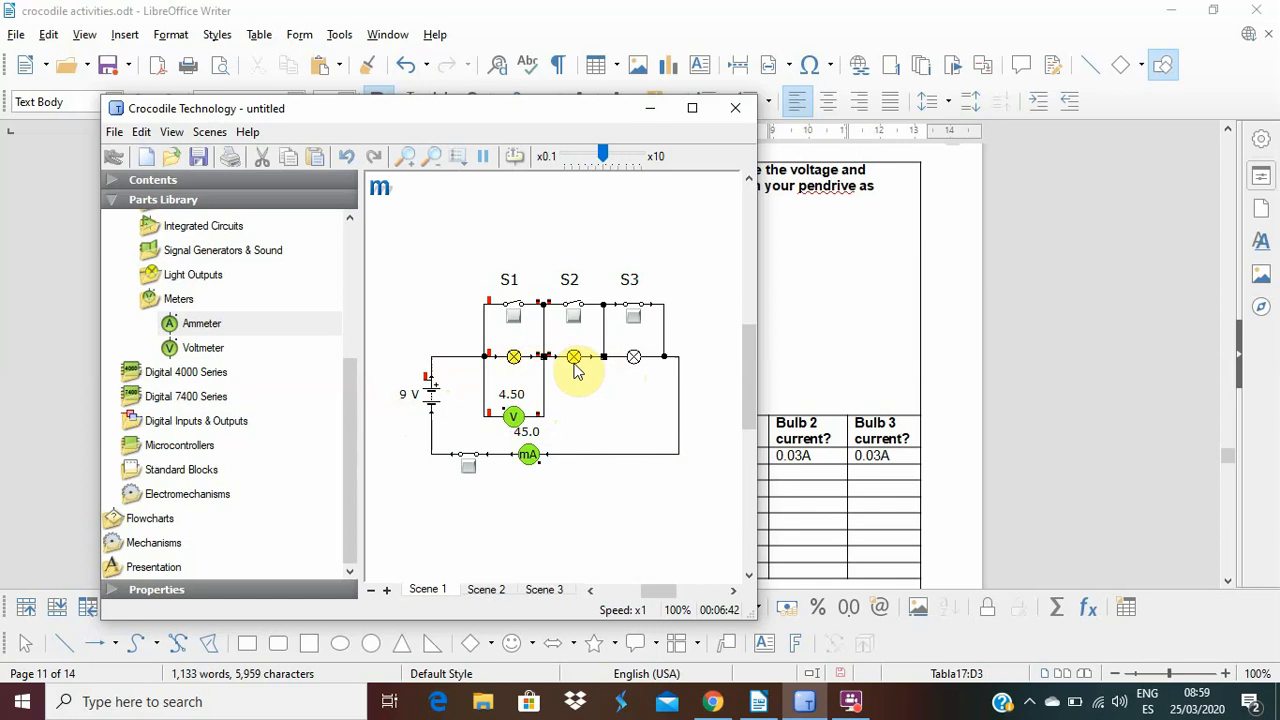
click(530, 455)
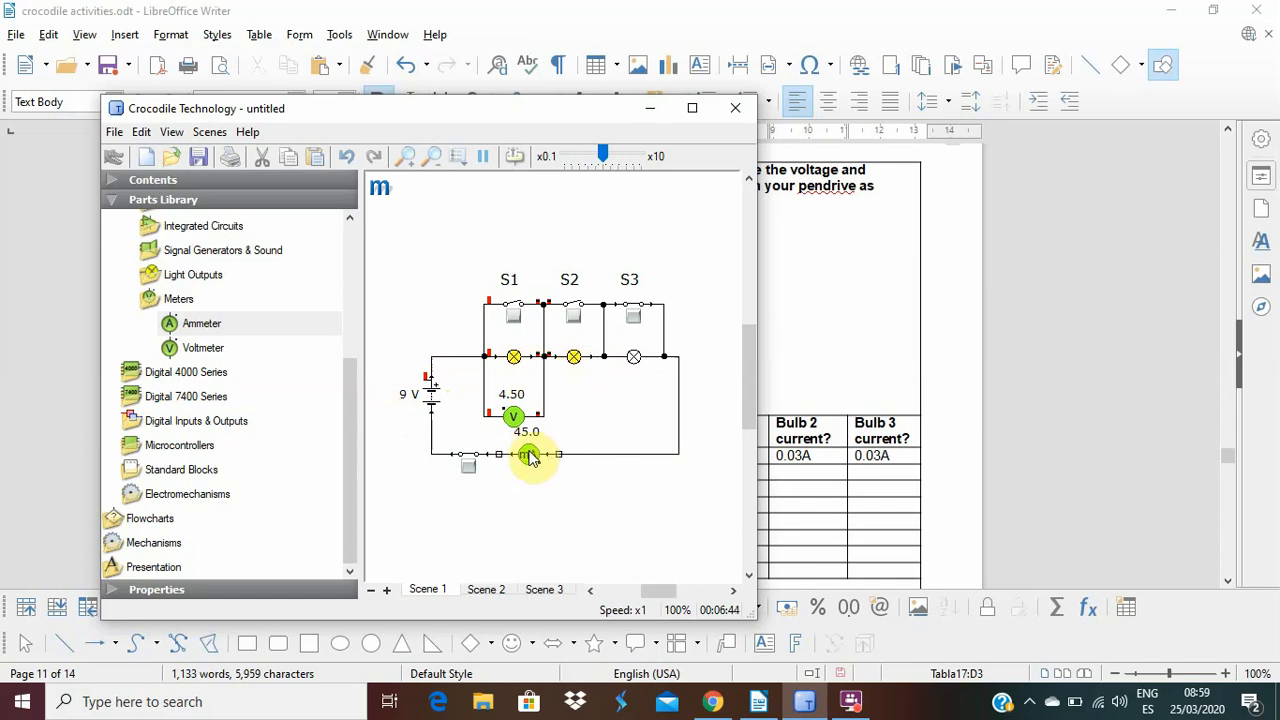
Examine the ammeter reading and the current and voltage on the wires around lamps 1 and 2 with only S3 closed.
mouse_move(530, 456)
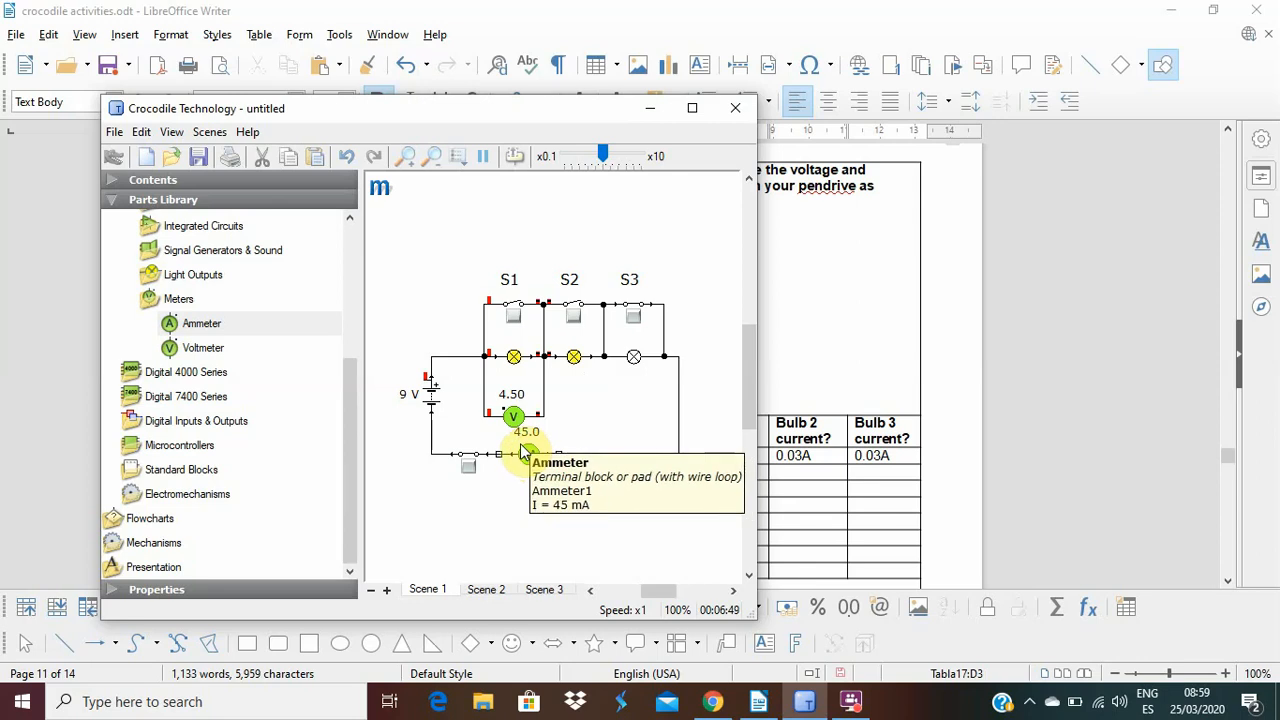
click(563, 457)
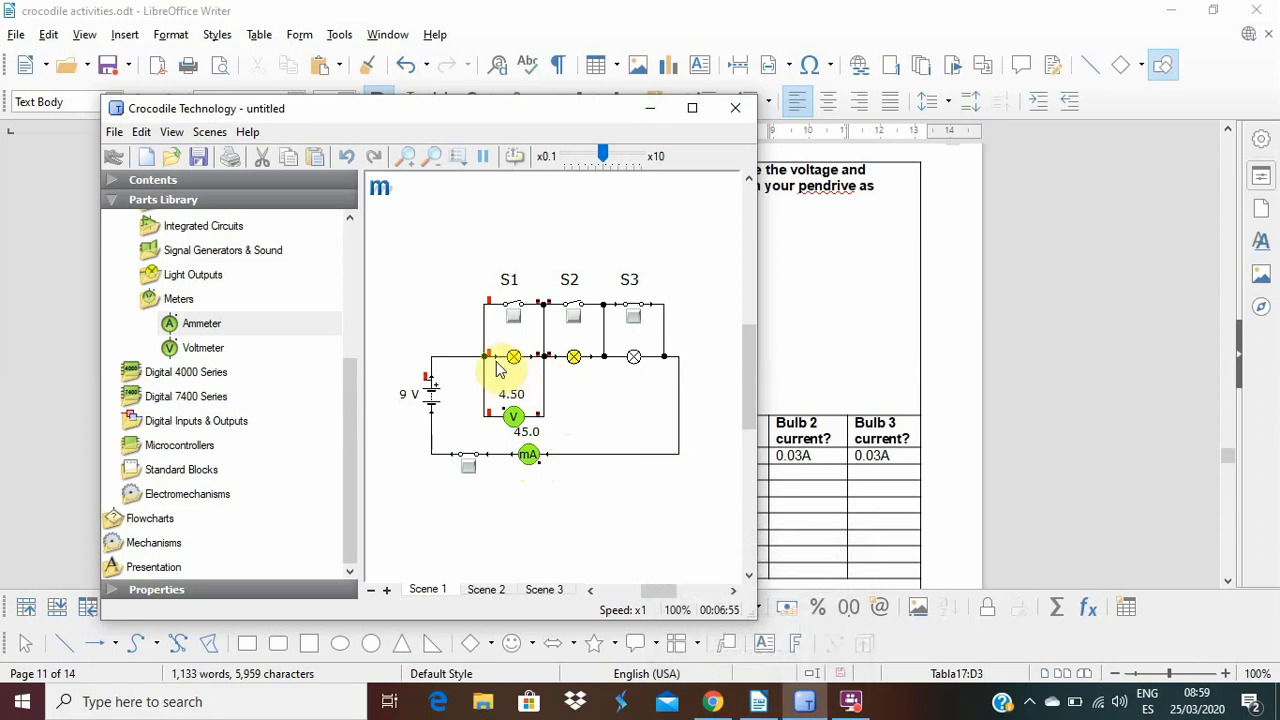
mouse_move(491, 365)
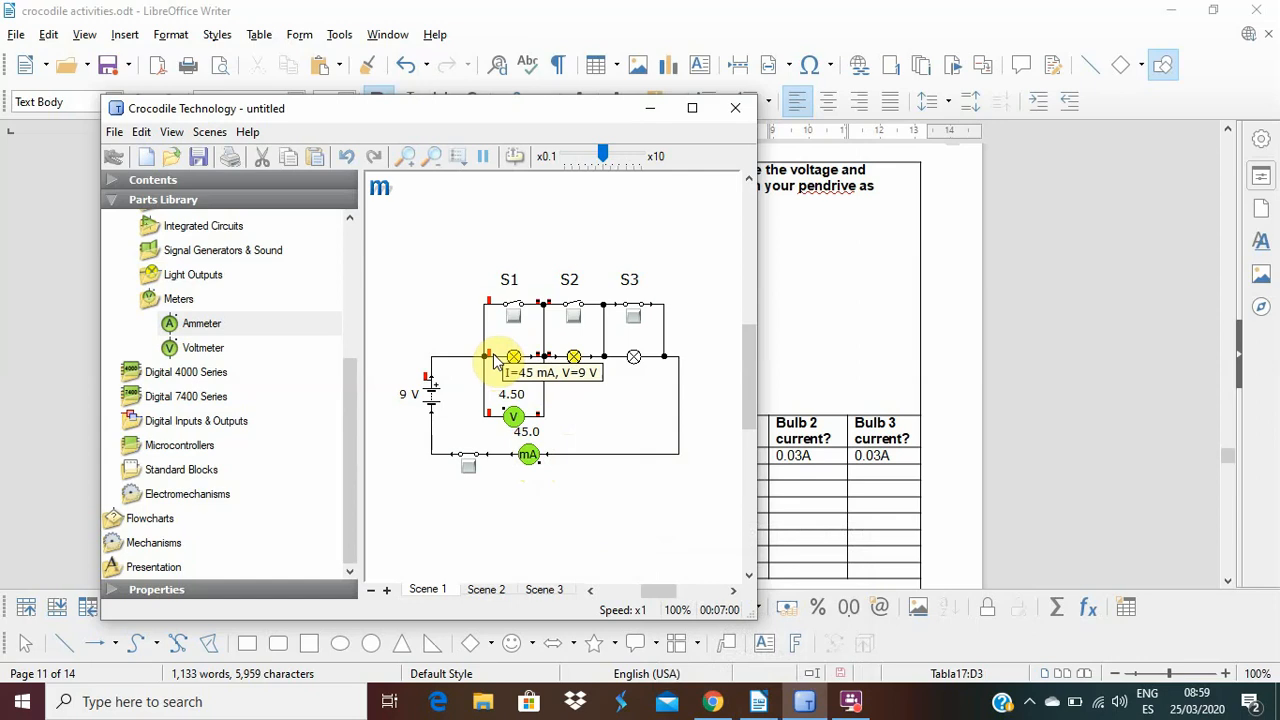
mouse_move(546, 364)
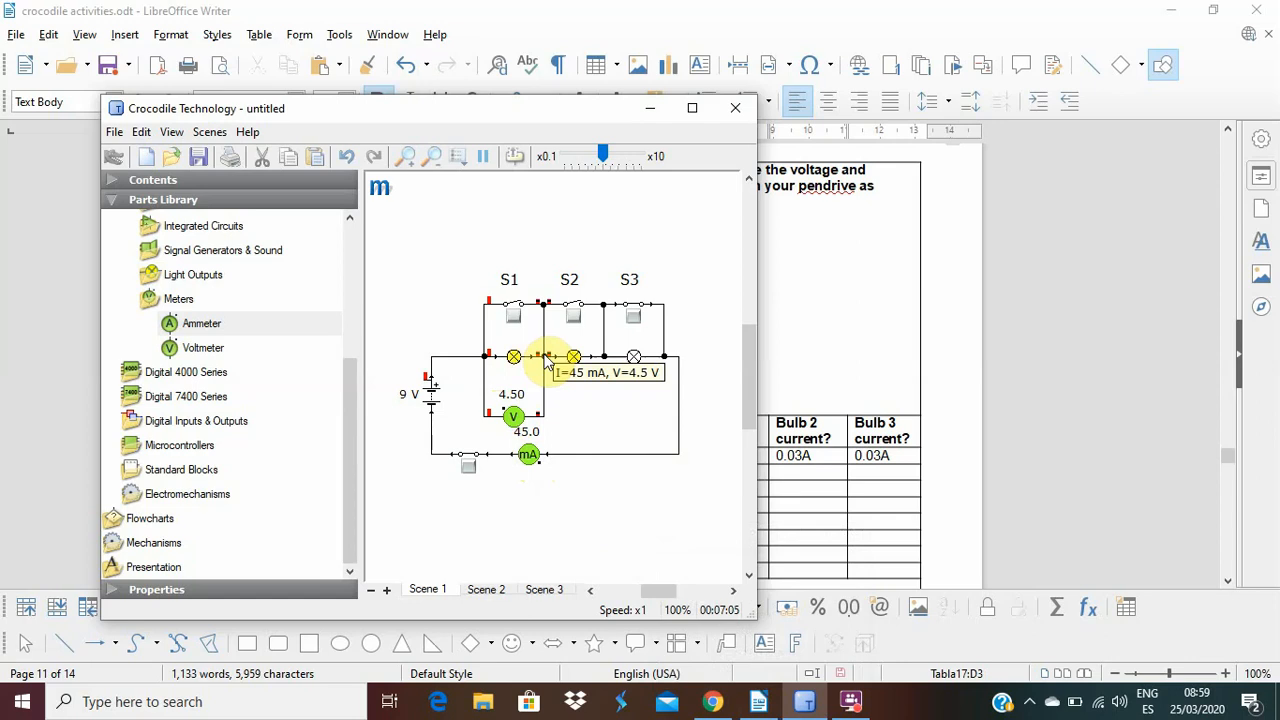
mouse_move(602, 364)
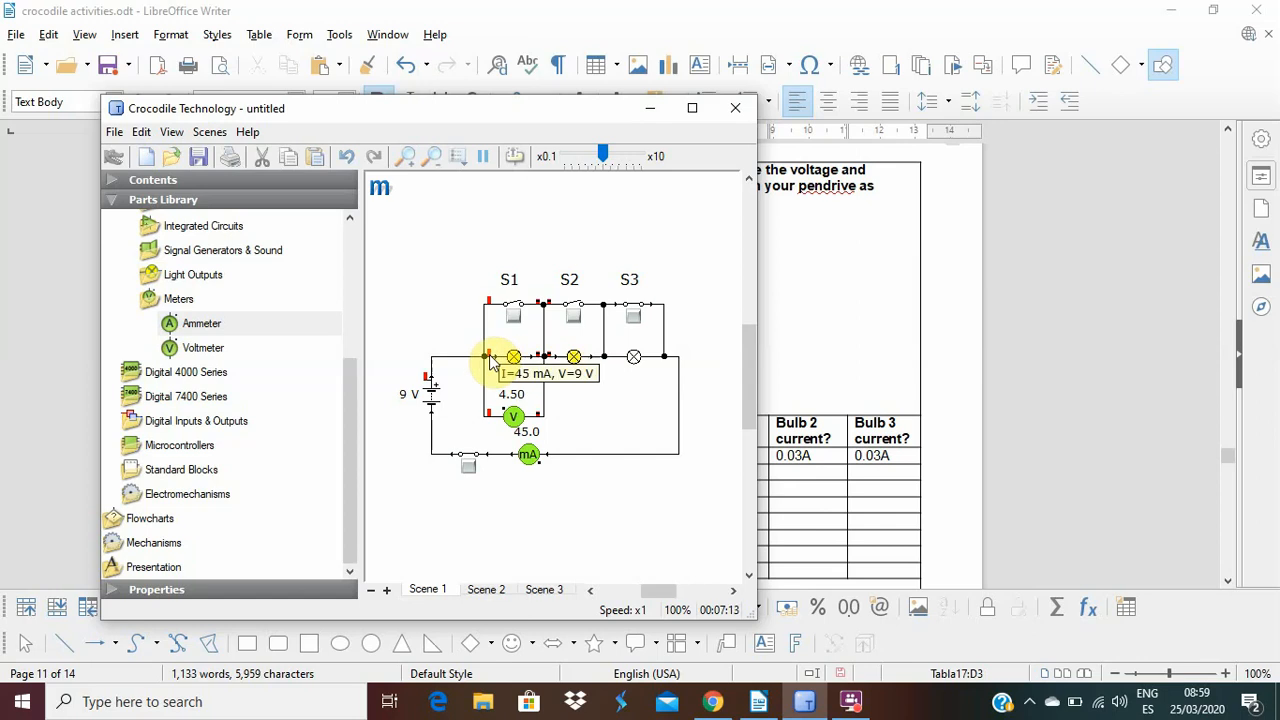
mouse_move(524, 450)
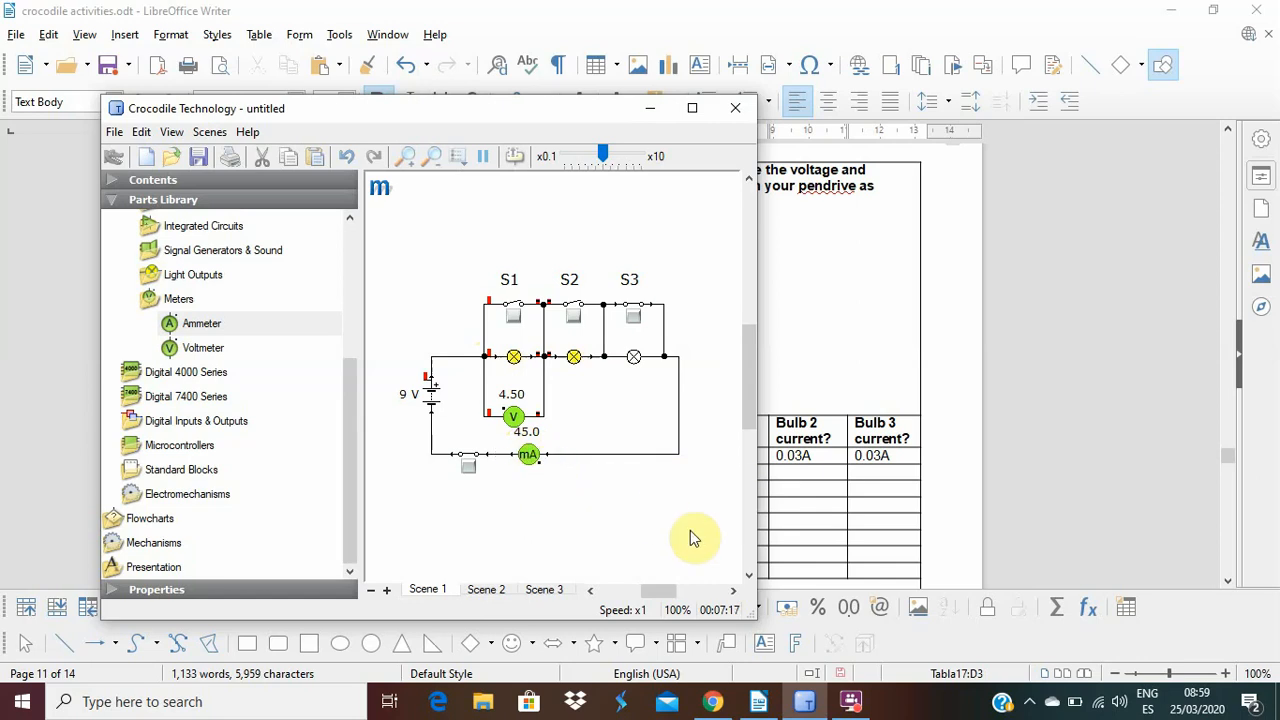
In the LibreOffice Writer worksheet, enter 4.5V for bulbs 1 and 2 in the Open-Open-Closed row and remove bold from the second to fourth rows' measurement cells.
click(762, 703)
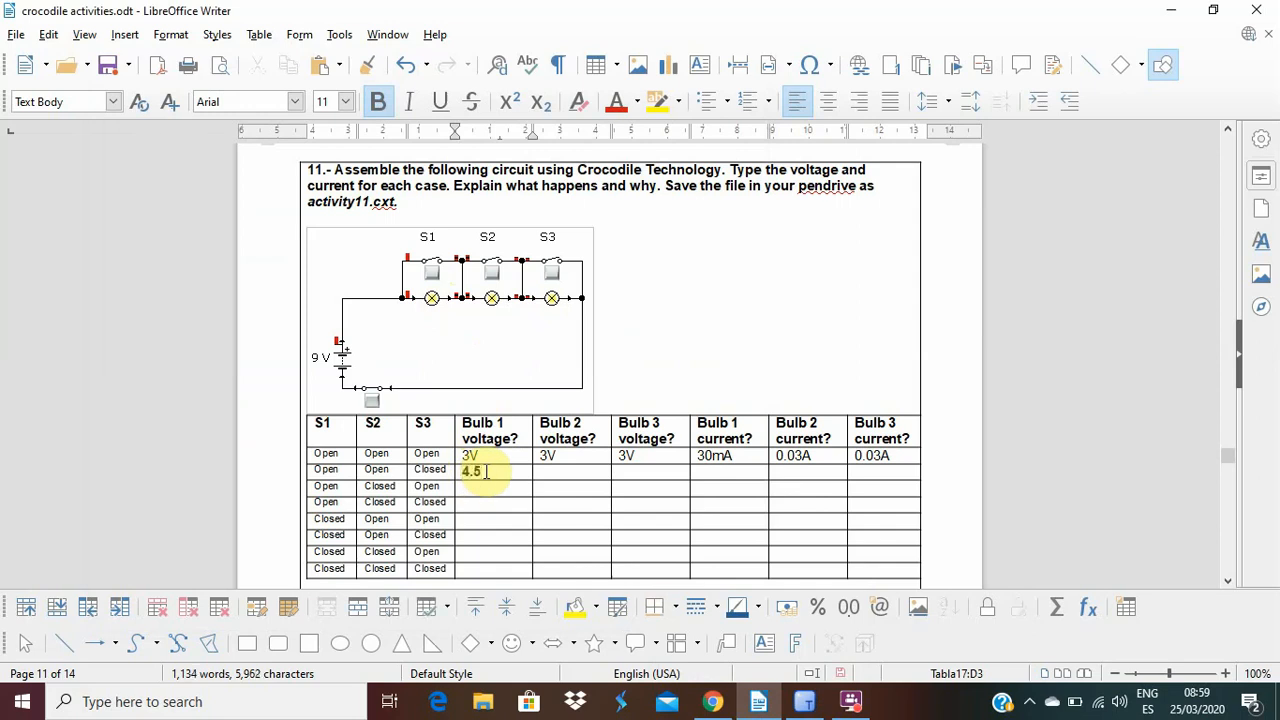
click(551, 470)
text(4.5V)
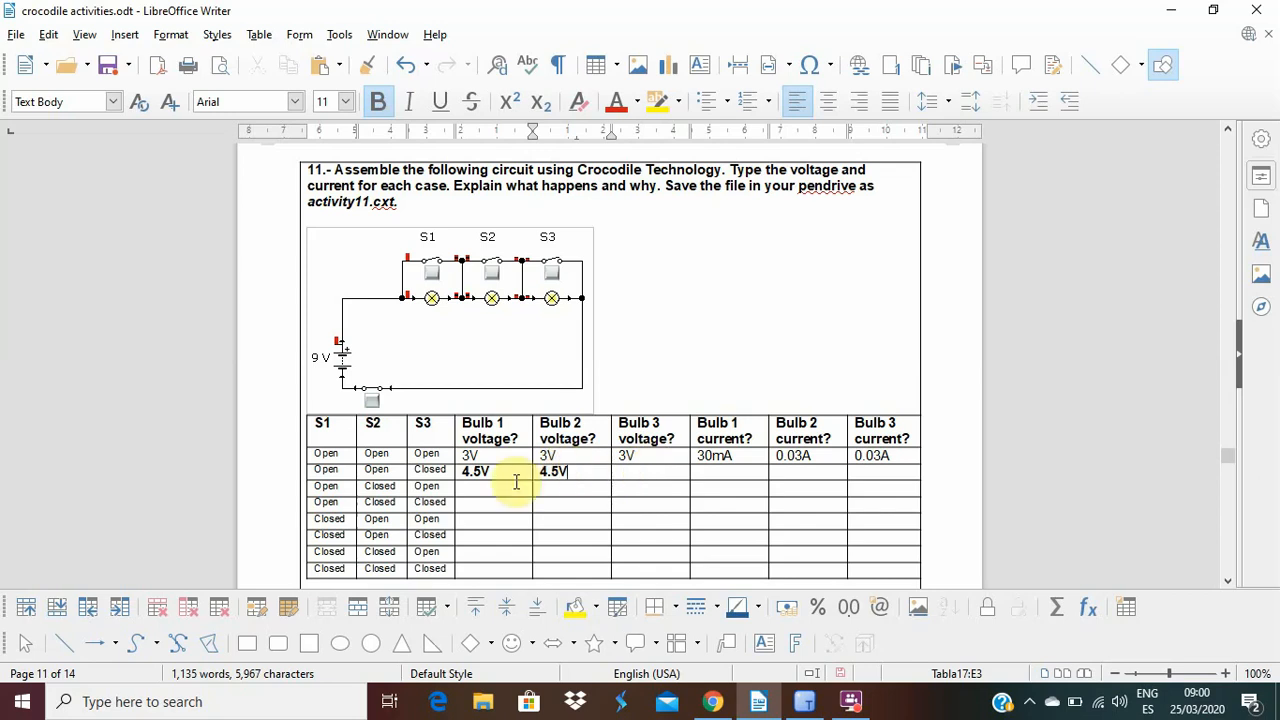
drag(462, 472, 851, 506)
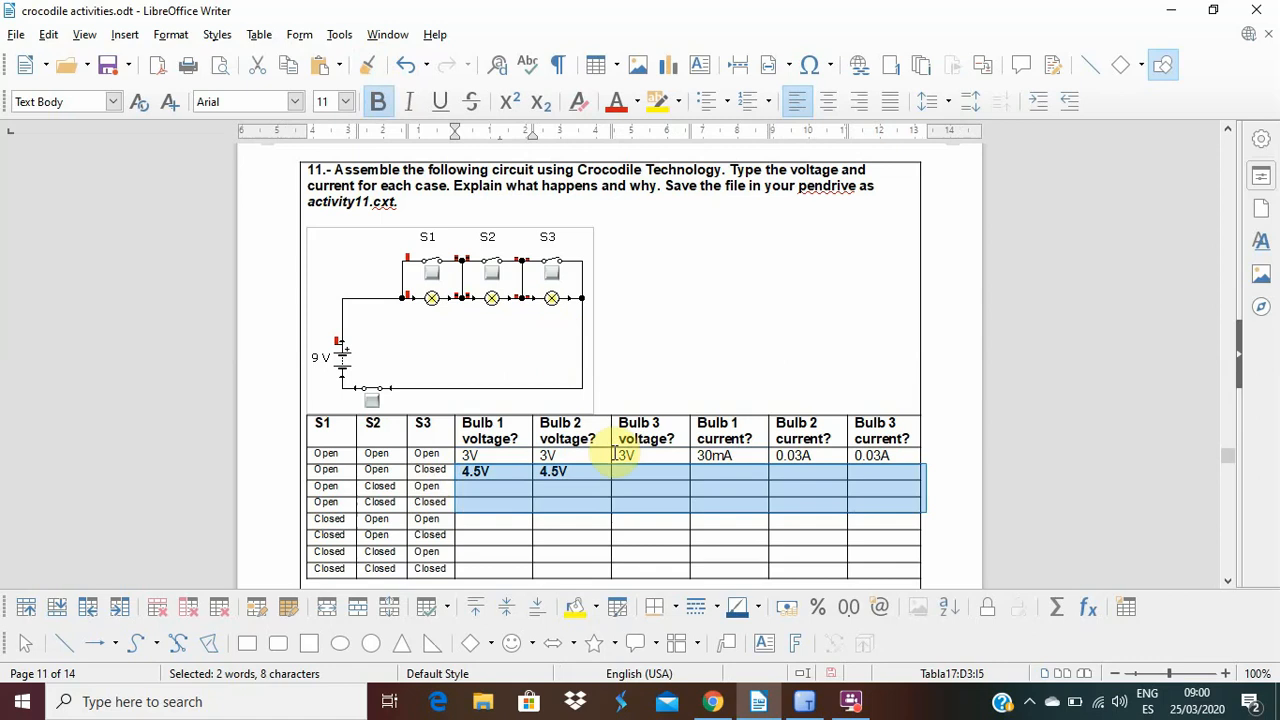
click(380, 104)
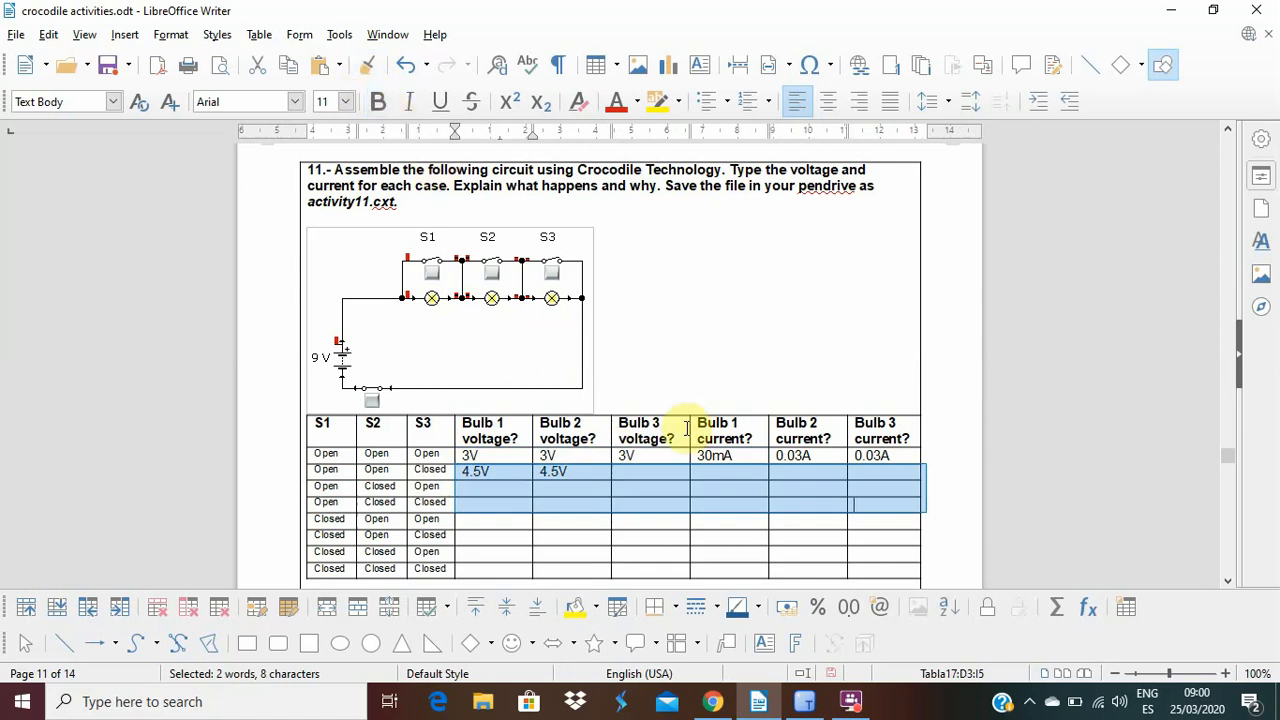
Check the wire beside lamp 3 in Crocodile Technology, and enter 0V as the second row's bulb 3 voltage in the Writer table.
click(645, 474)
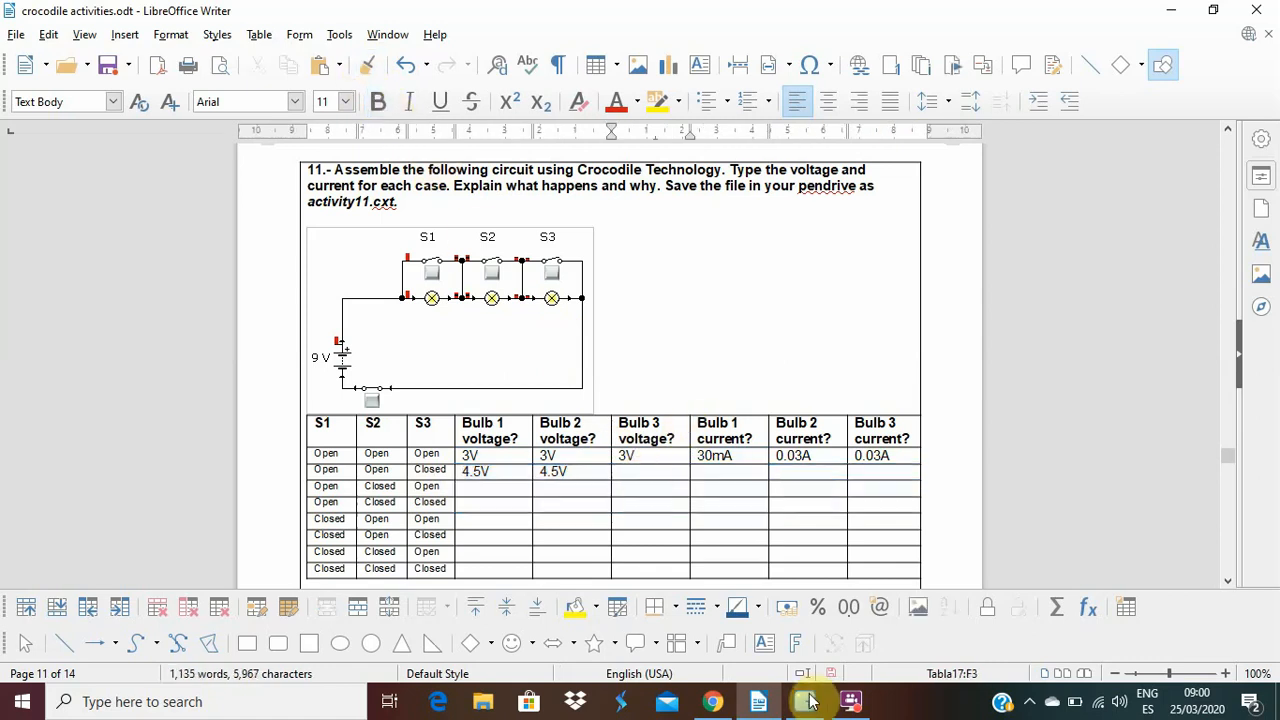
click(806, 702)
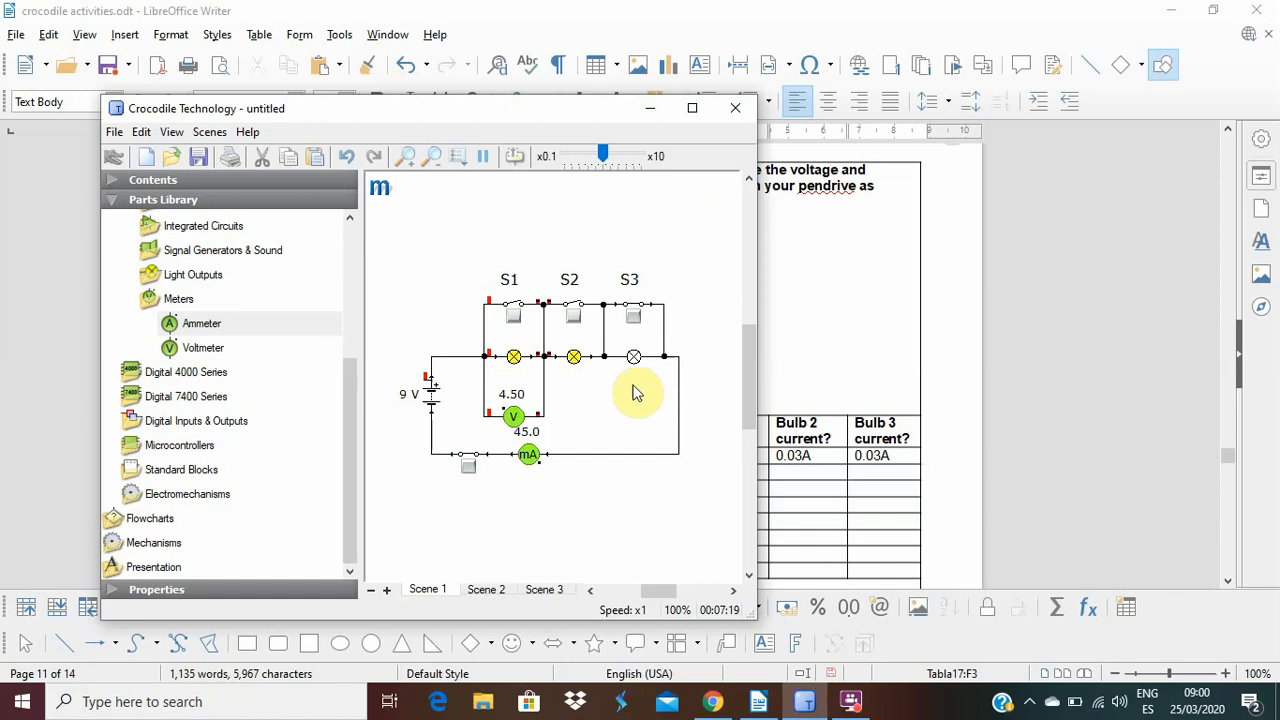
mouse_move(608, 360)
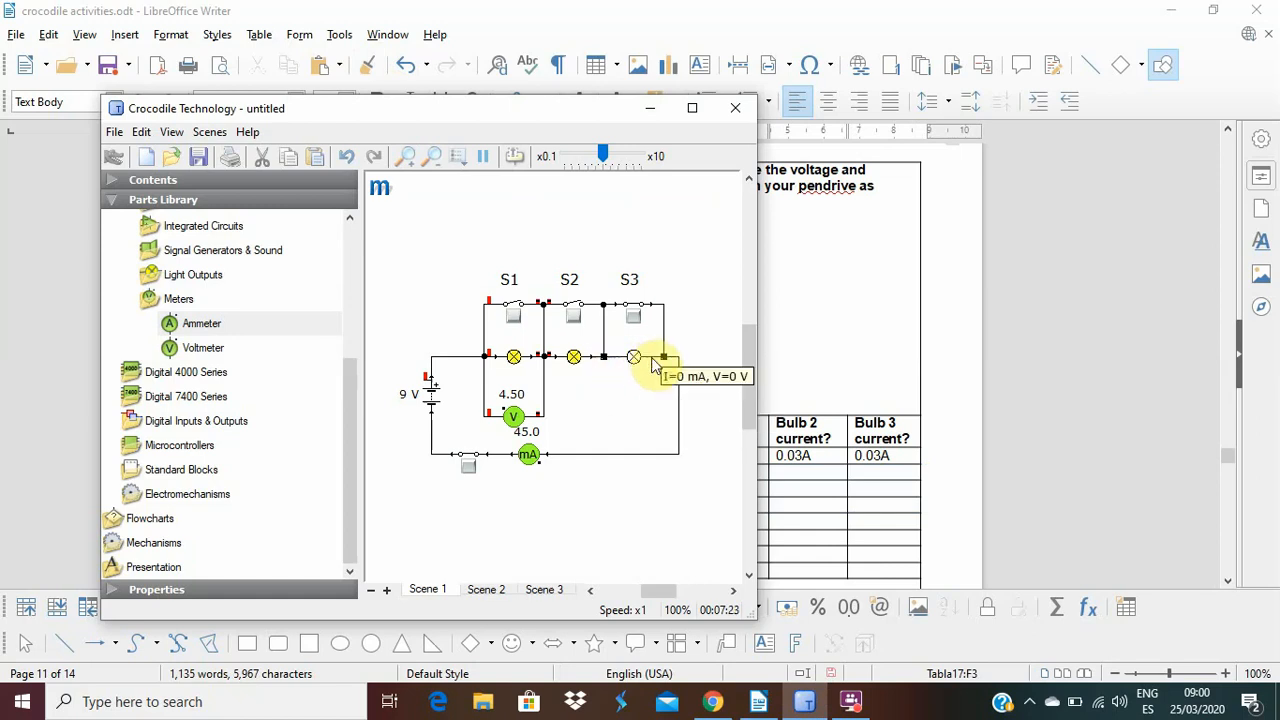
click(806, 702)
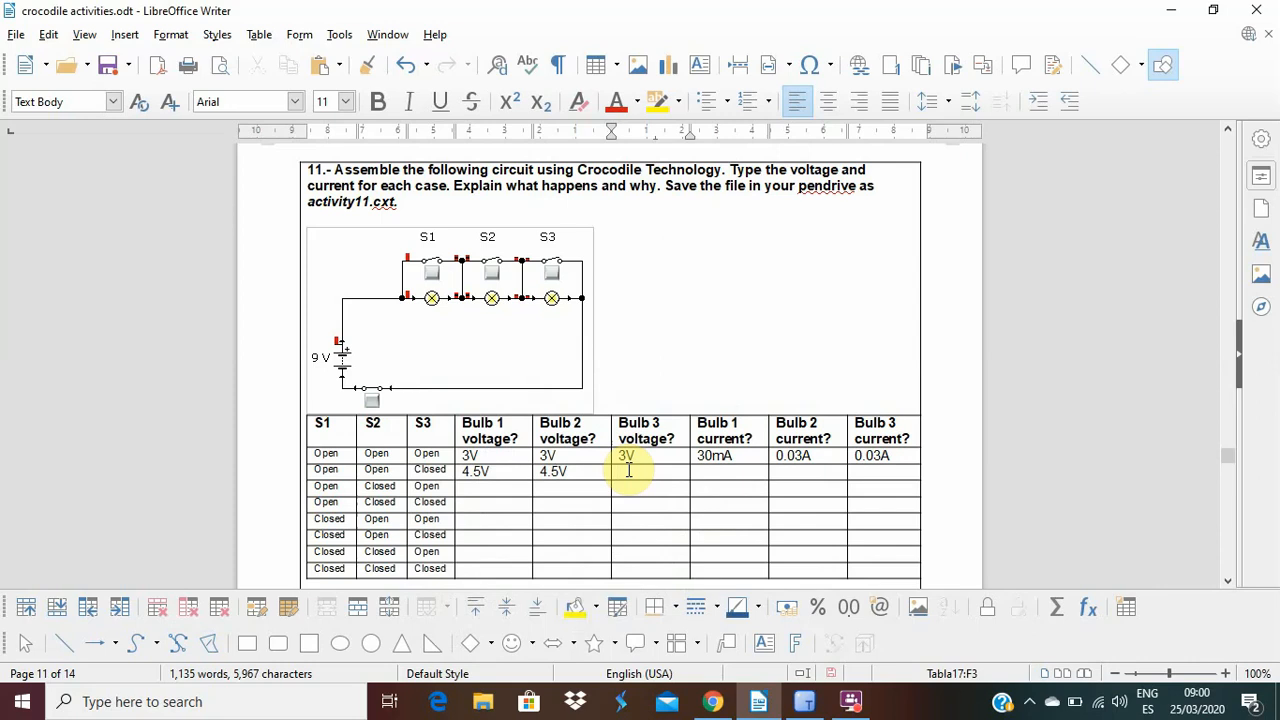
text(0V)
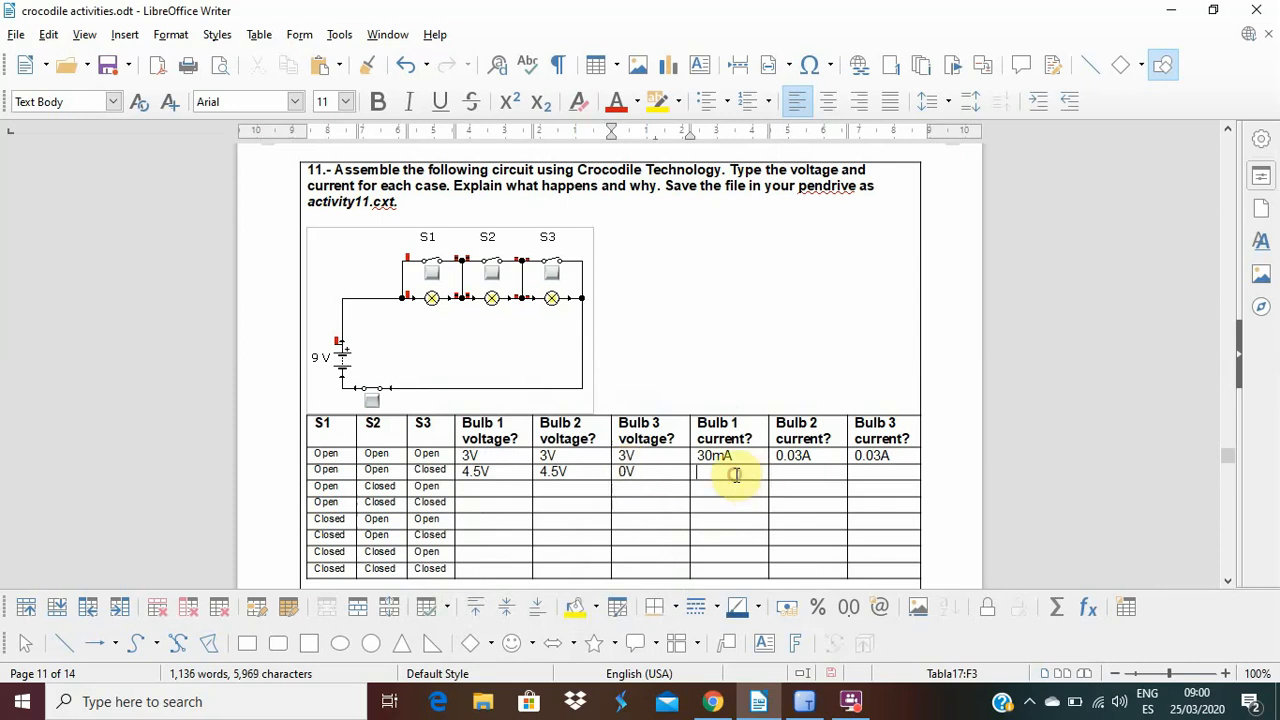
Enter 45mA as the current of bulbs 1, 2 and 3 in the Open-Open-Closed row.
click(736, 475)
text(45)
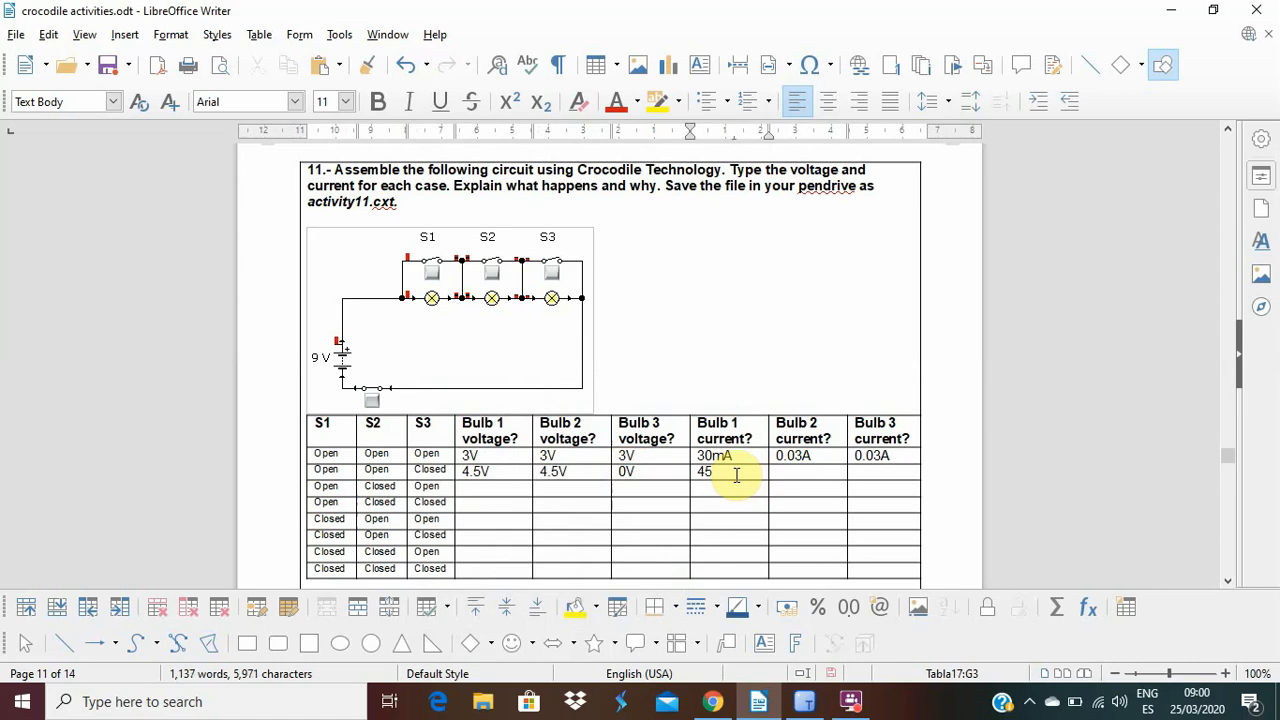
text(mA)
click(789, 478)
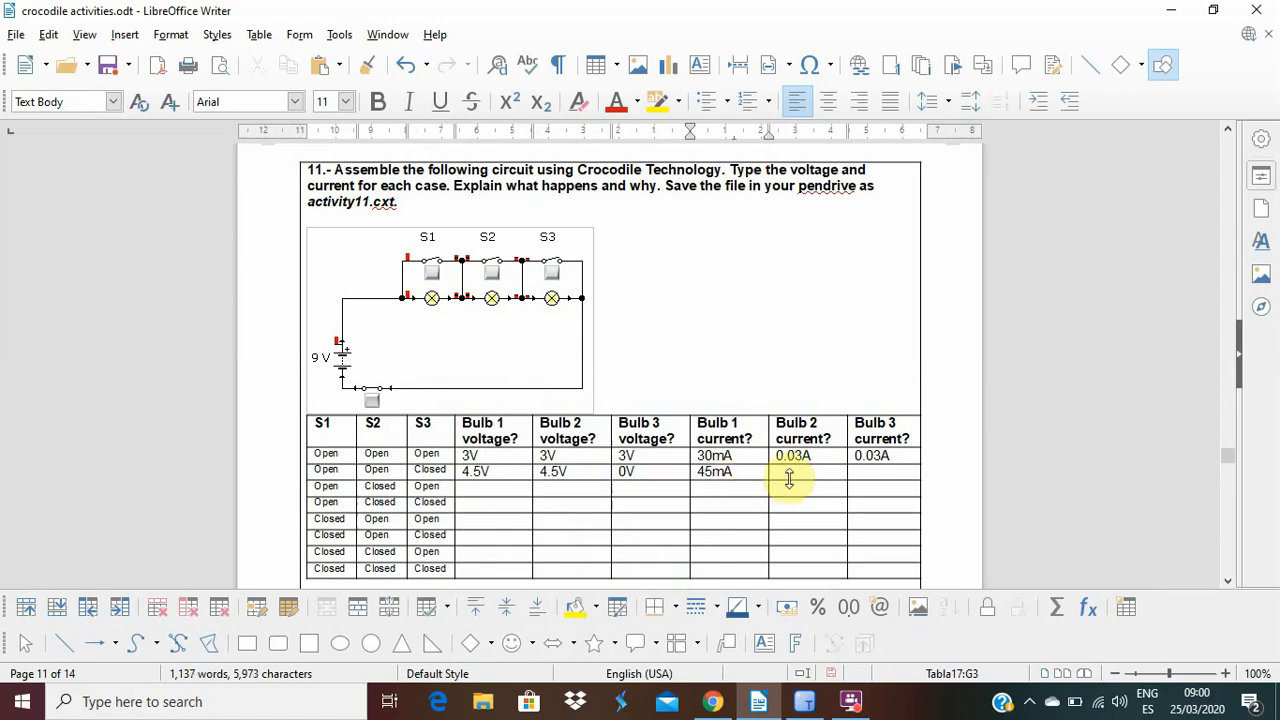
text(45)
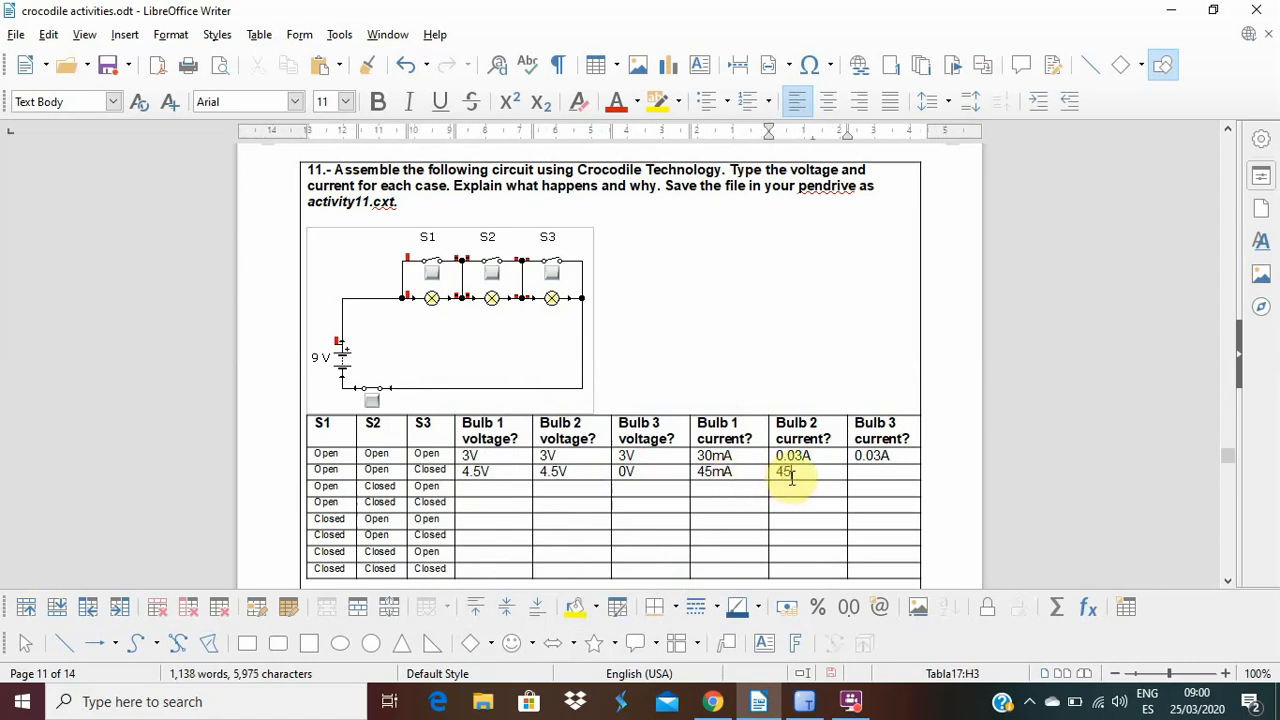
text(mA)
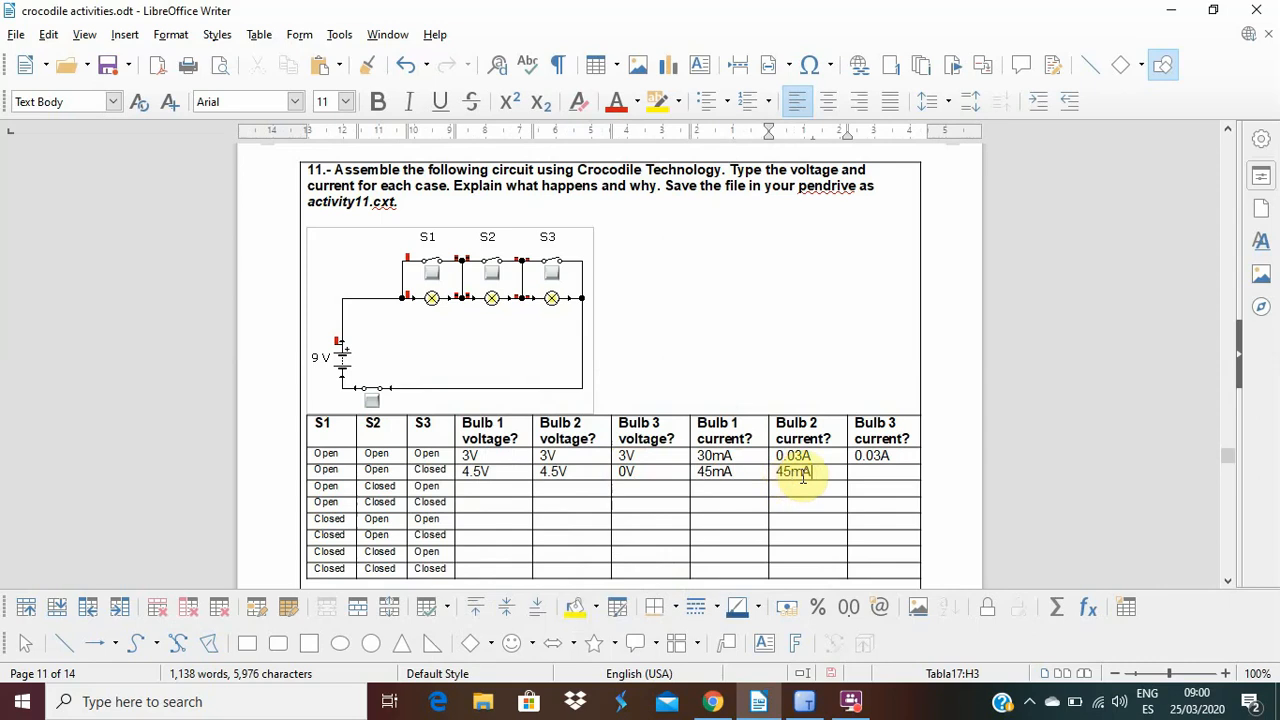
click(864, 475)
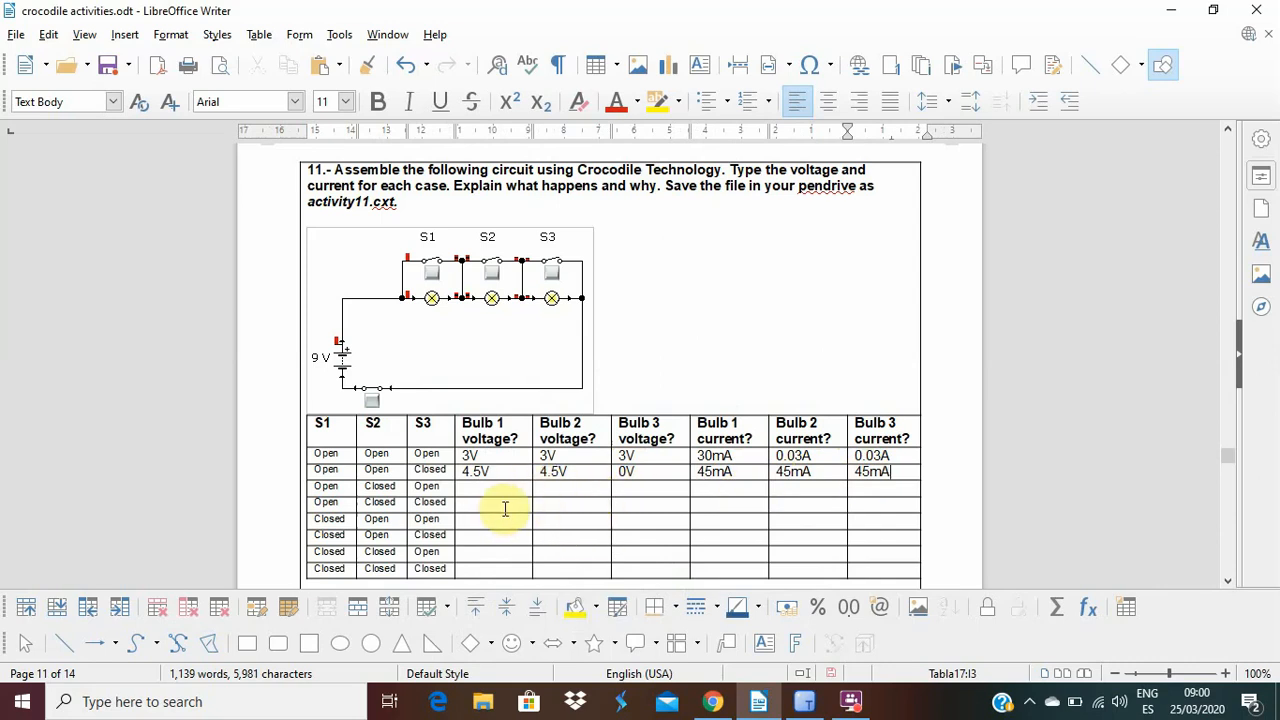
click(808, 702)
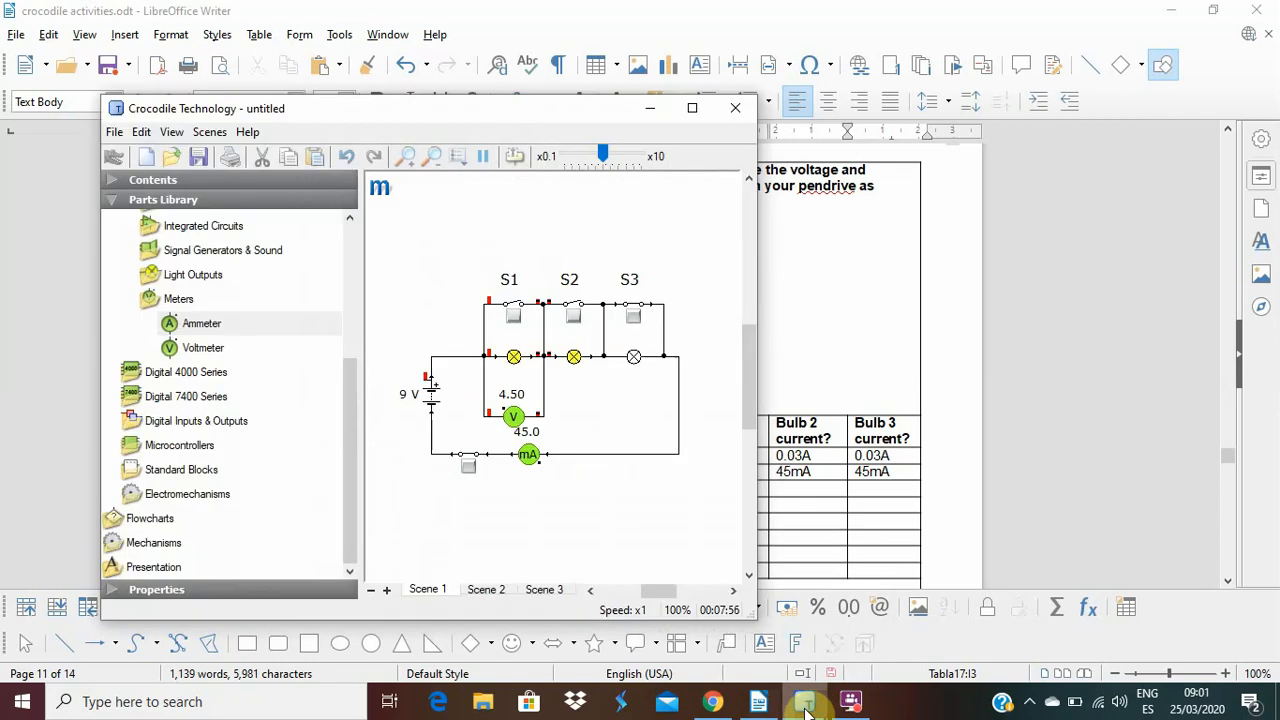
click(806, 706)
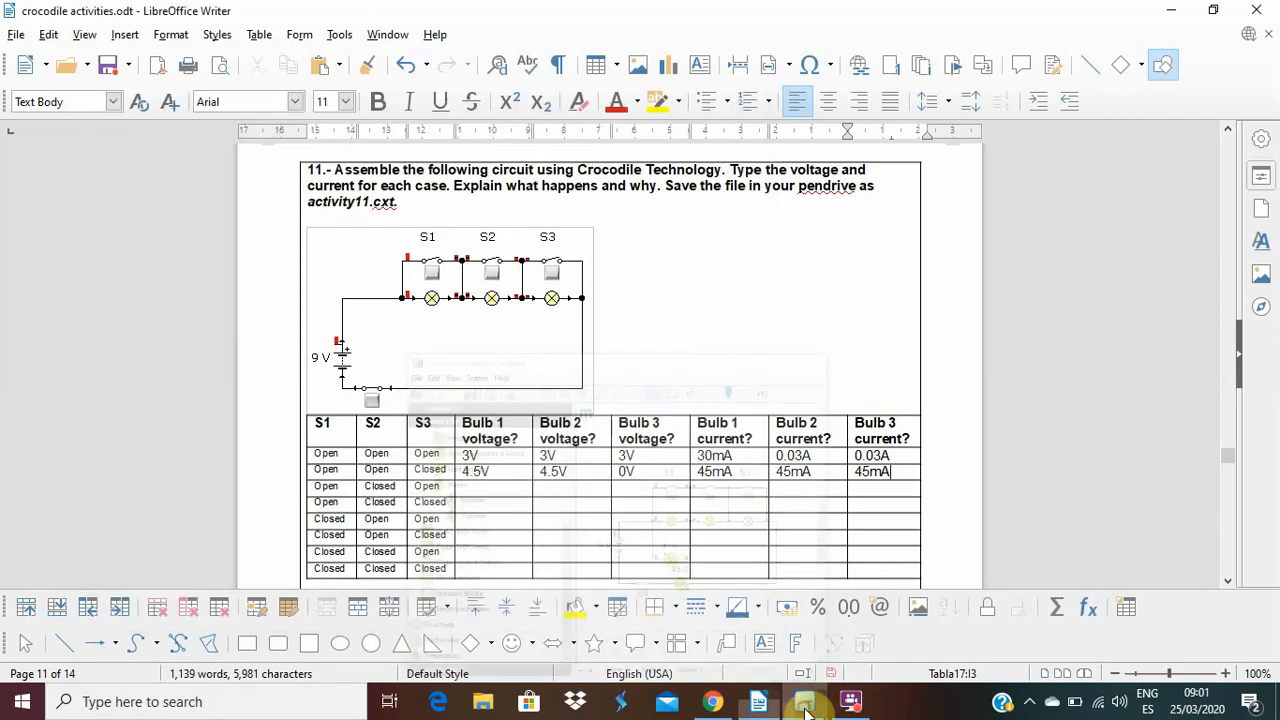